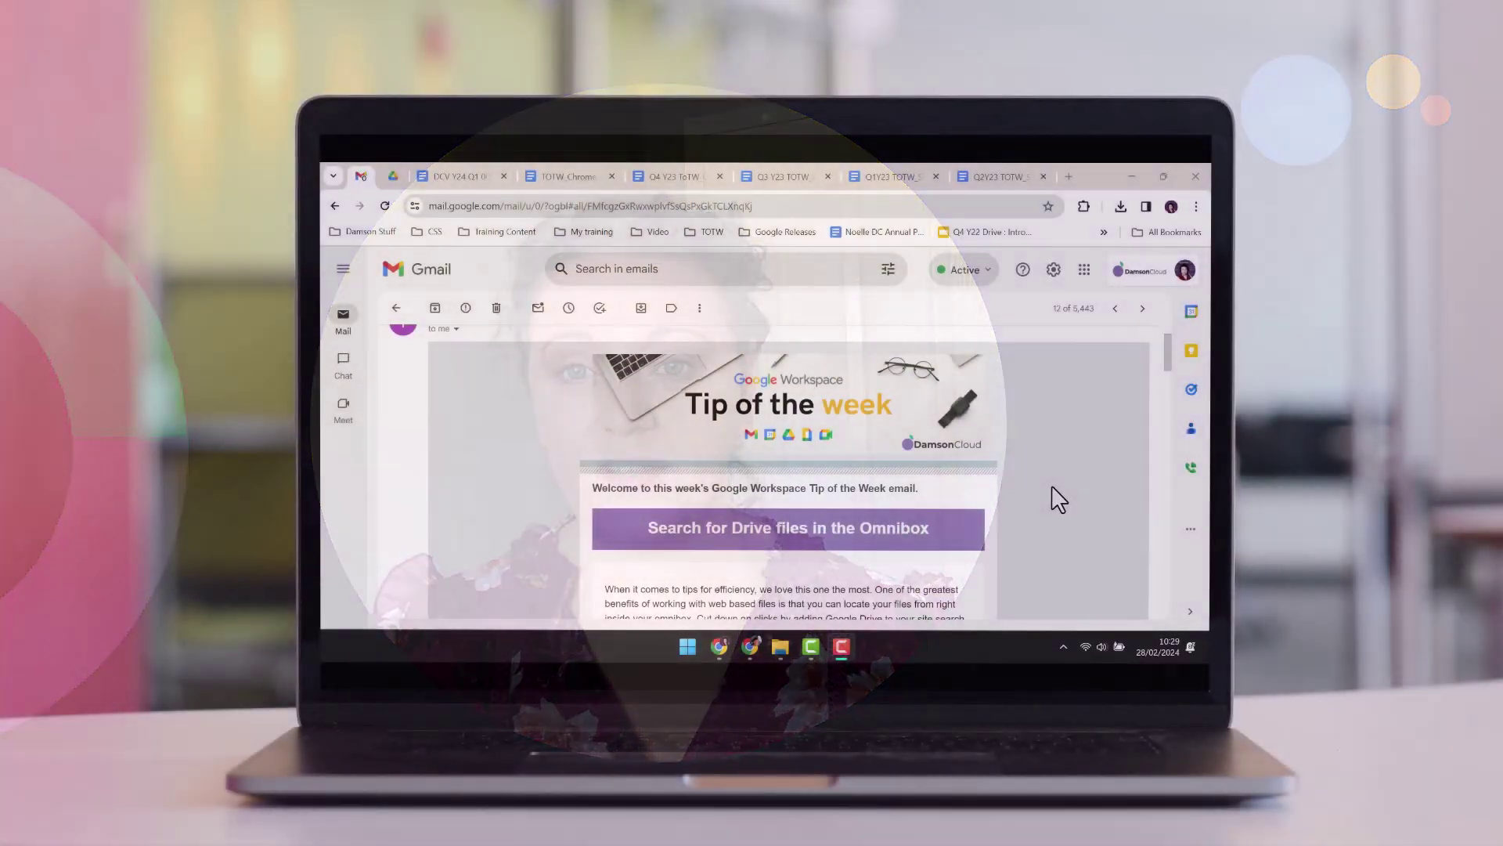
# - Scroll through the Drive-search tip email to its feedback section and footer
pyautogui.scroll(-5, 1058, 500)
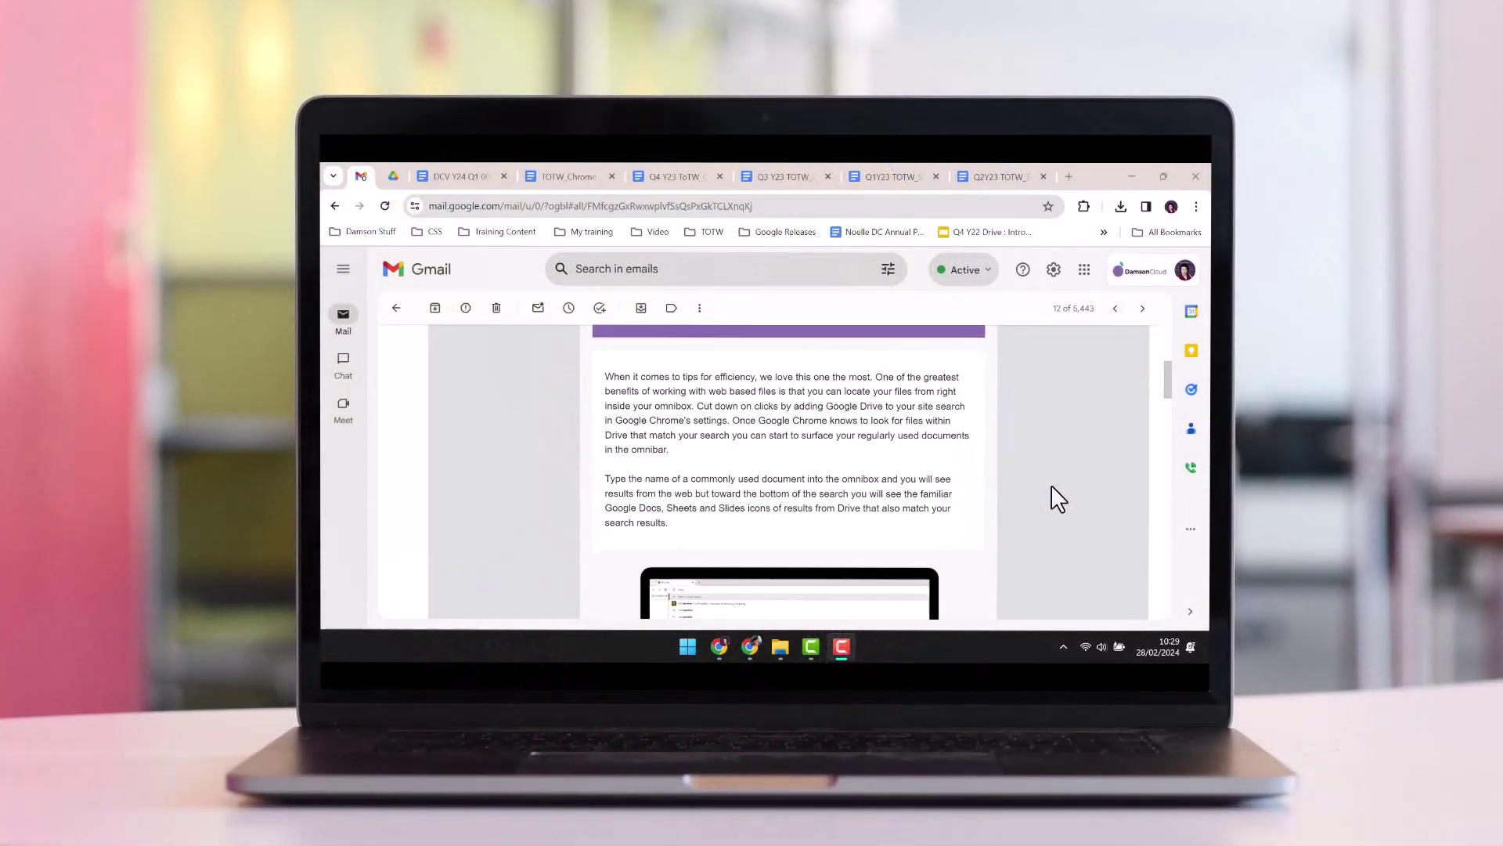
pyautogui.scroll(-12, 1058, 499)
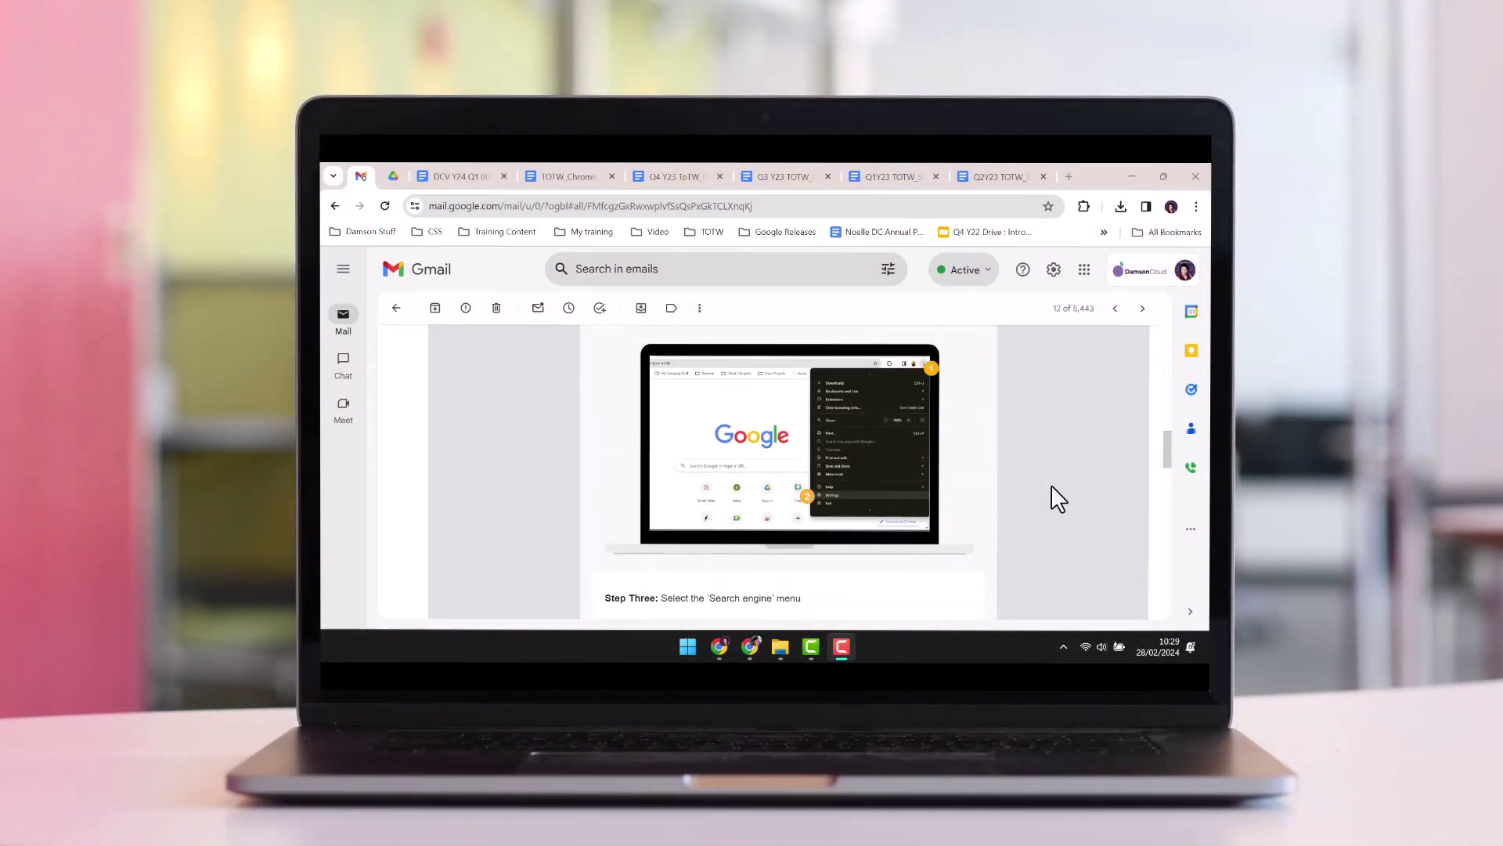
pyautogui.scroll(-6, 1059, 499)
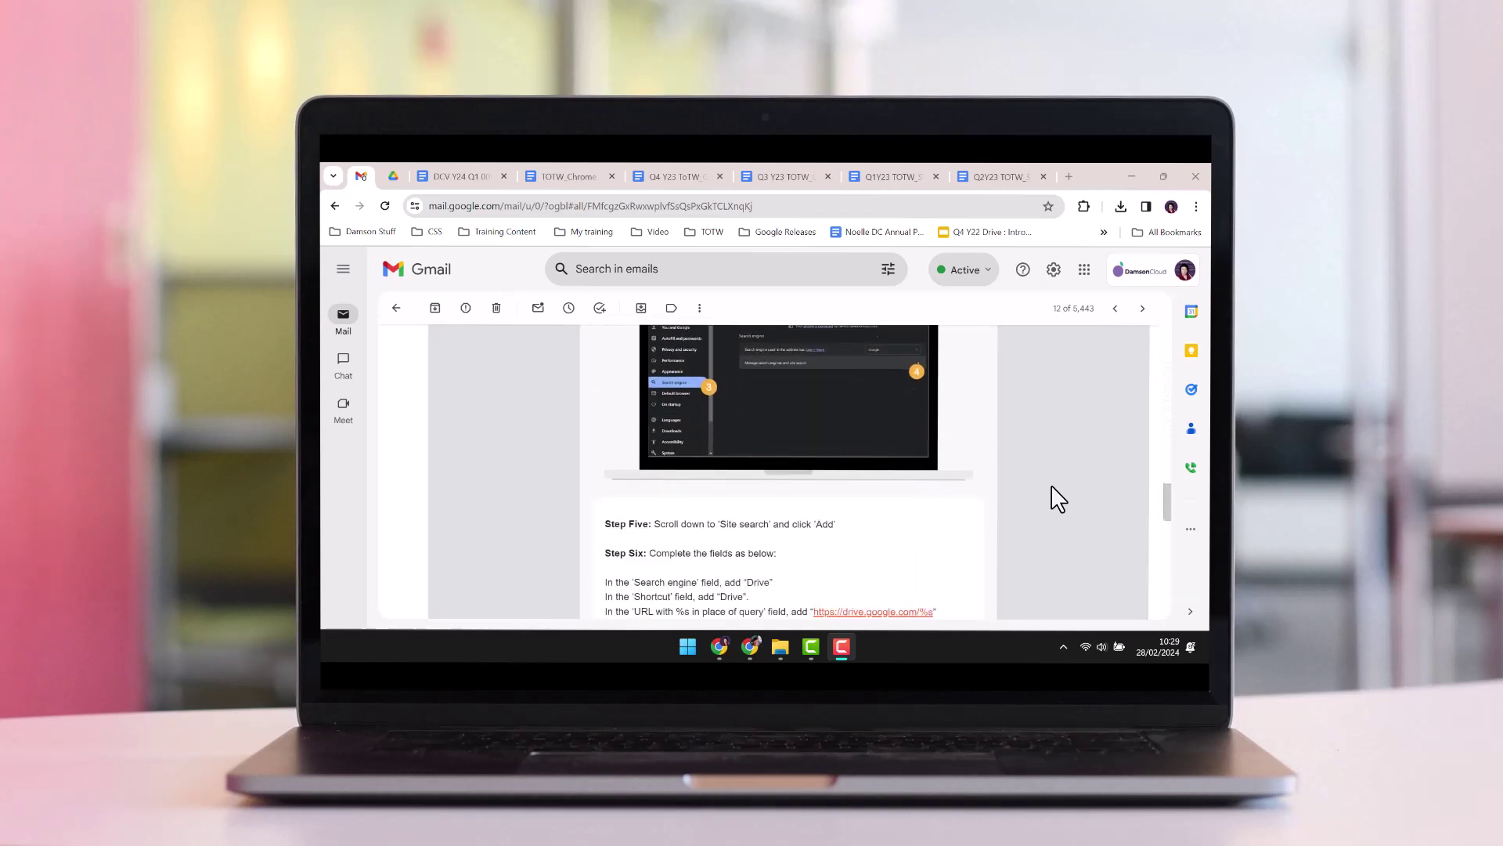
pyautogui.scroll(-12, 1058, 499)
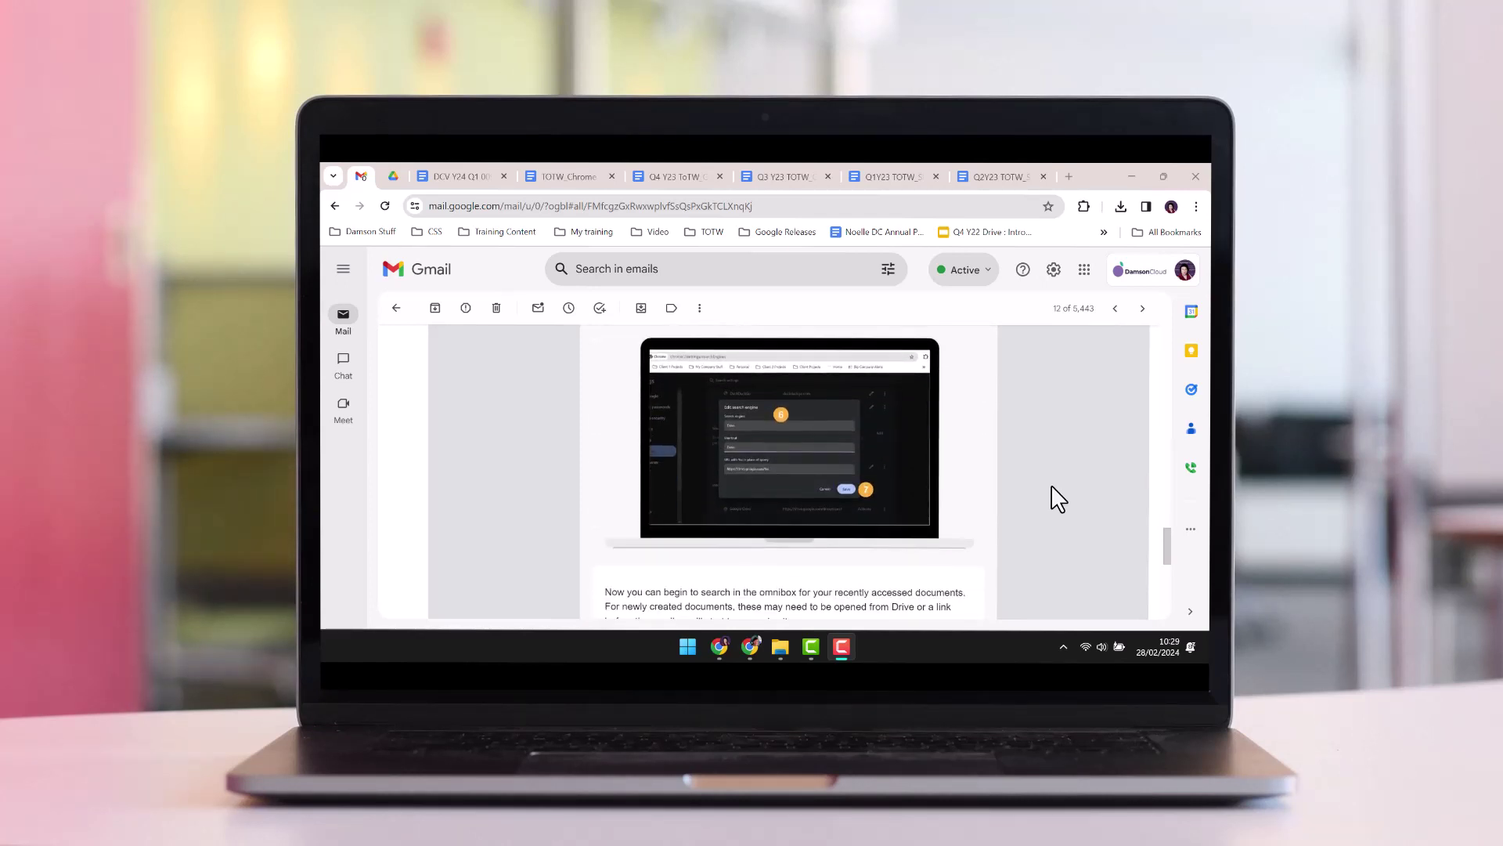
pyautogui.scroll(-2, 1059, 500)
pyautogui.scroll(-3, 1058, 499)
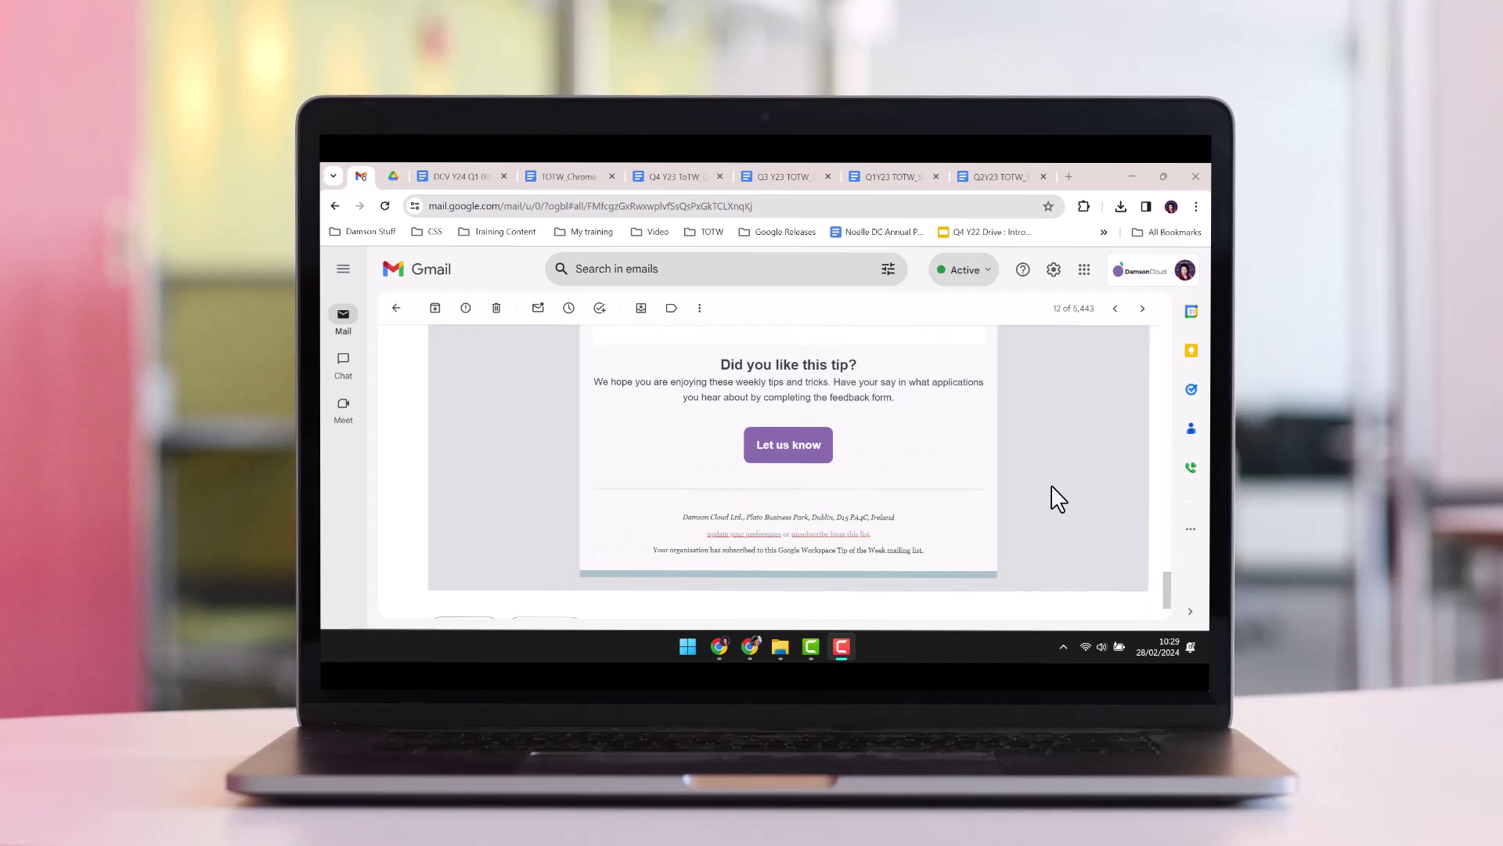
pyautogui.scroll(-2, 1059, 500)
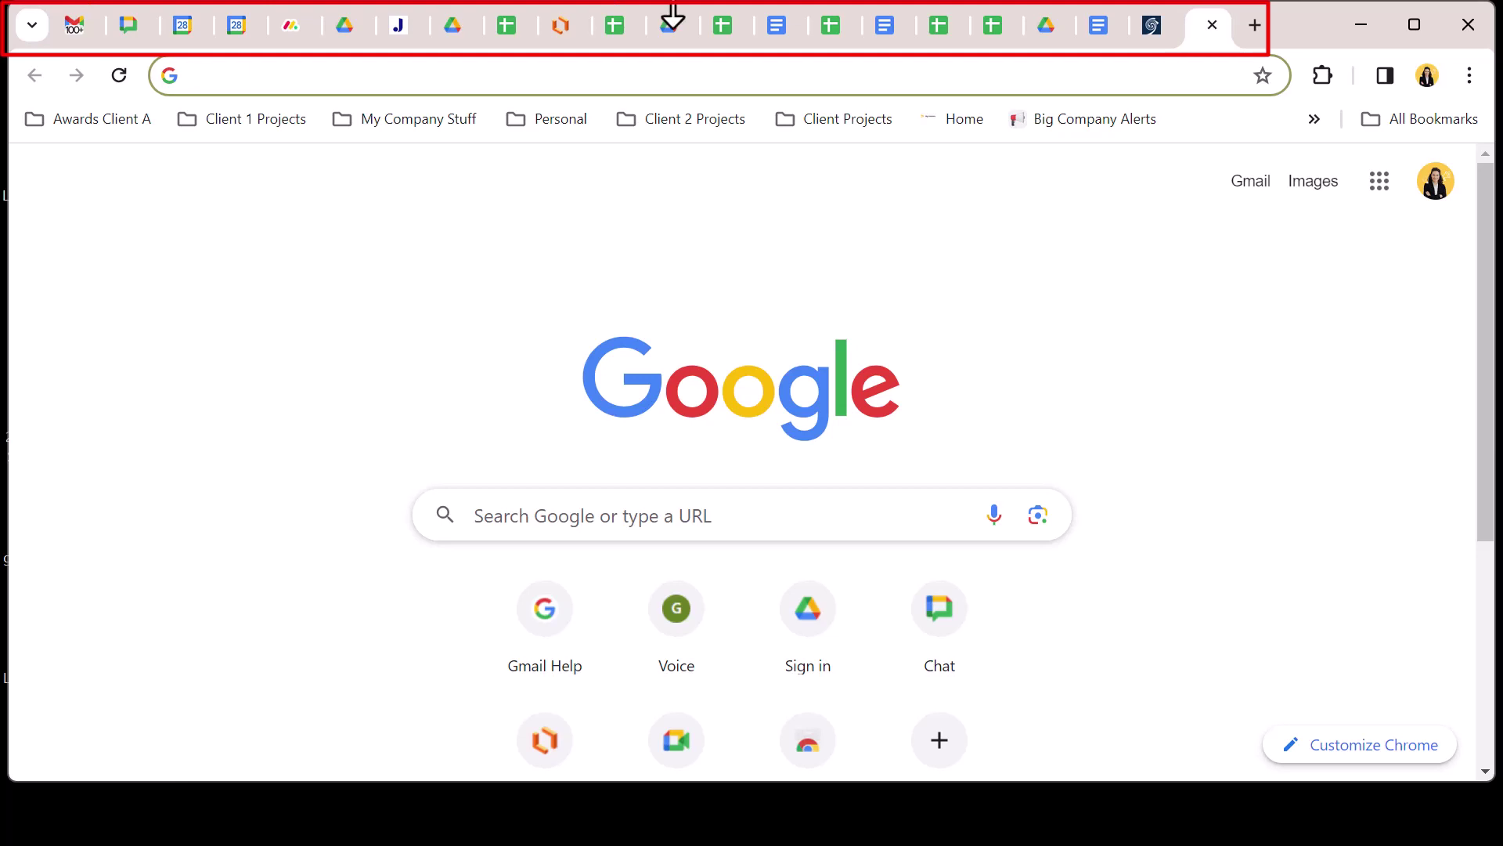
# - Add the Office tab to a new purple tab group named 'Project x'
pyautogui.rightClick(566, 27)
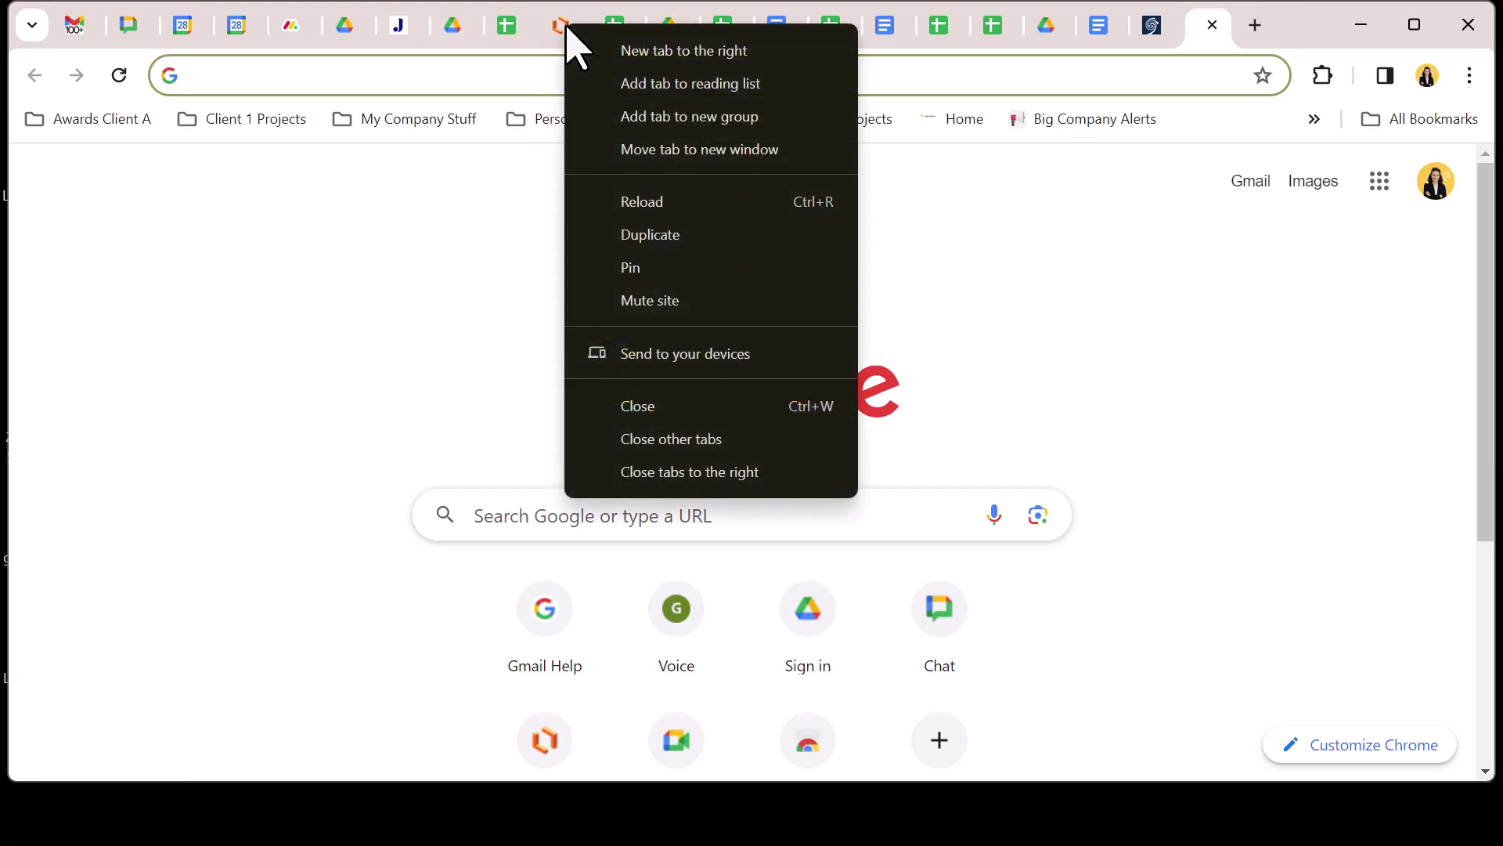
pyautogui.click(695, 117)
pyautogui.write('Project x')
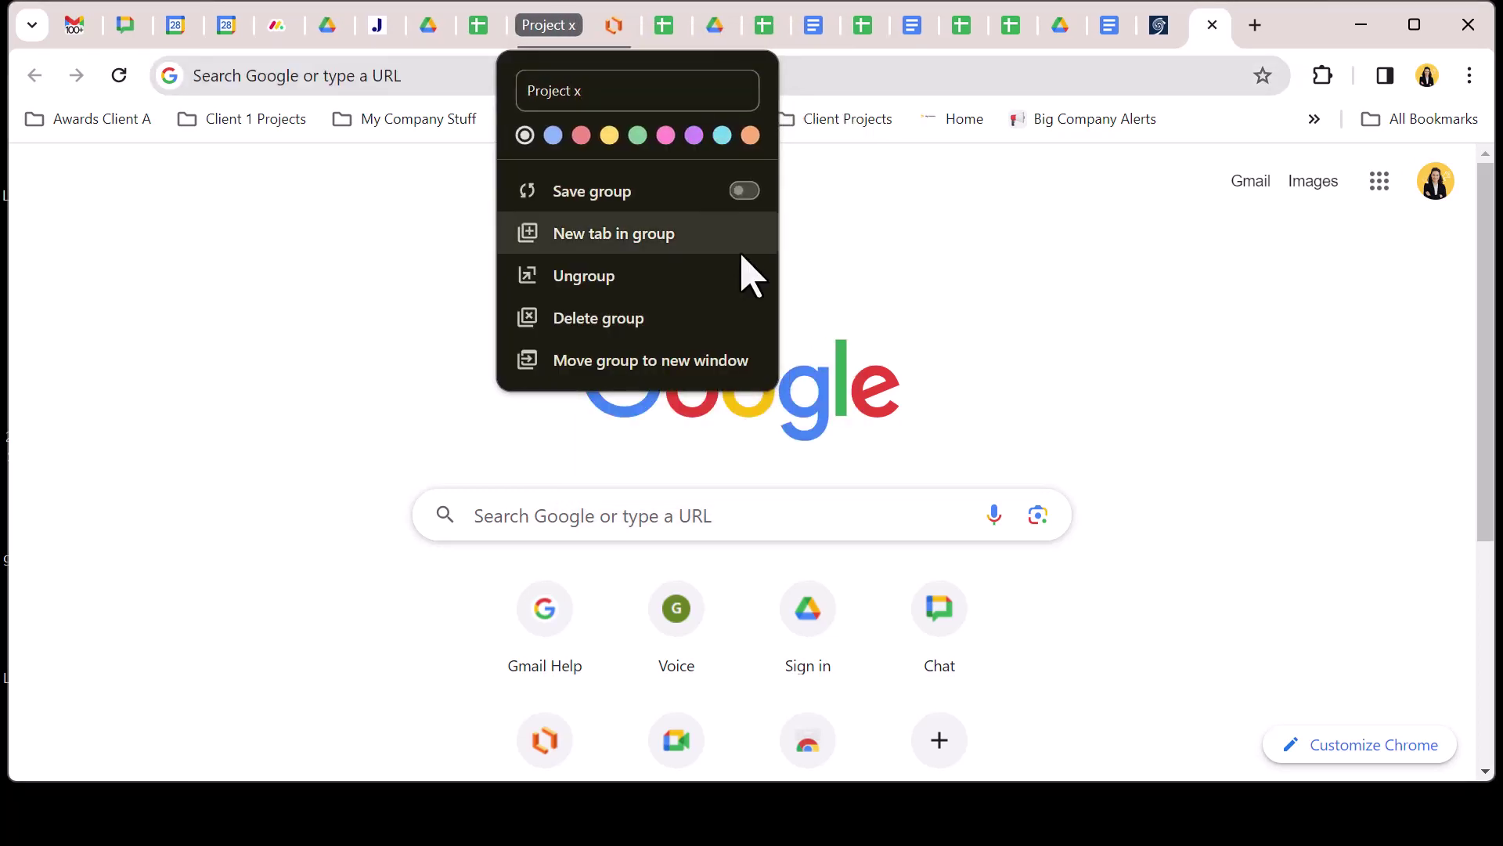
pyautogui.click(694, 135)
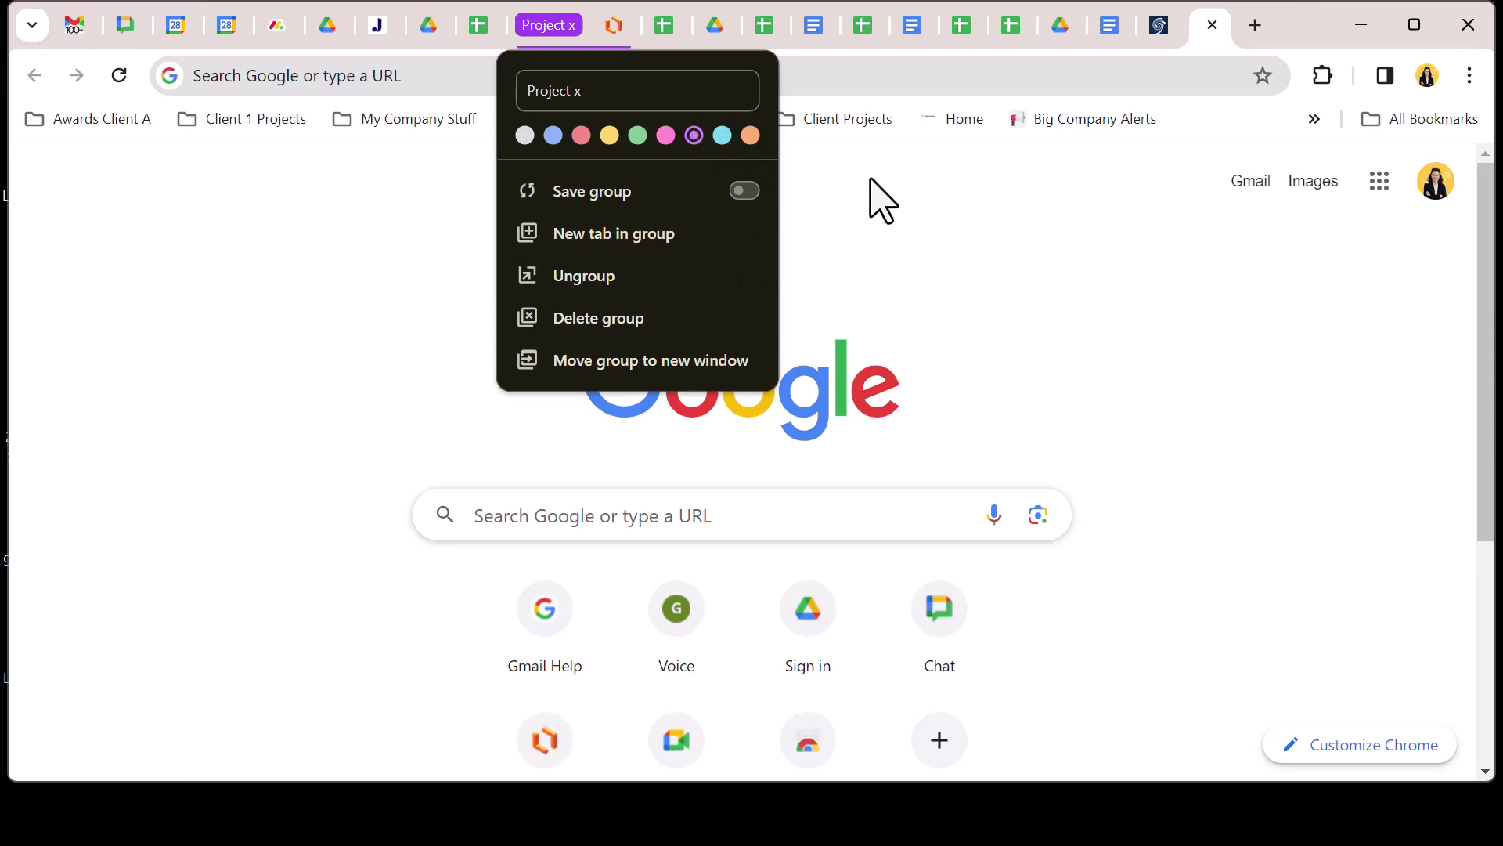
pyautogui.click(879, 204)
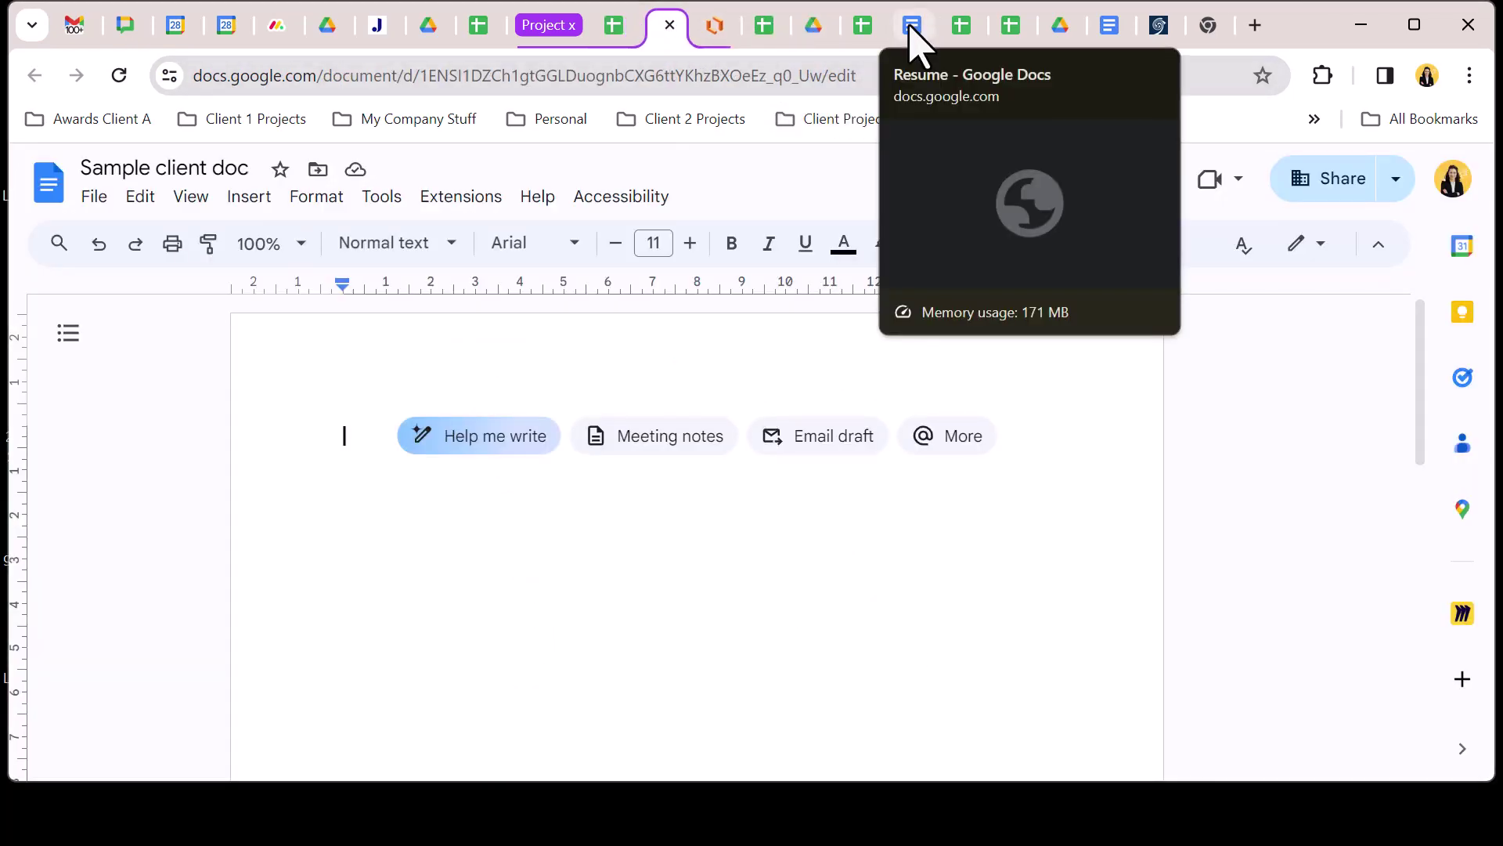
# - Move the Resume tab into Project x and put the expenses sheet tab in a new 'Project Y' group
pyautogui.moveTo(909, 33); pyautogui.dragTo(730, 43)
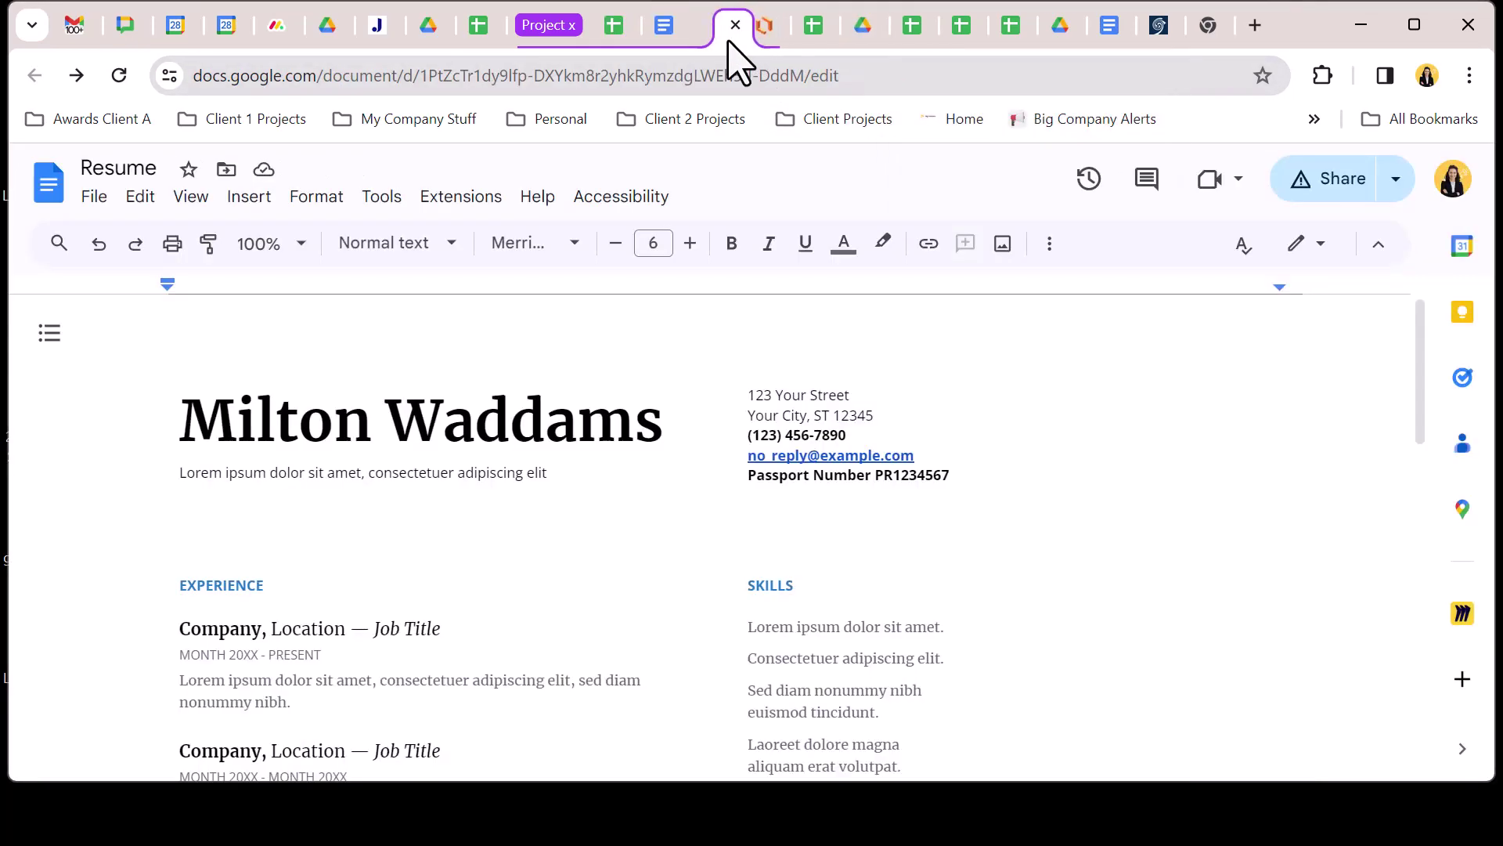
pyautogui.rightClick(814, 25)
pyautogui.moveTo(885, 111)
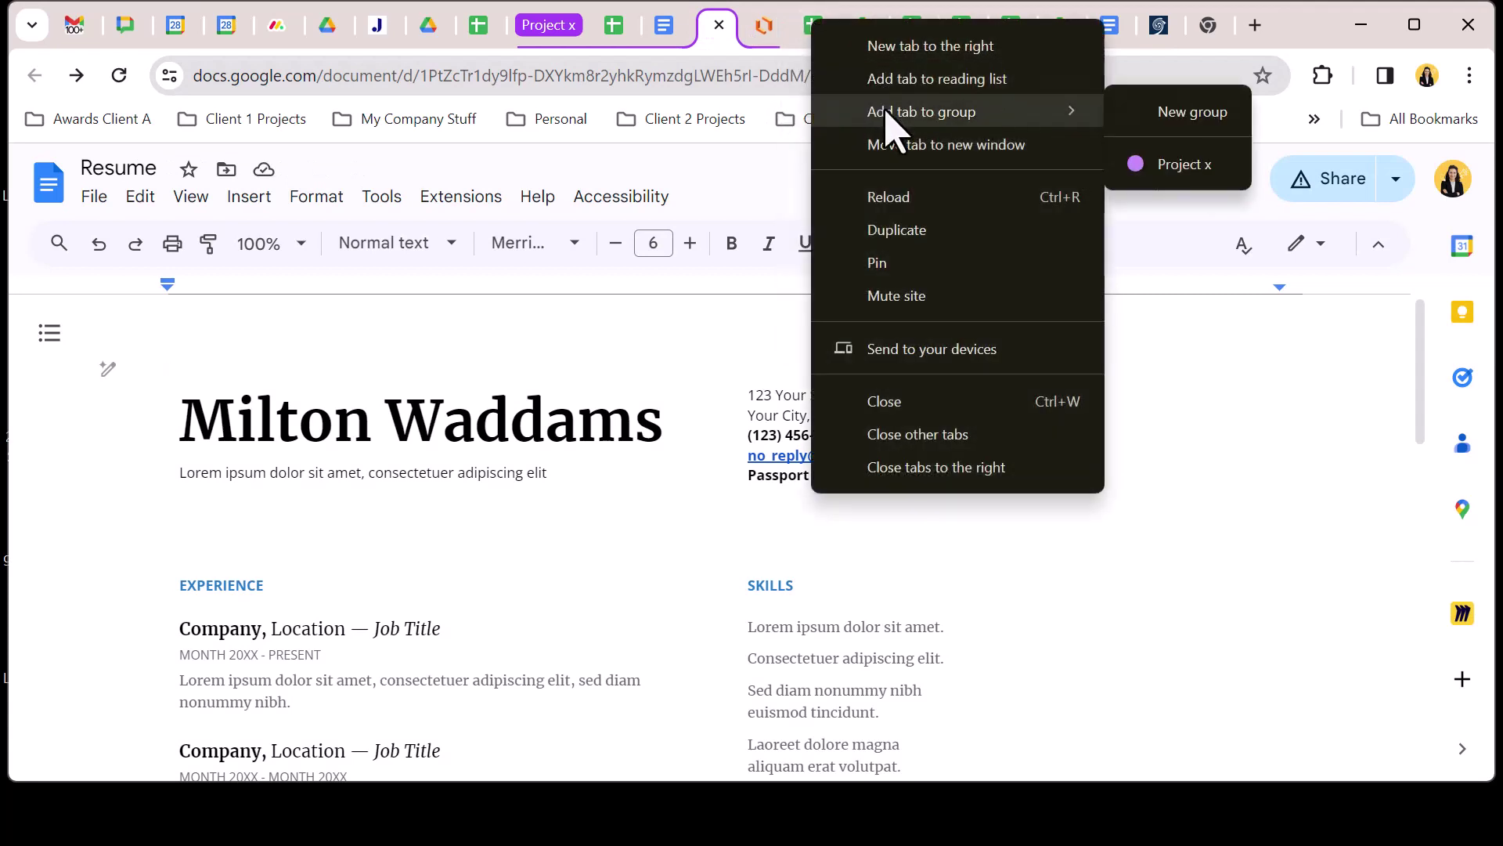
pyautogui.click(1180, 113)
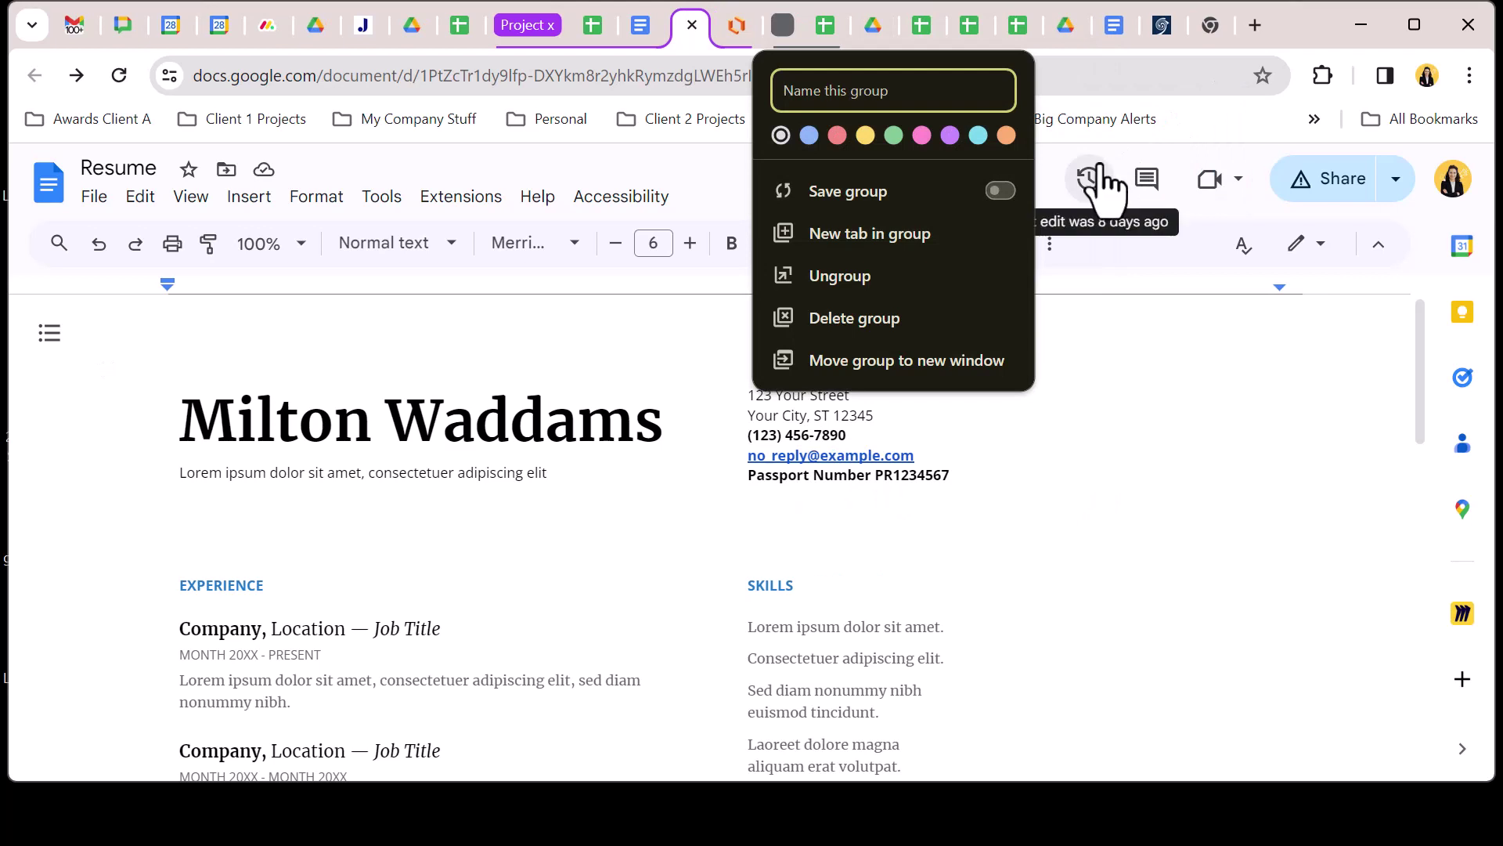
pyautogui.write('Project Y')
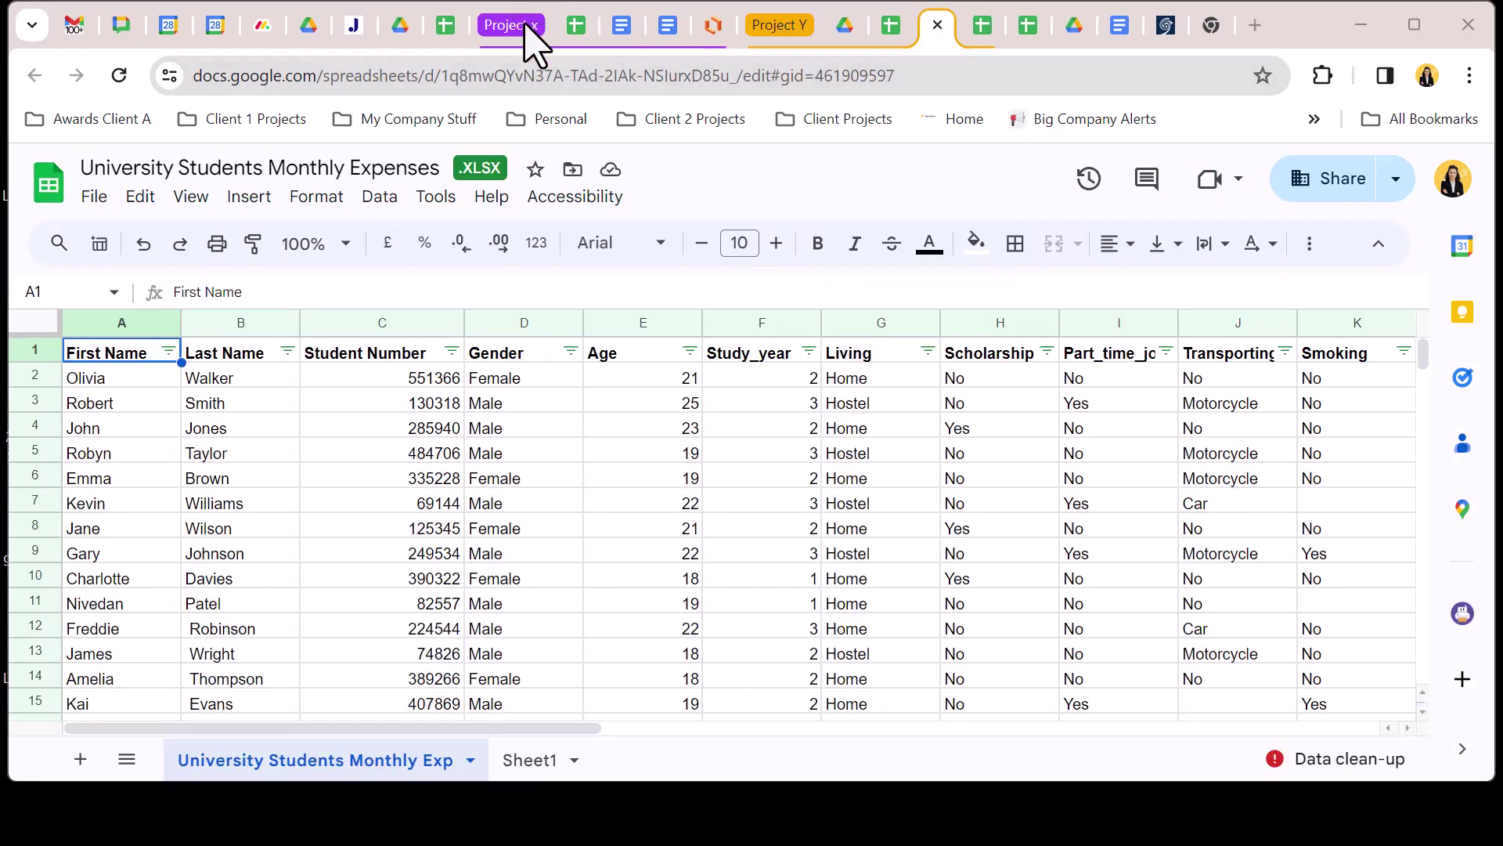
# - Collapse the Project x and Project Y groups, then expand Project Y again
pyautogui.click(523, 25)
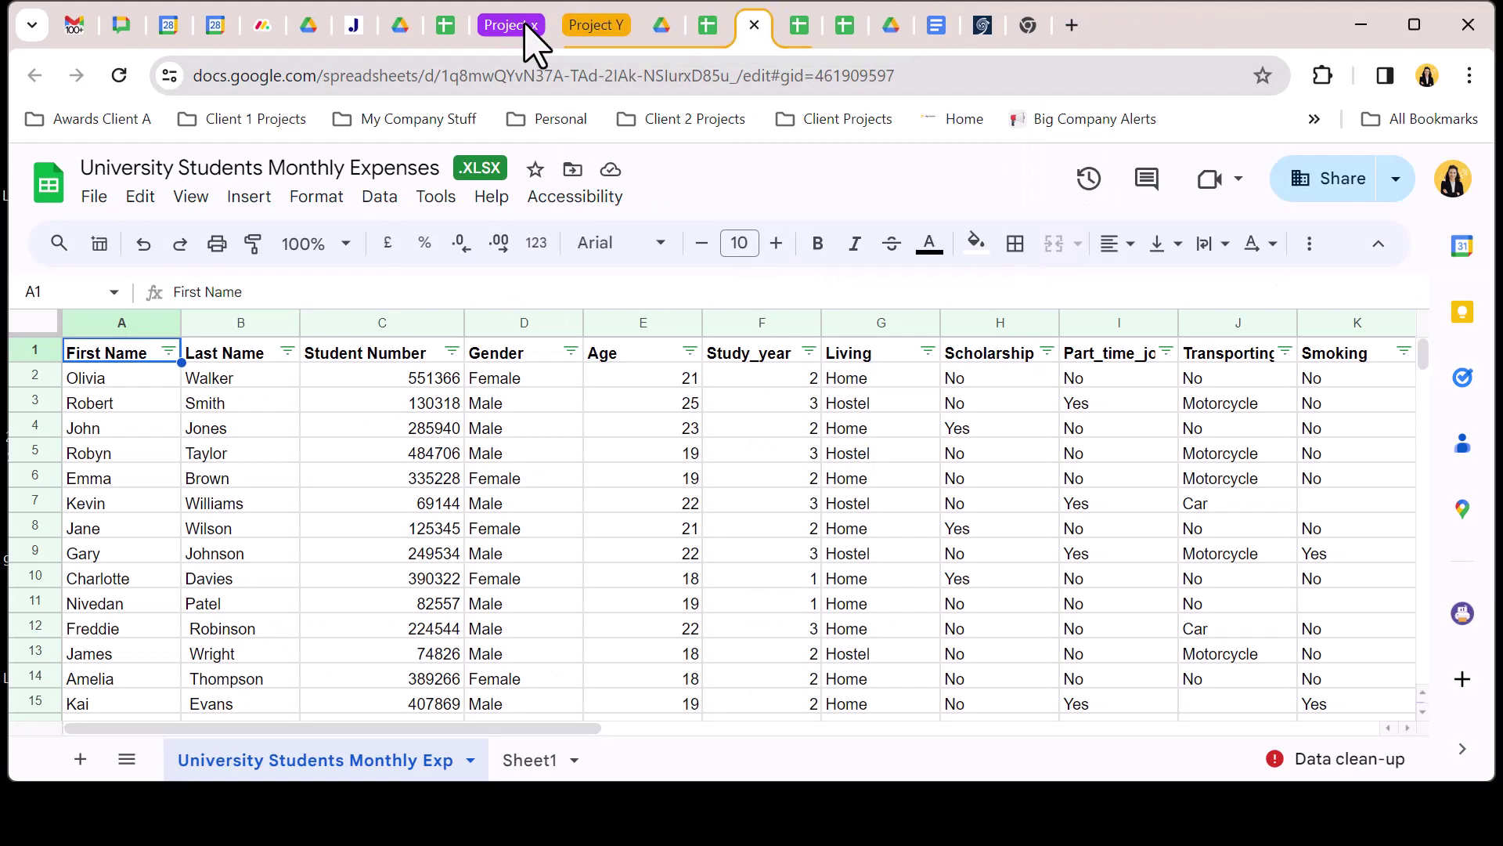
pyautogui.click(573, 31)
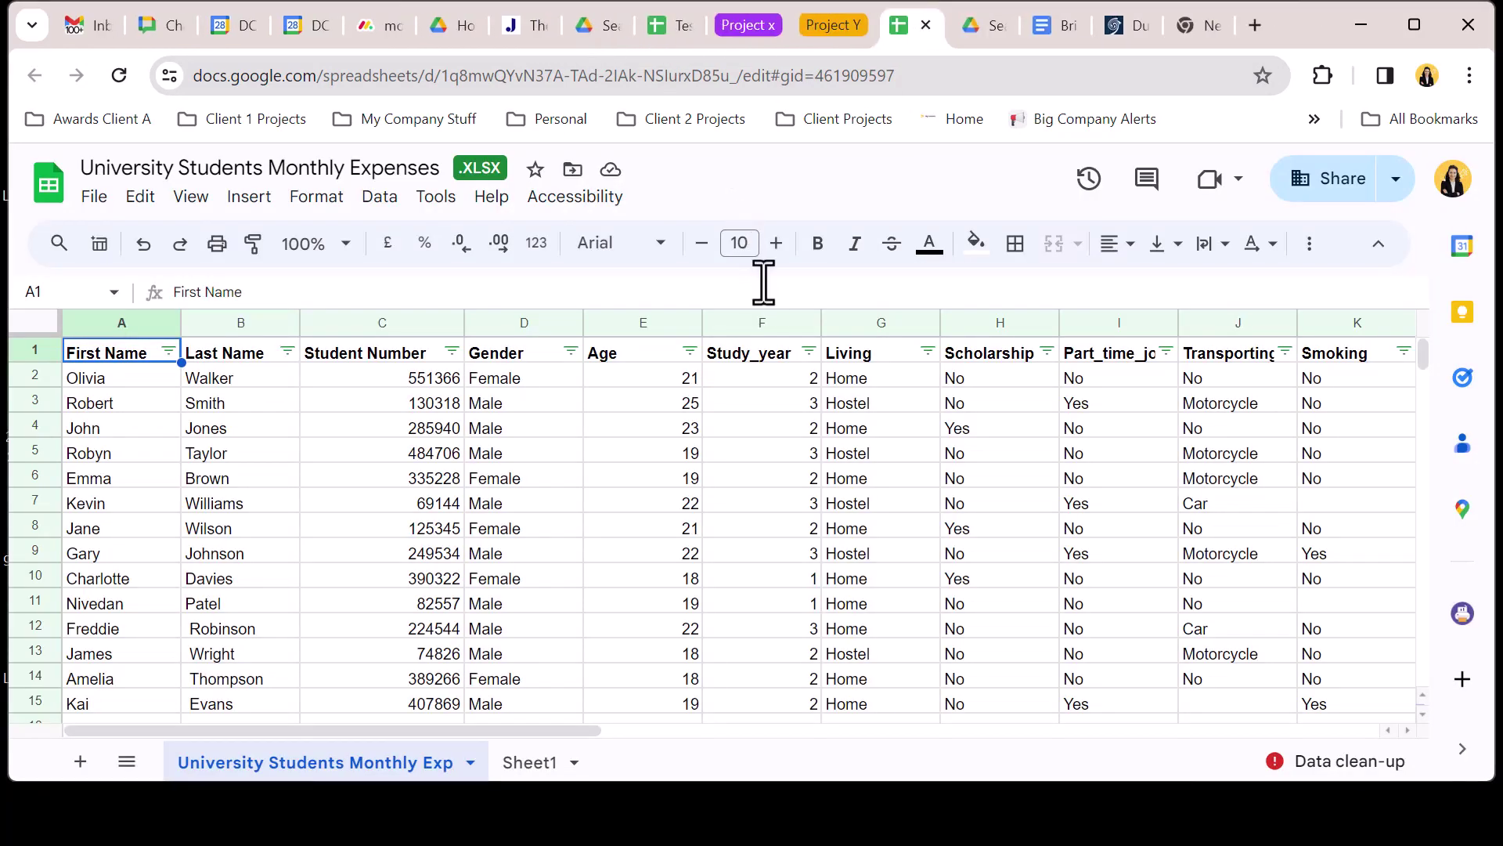
pyautogui.click(820, 31)
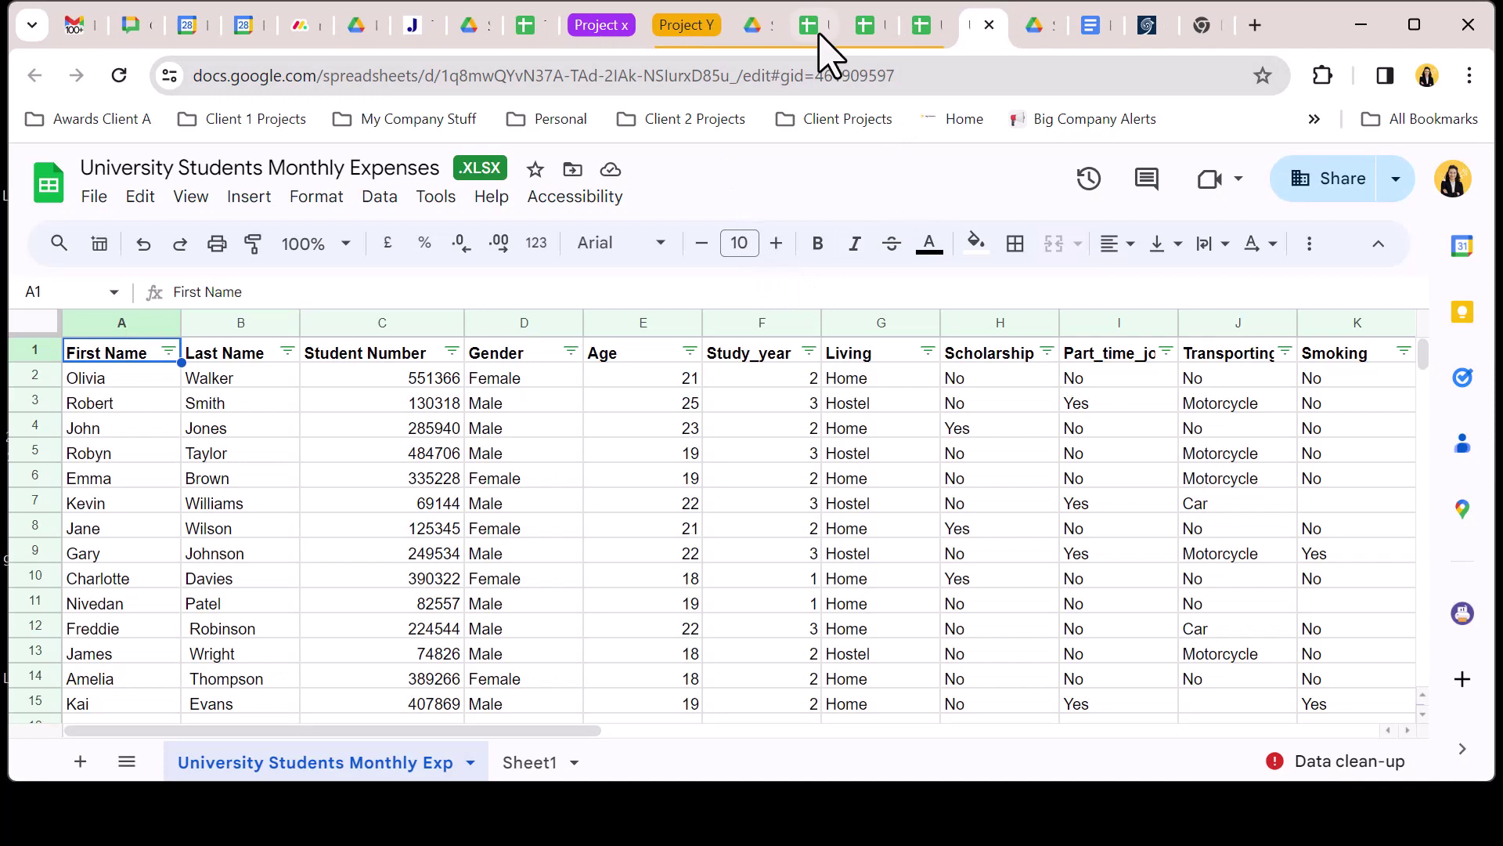
# - Save the Project Y tab group to the bookmarks bar
pyautogui.rightClick(698, 30)
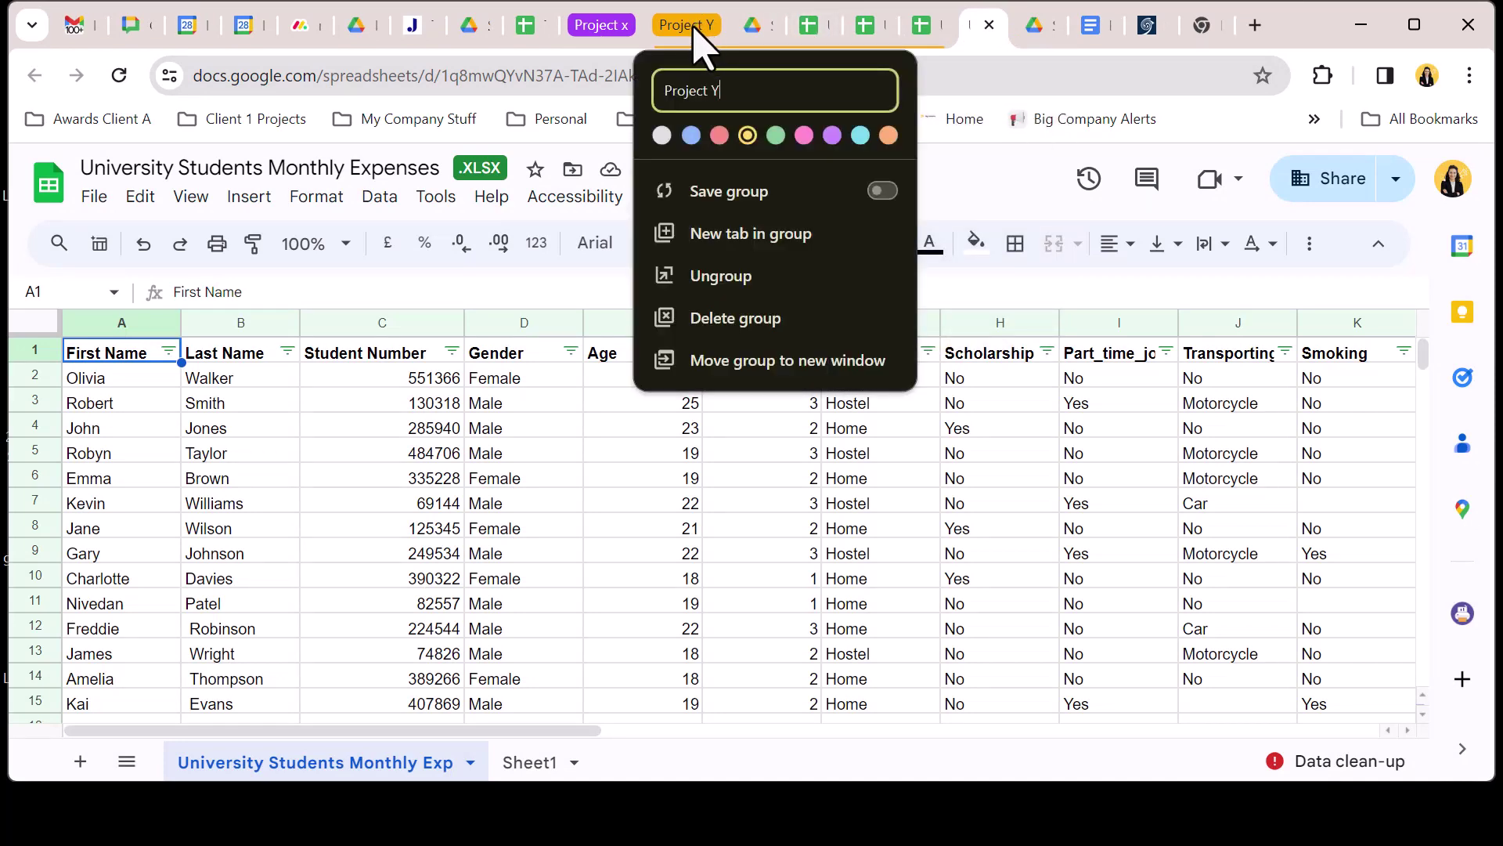
pyautogui.click(880, 194)
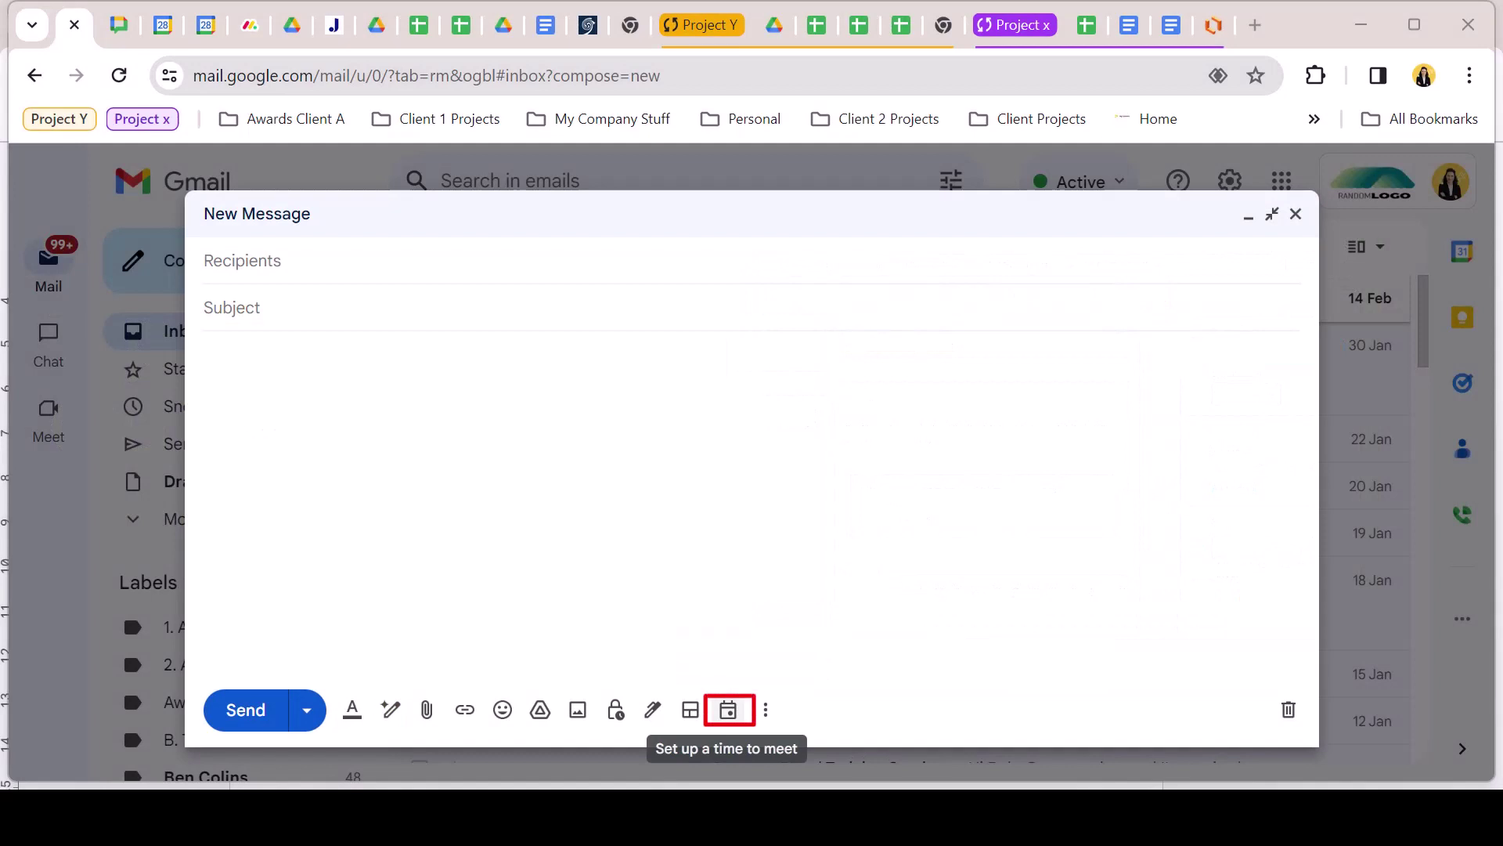
# - Offer times you're free and pick 29 February 2024 as the date
pyautogui.click(728, 709)
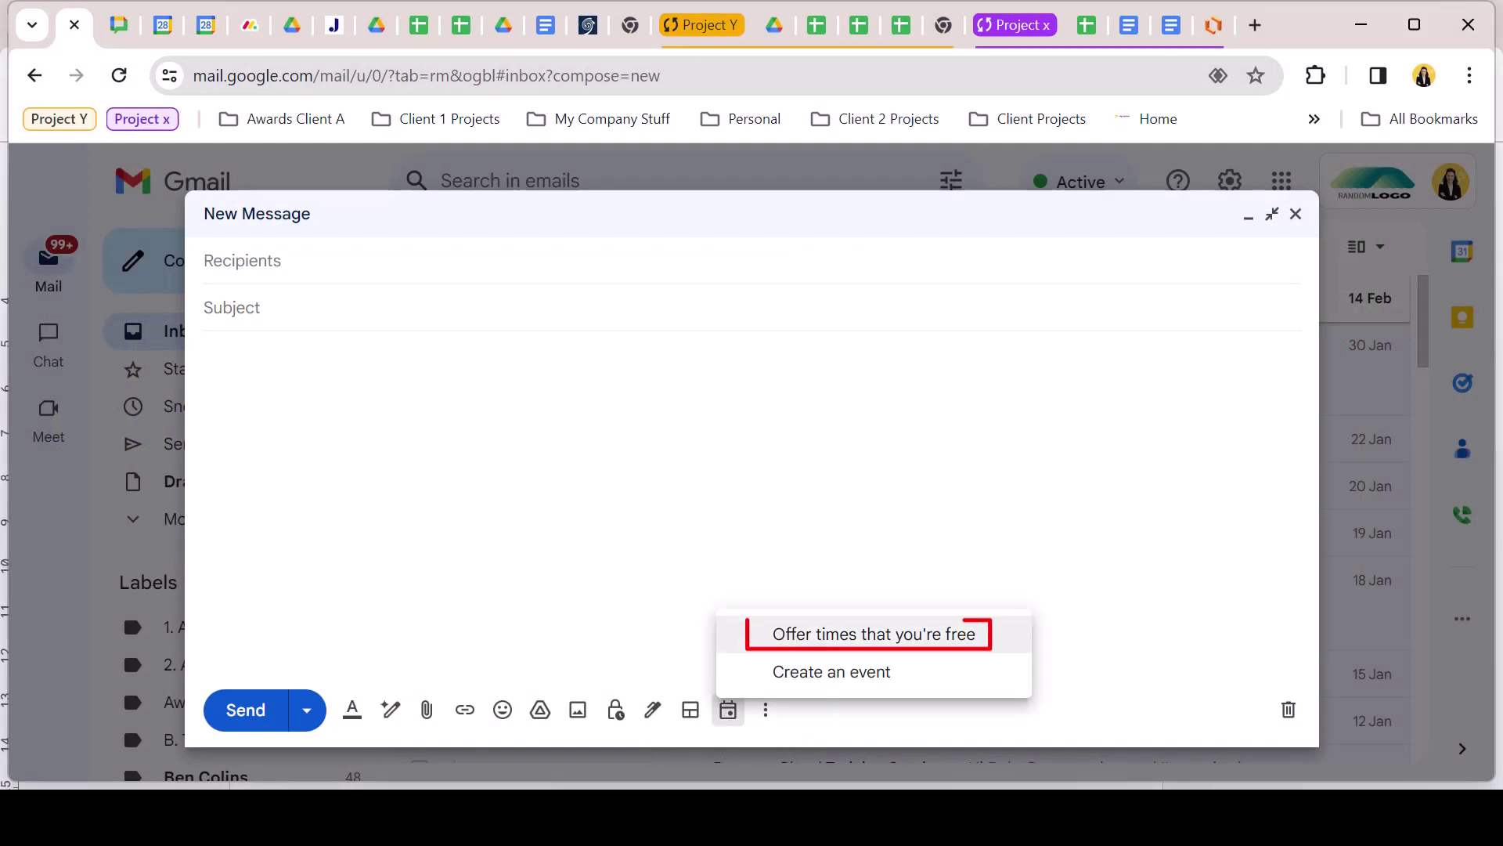
pyautogui.click(874, 634)
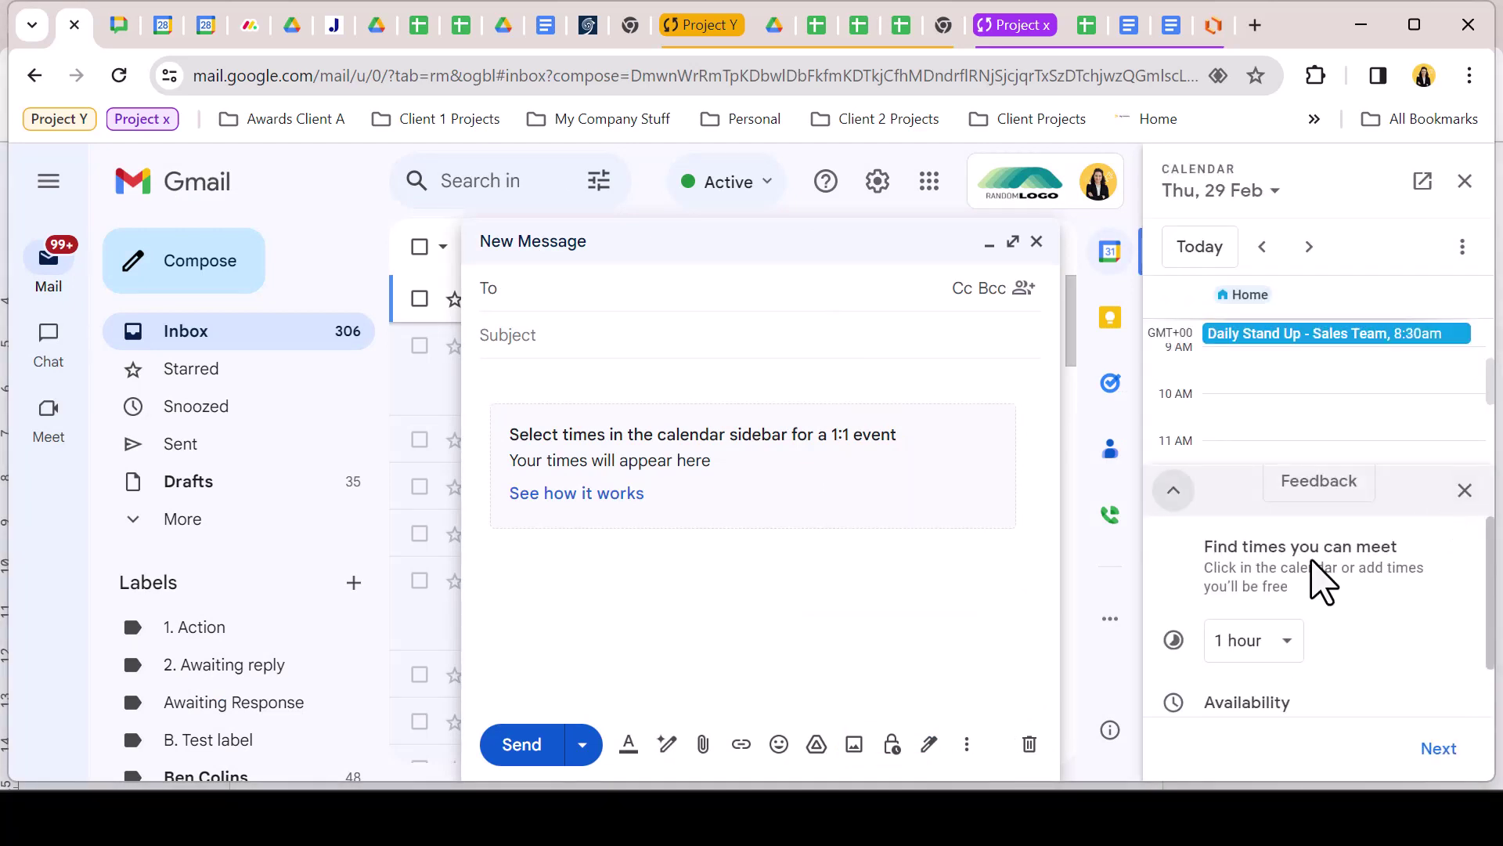
pyautogui.scroll(-1, 1300, 564)
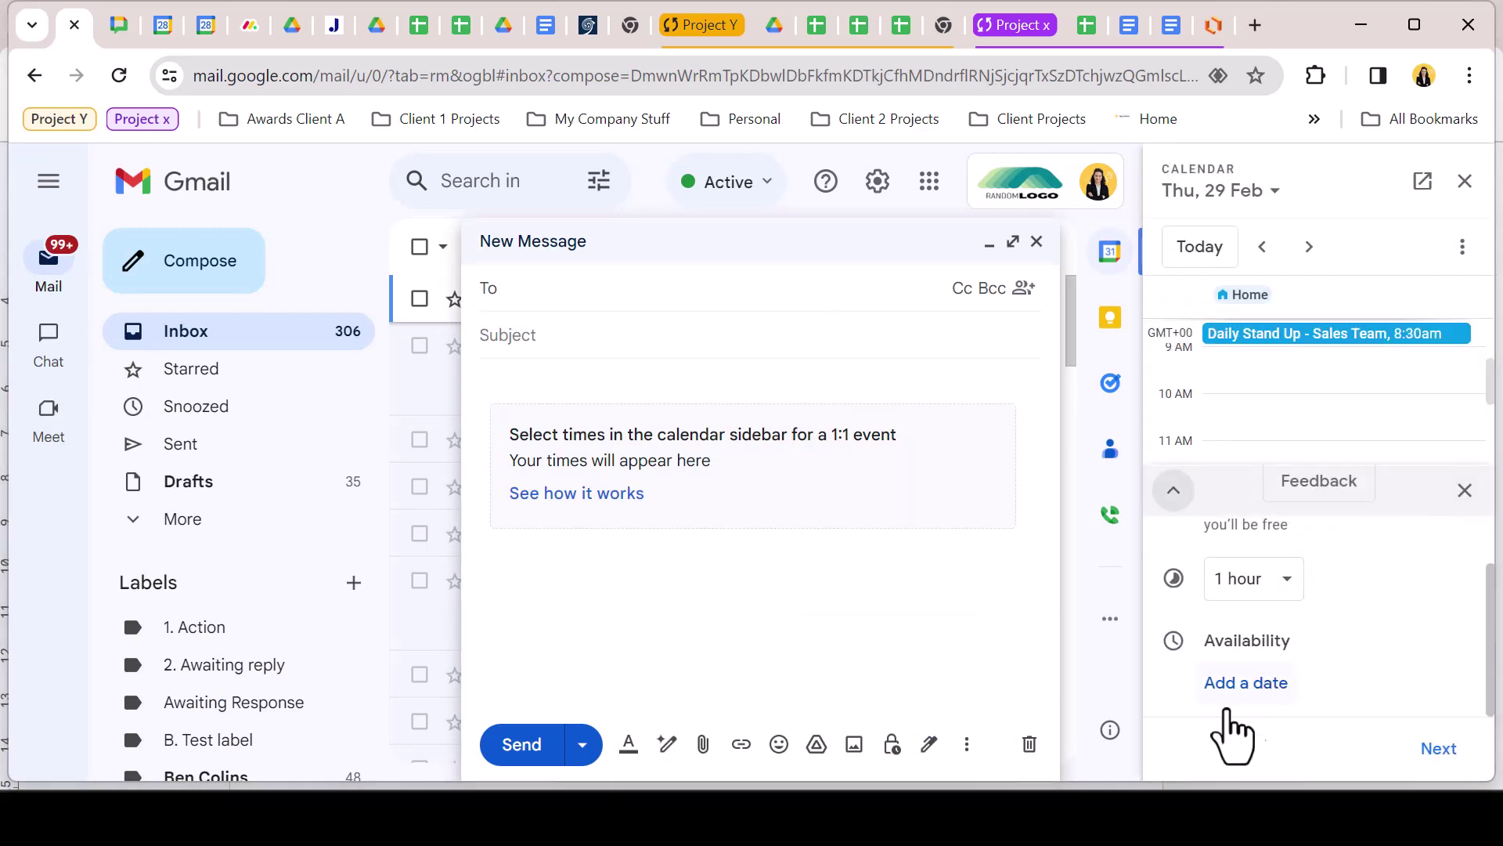
pyautogui.click(1230, 693)
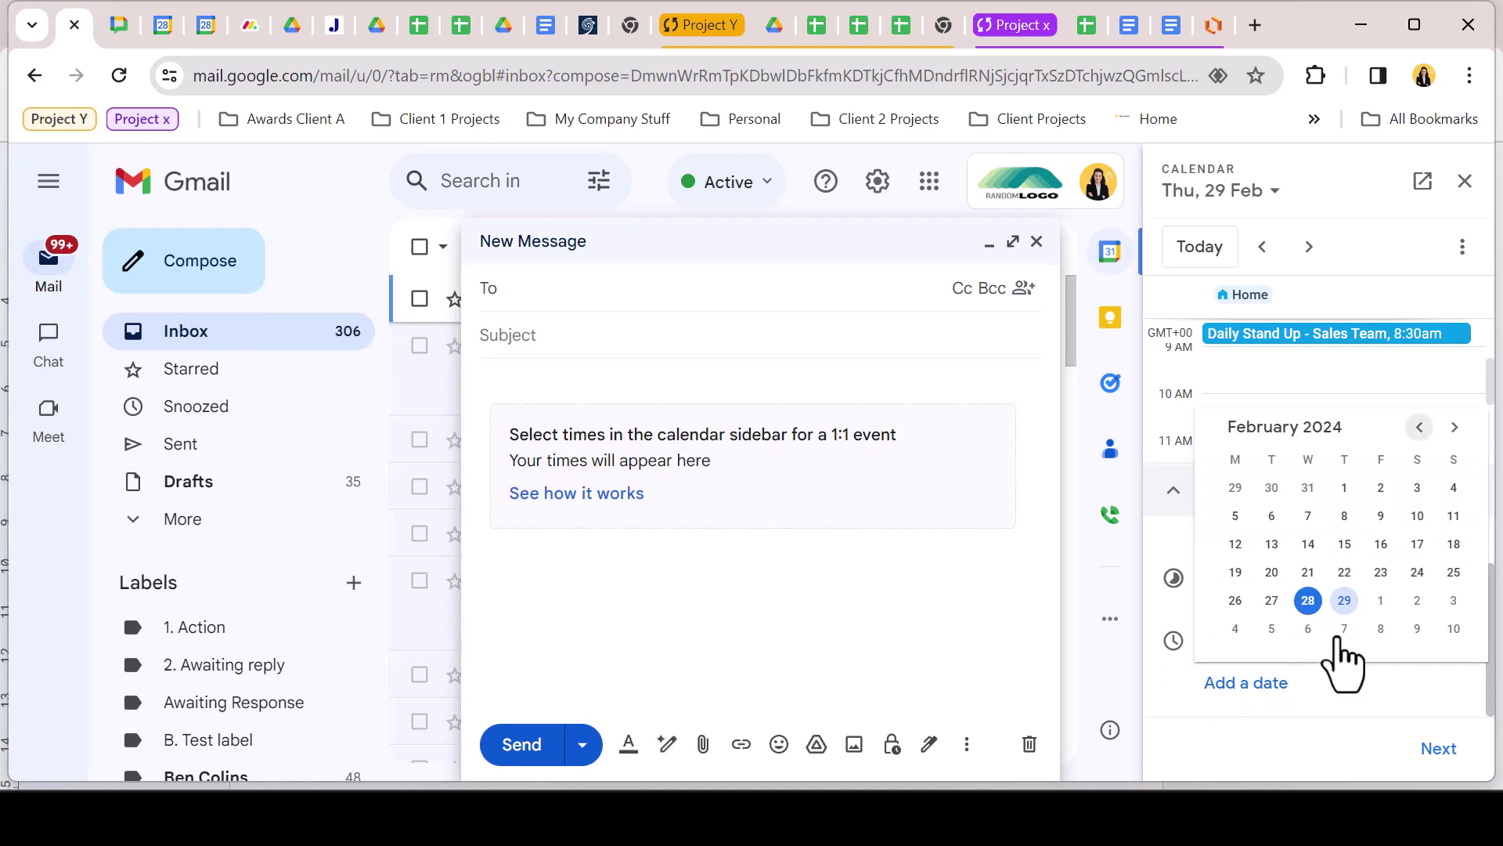
pyautogui.click(1351, 600)
pyautogui.scroll(-1, 1347, 642)
# - End availability at 12:00pm, make meetings 30 minutes long, and continue to event details
pyautogui.click(1331, 646)
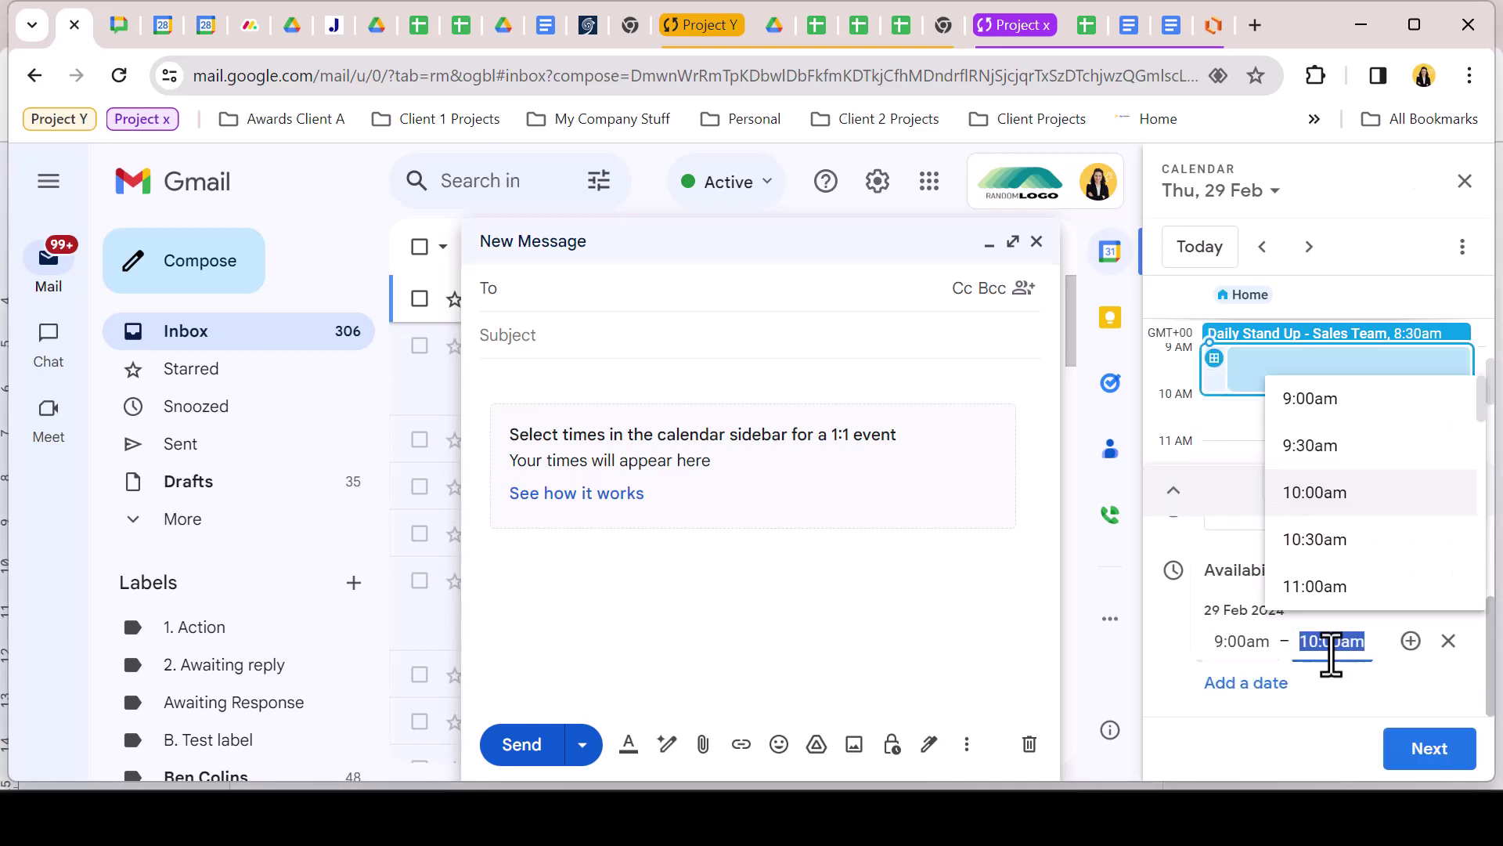
pyautogui.scroll(-2, 1323, 591)
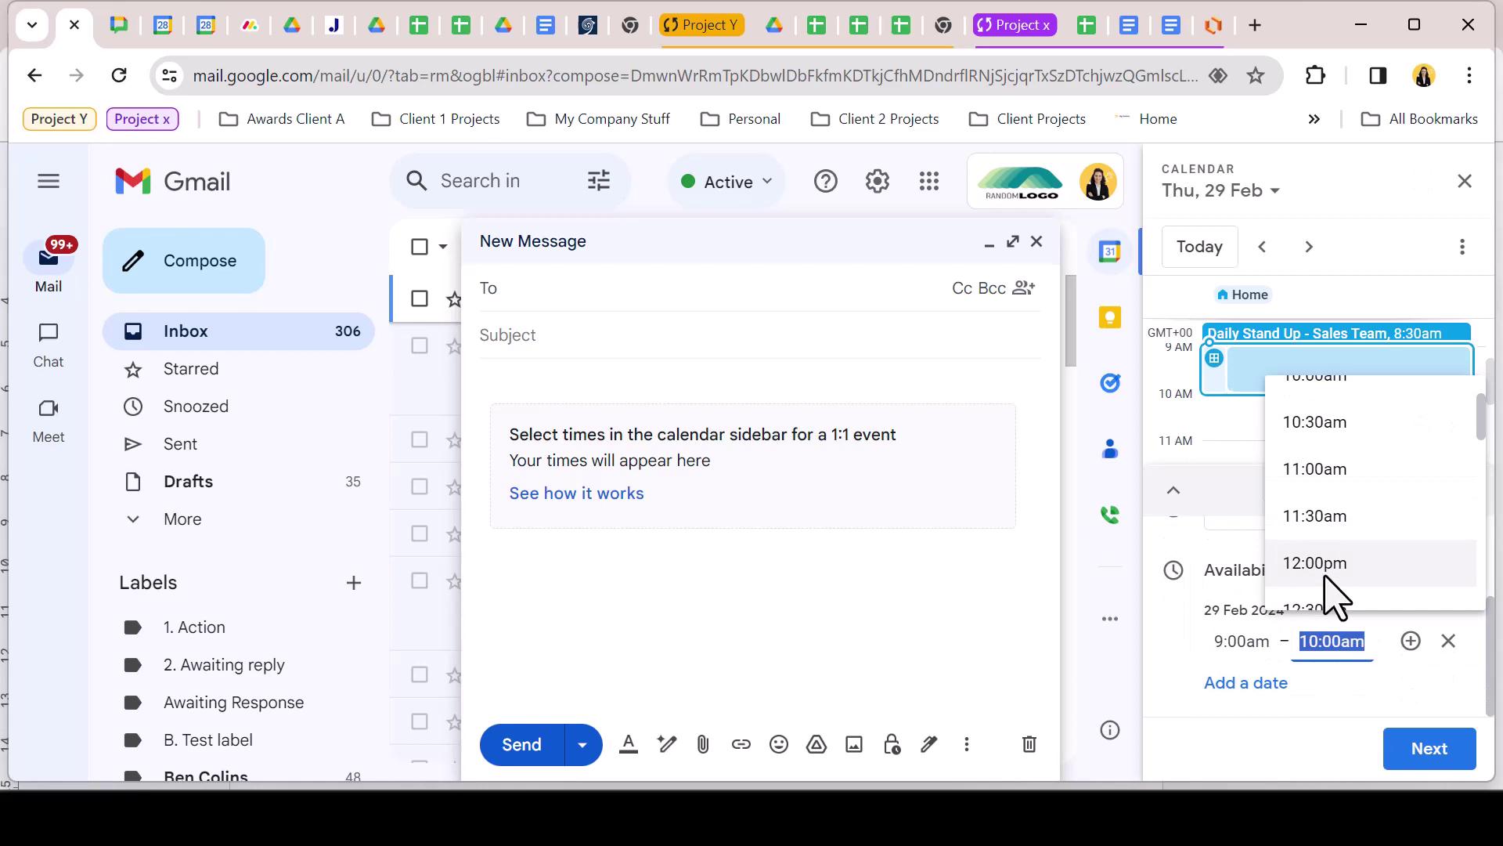
pyautogui.click(1324, 570)
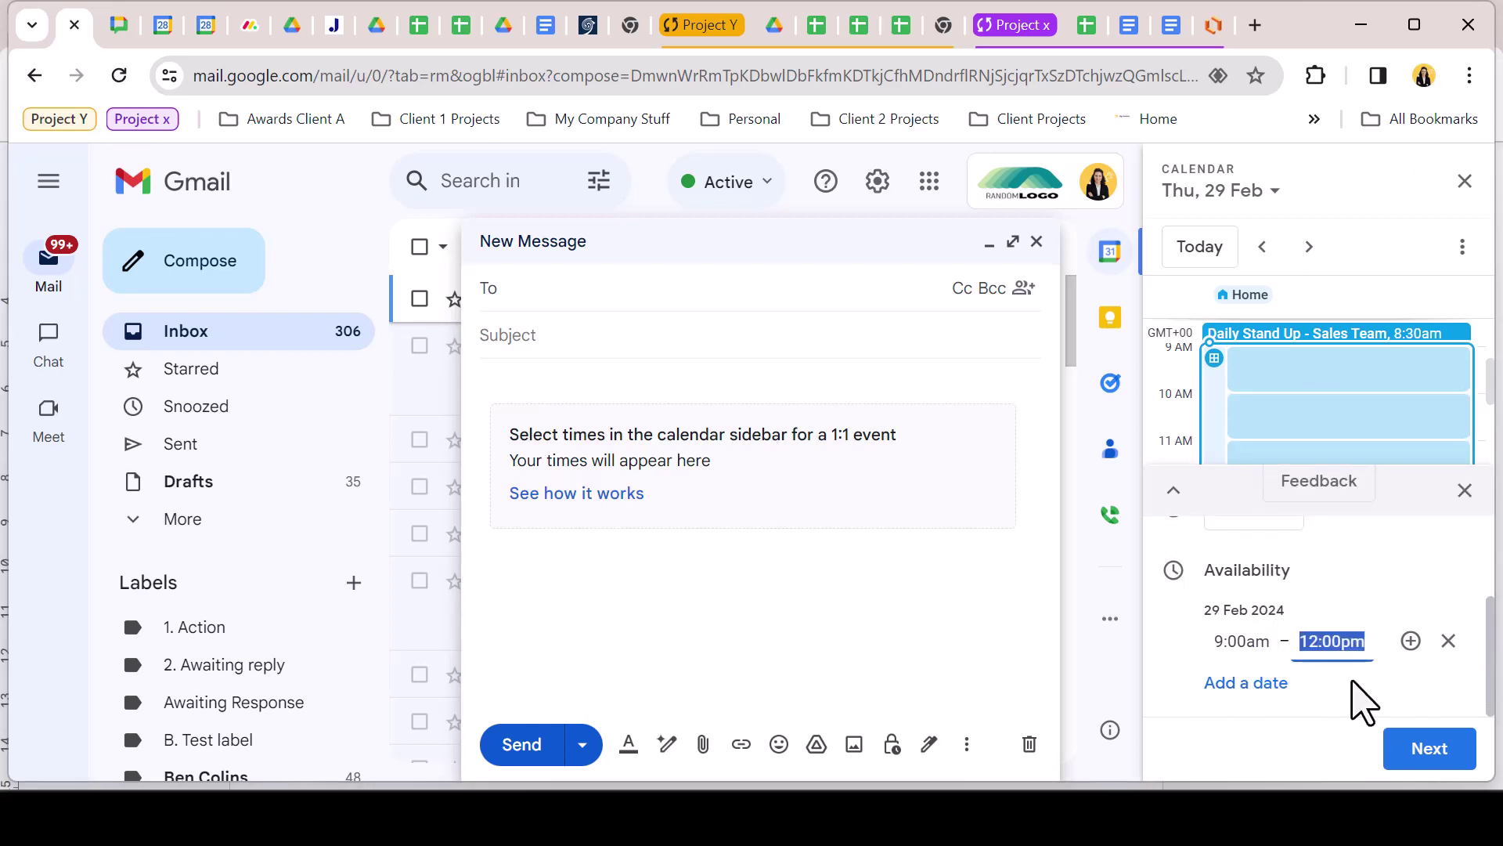
pyautogui.scroll(2, 1360, 698)
pyautogui.click(1278, 644)
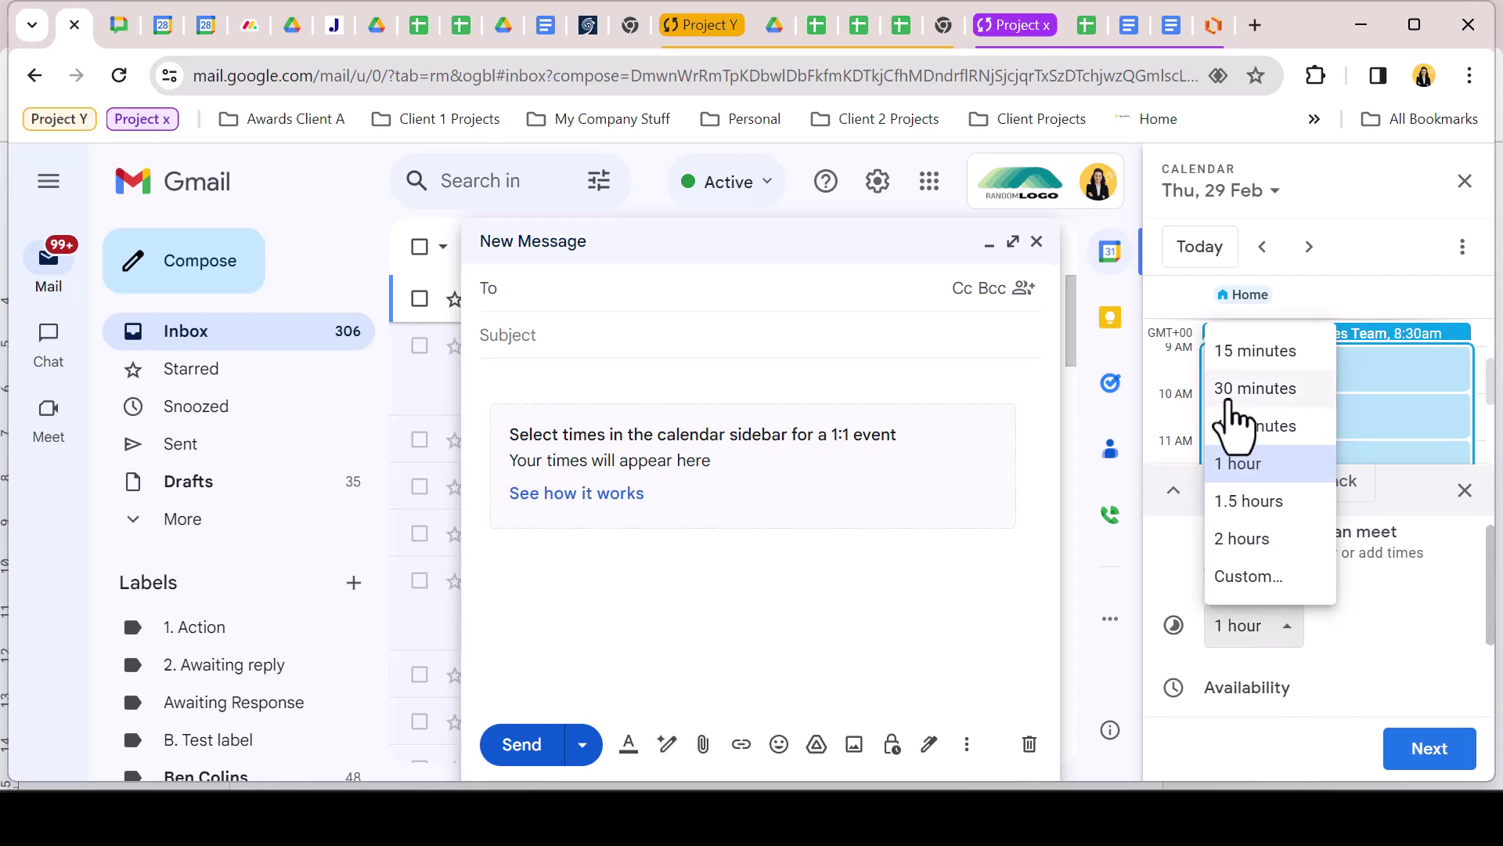
pyautogui.click(1243, 389)
pyautogui.scroll(-2, 1372, 675)
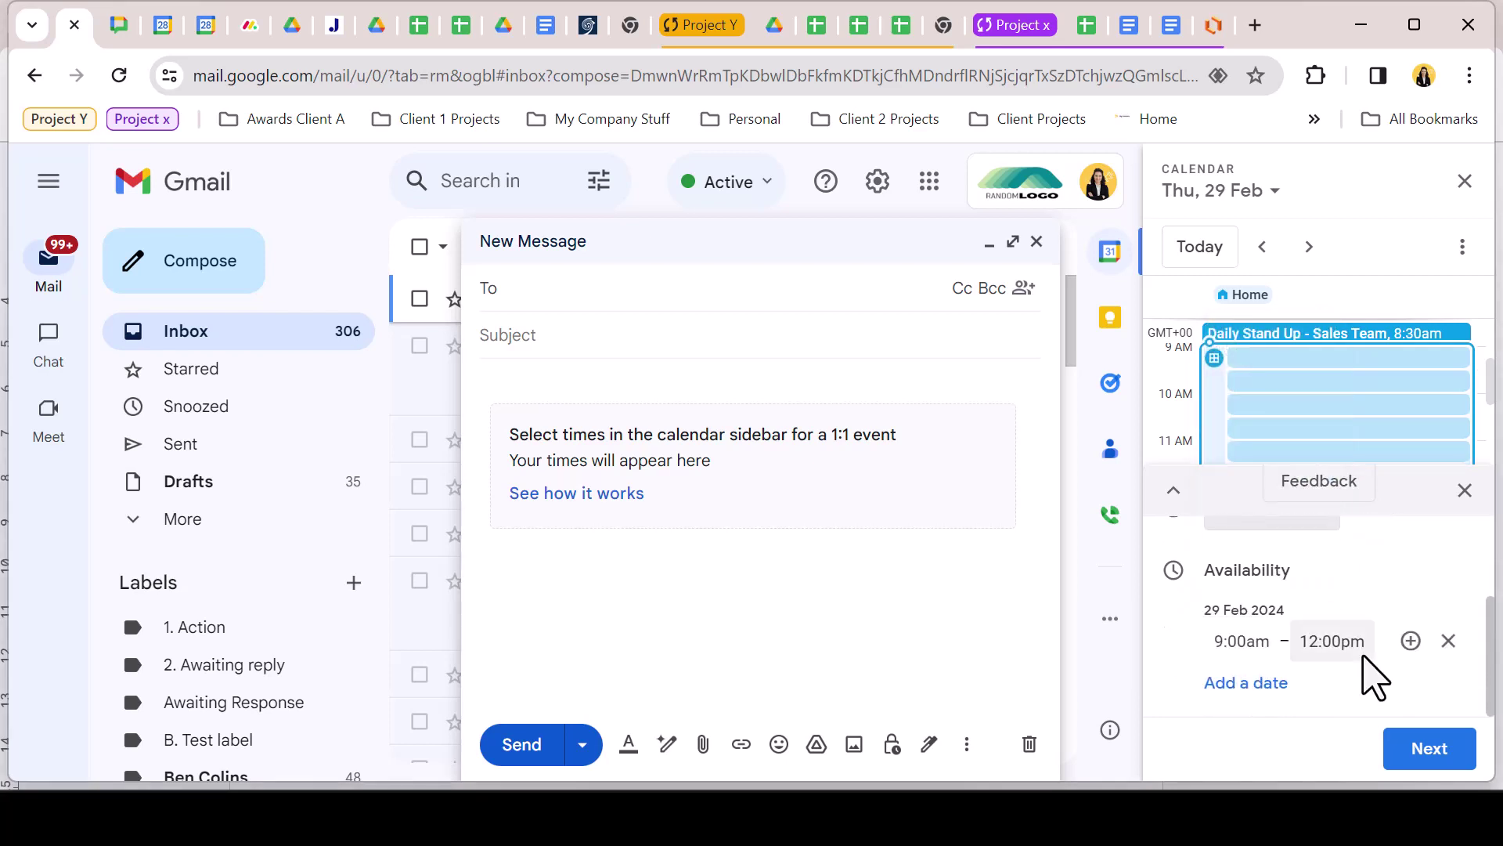
pyautogui.click(1423, 750)
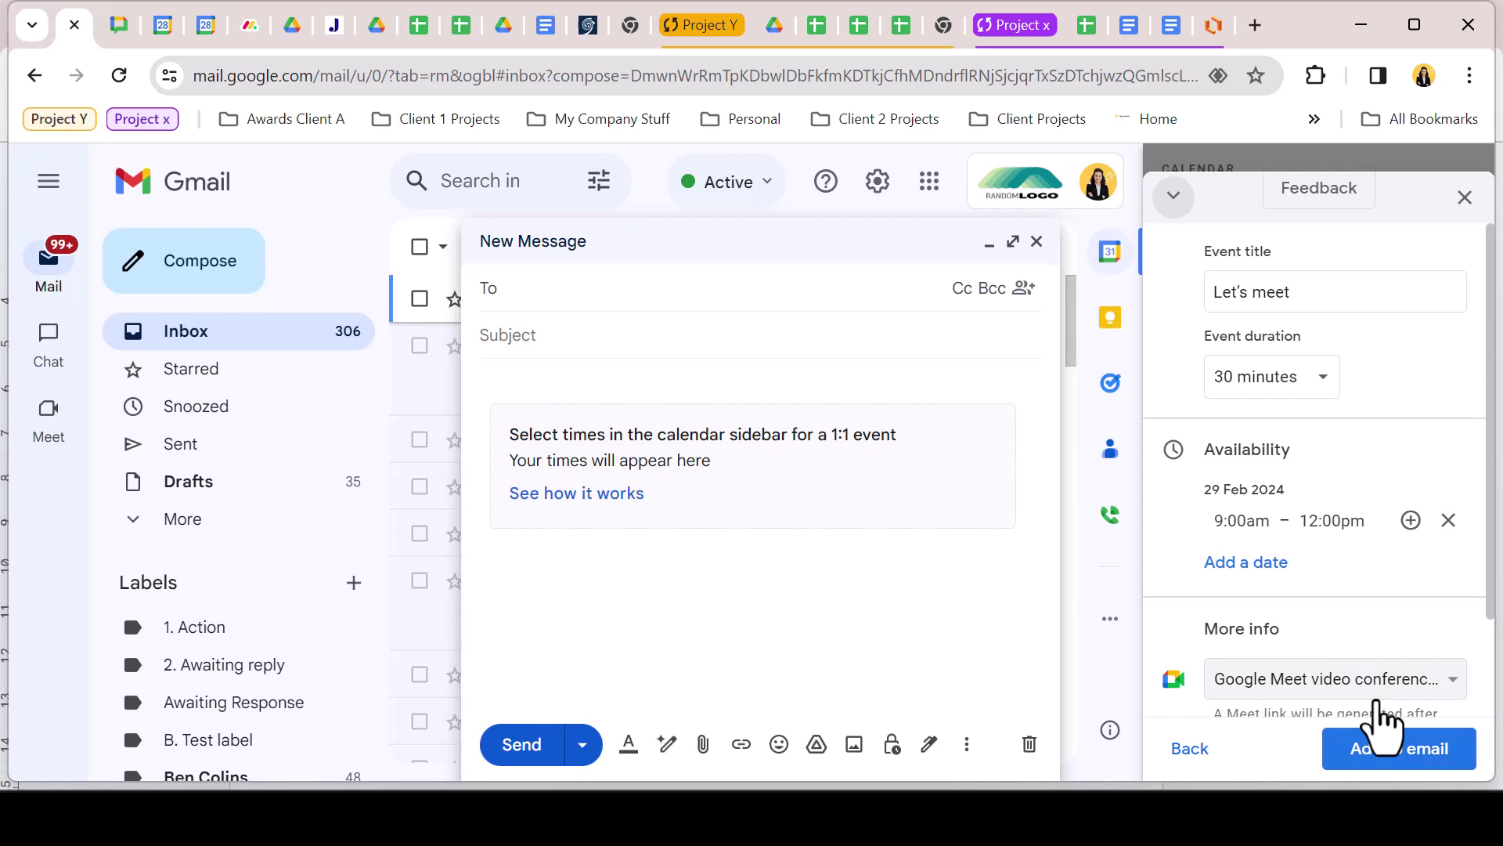
# - Retitle the event as a meeting with the colleague and insert the offered times into the email
pyautogui.tripleClick(1304, 296)
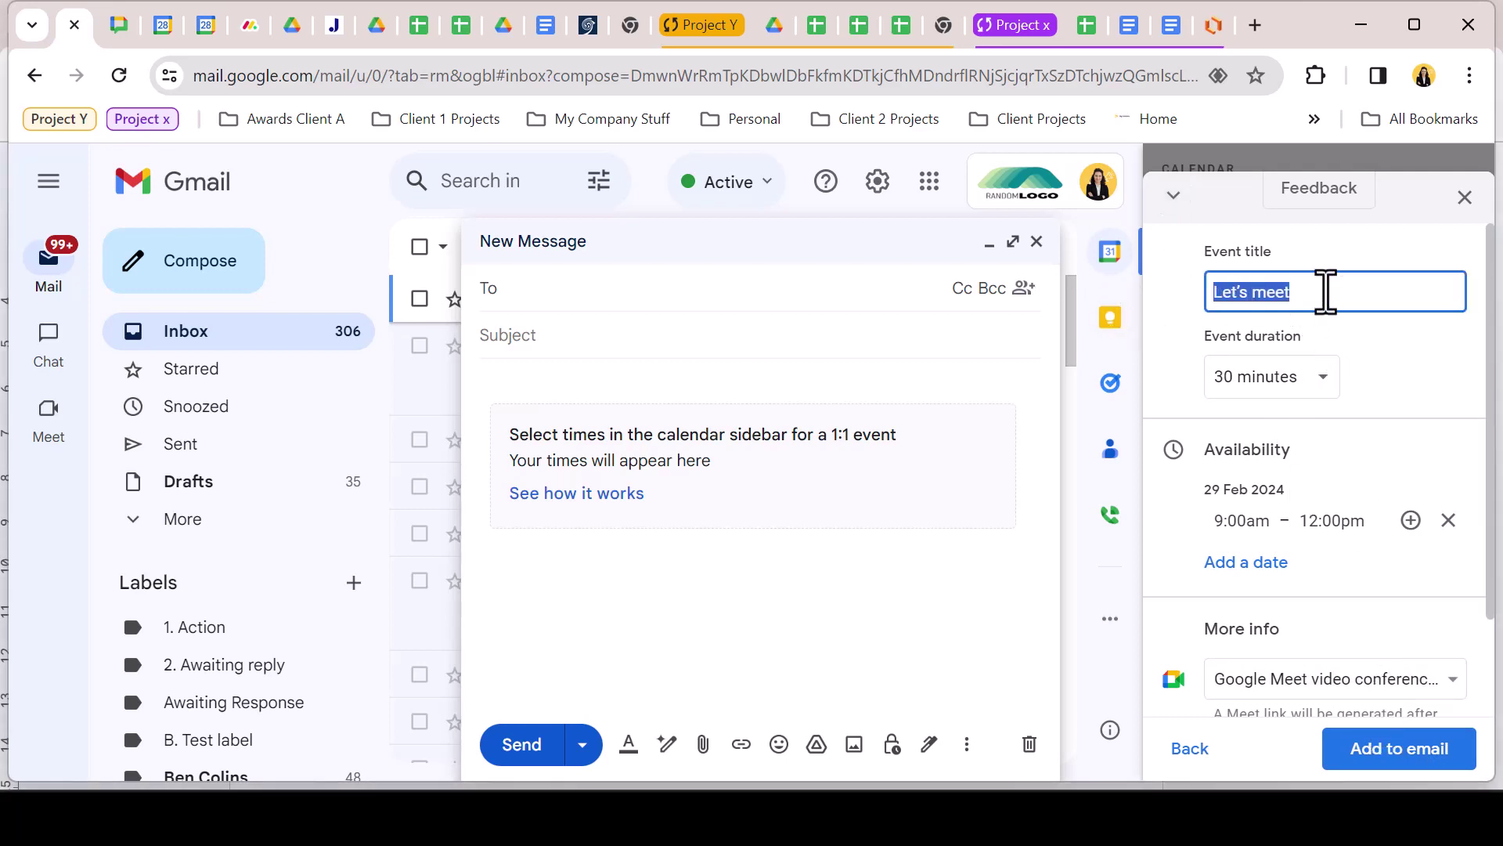
pyautogui.write('M')
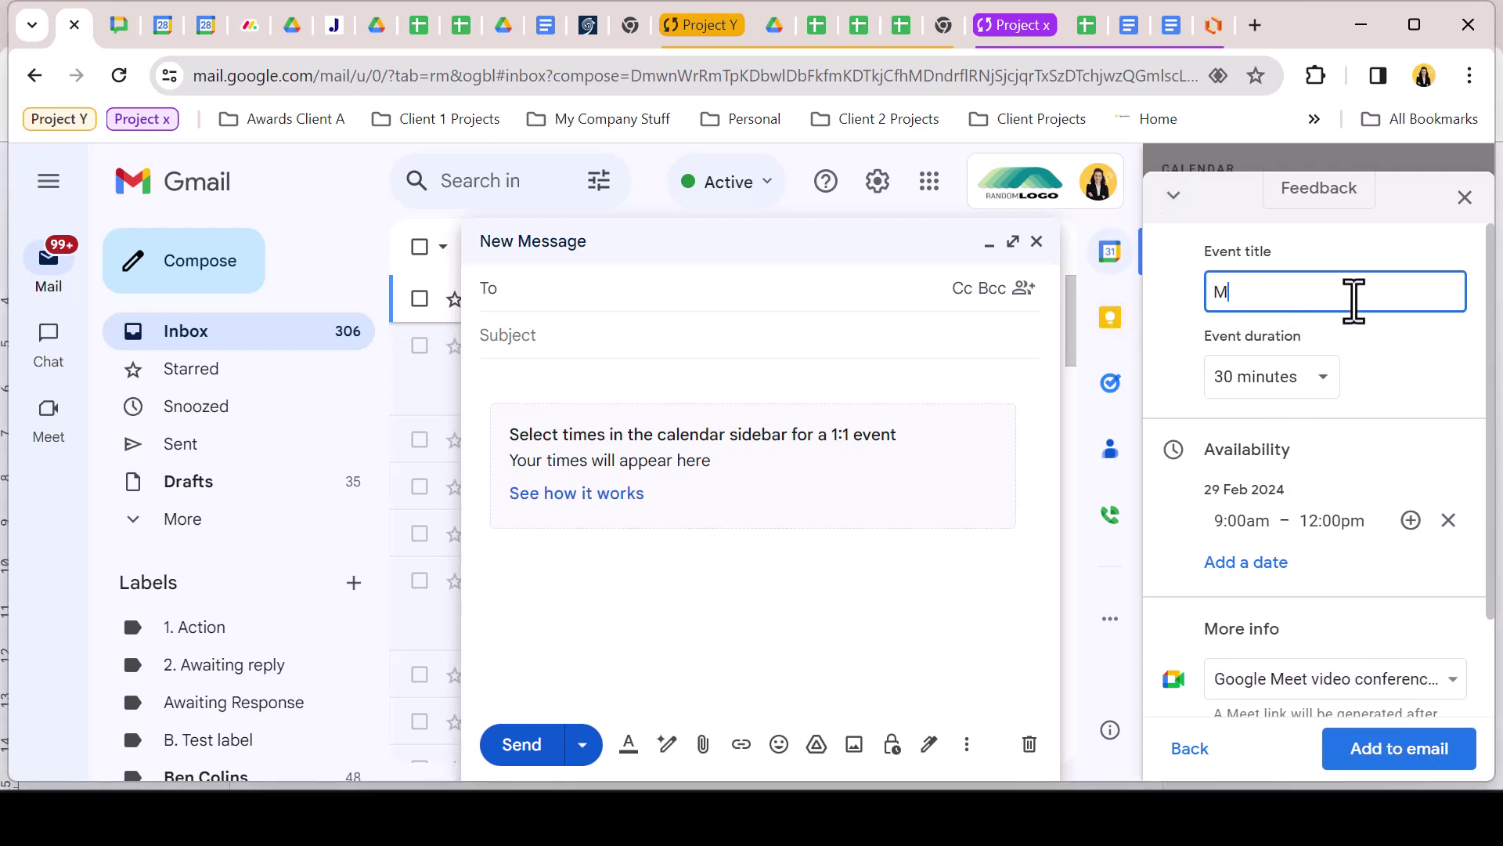
pyautogui.write('eet with Noelle')
pyautogui.scroll(-2, 1469, 420)
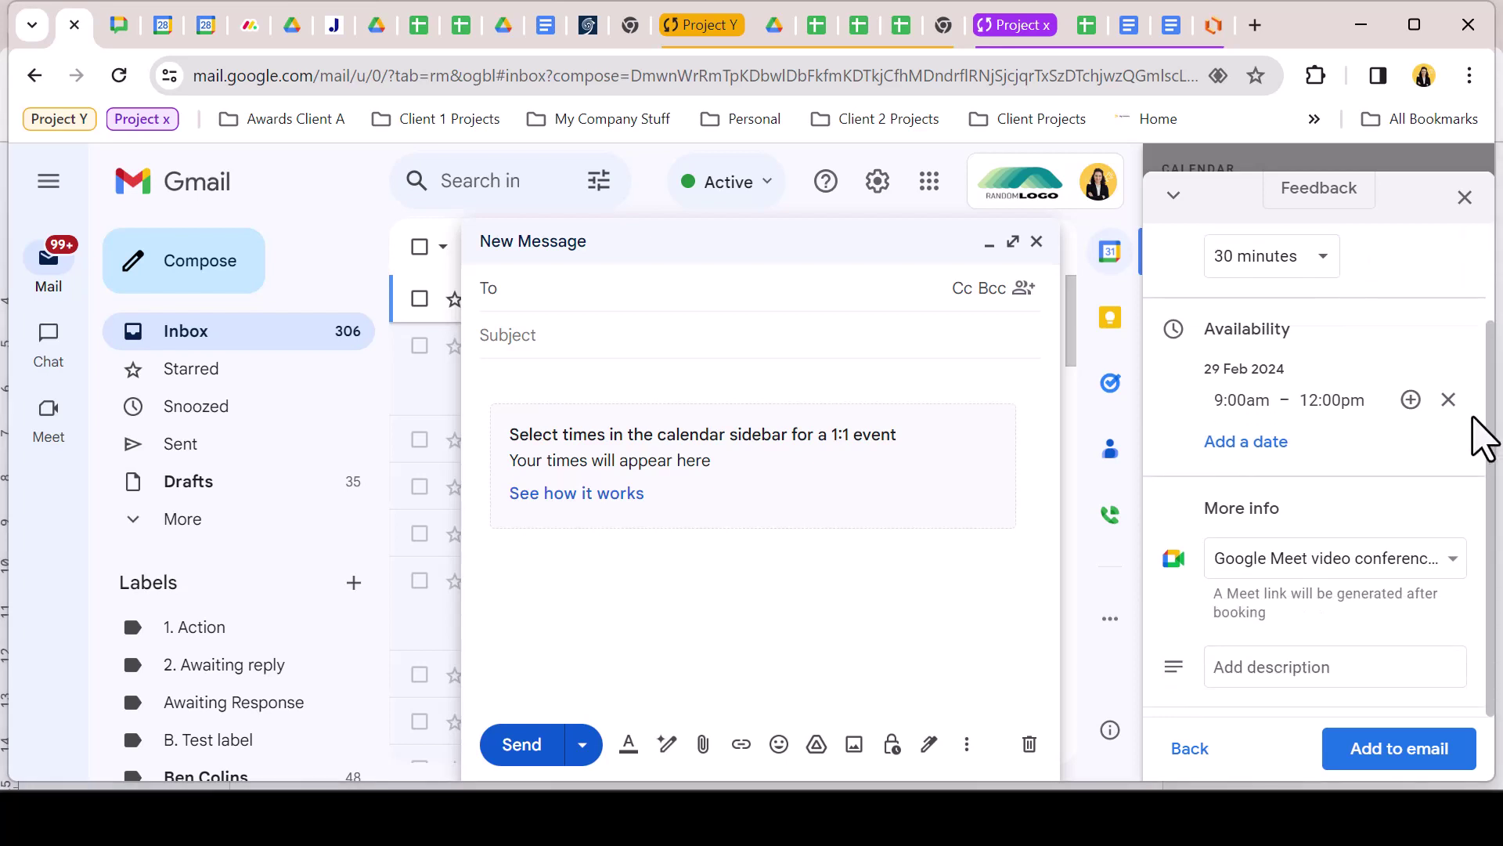
pyautogui.click(1398, 751)
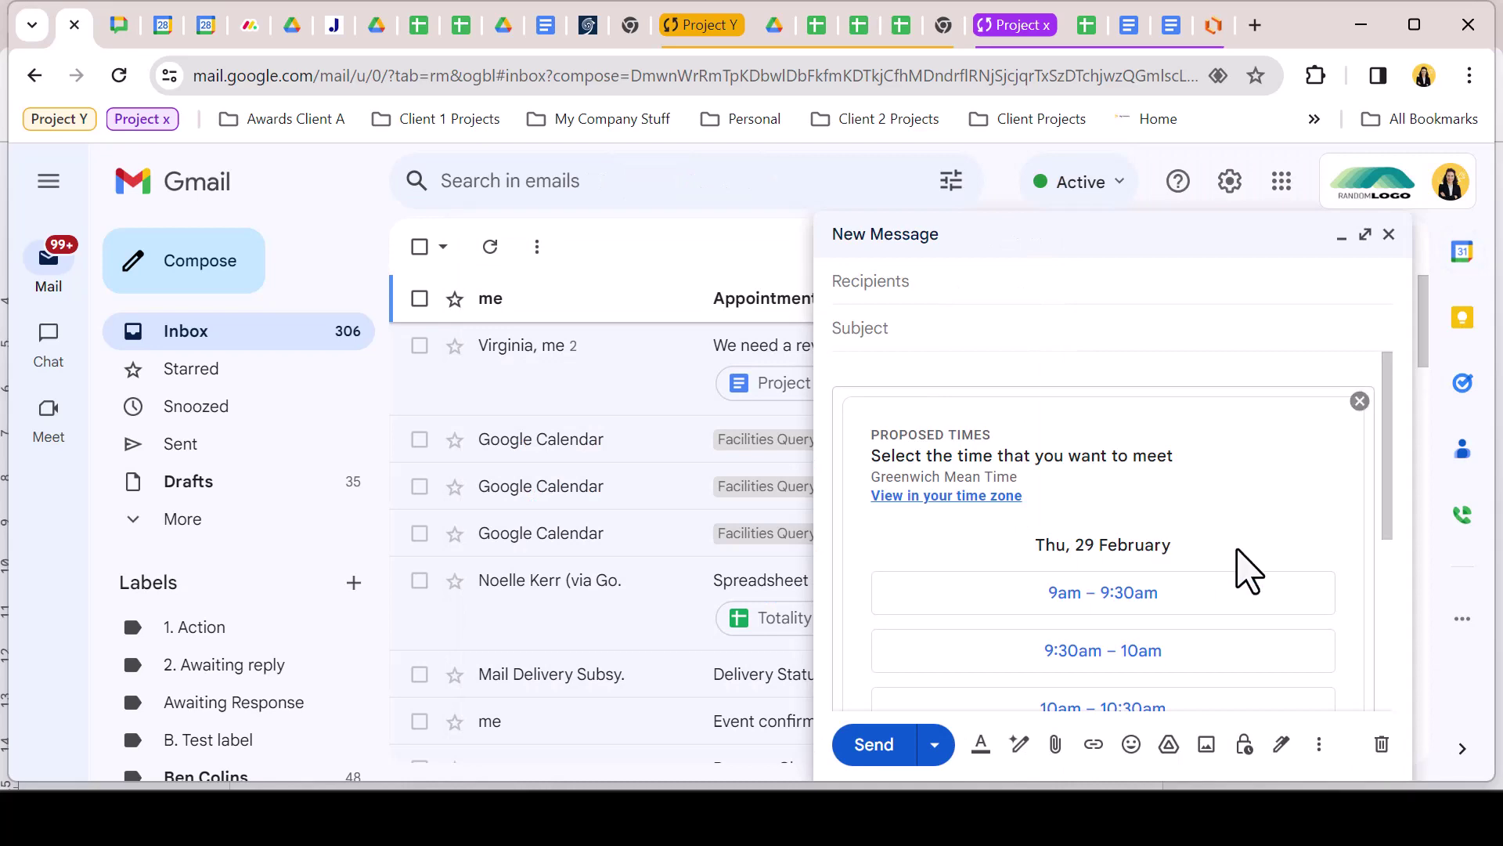
pyautogui.scroll(-4, 1244, 572)
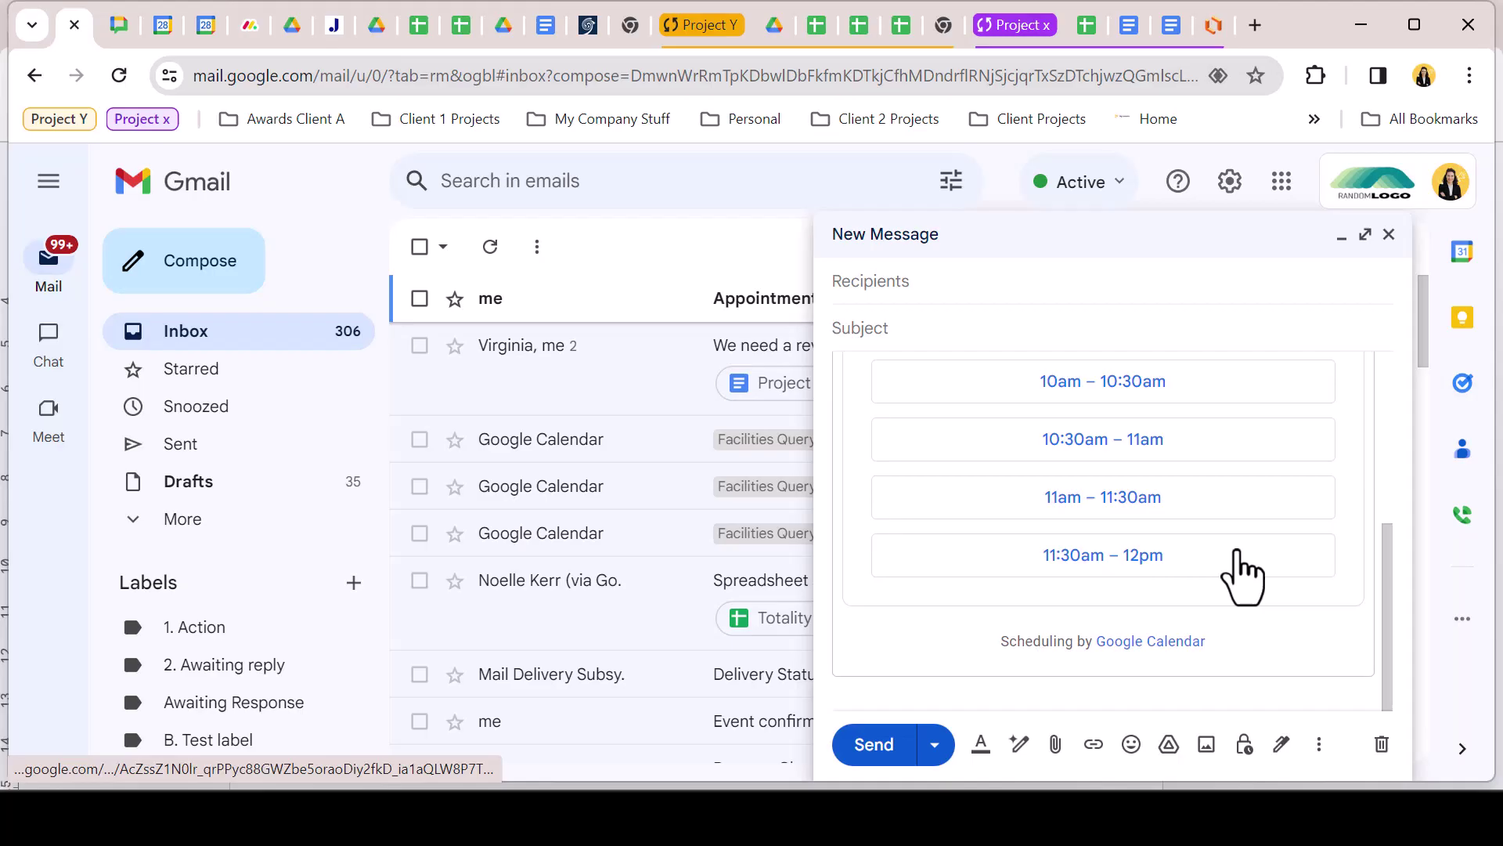
pyautogui.scroll(4, 1245, 572)
# - Add the colleague as recipient and set the subject 'Lets get a meeting set up'
pyautogui.click(939, 286)
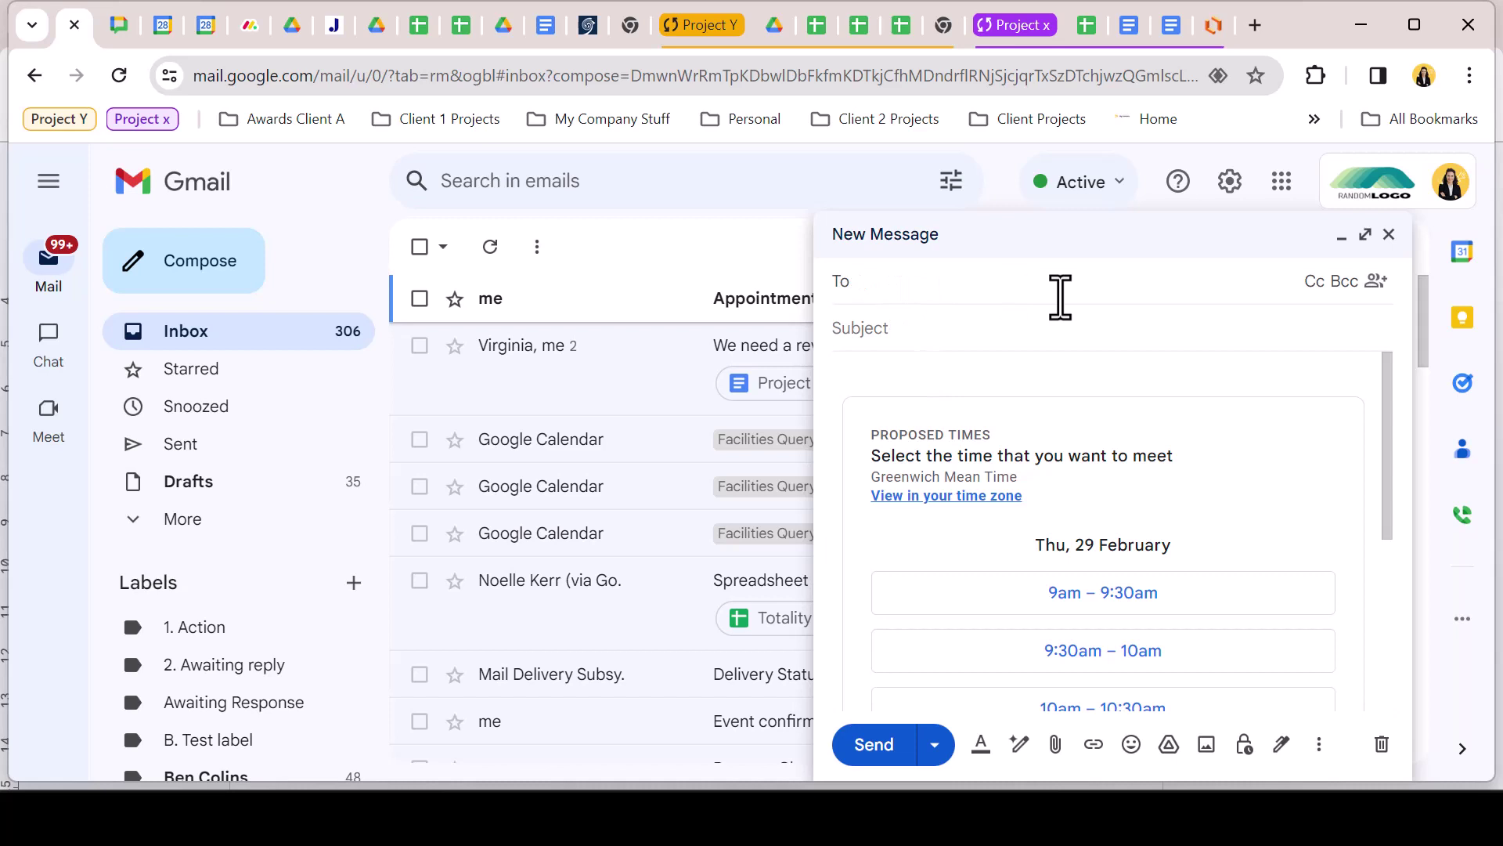
pyautogui.hotkey('ctrl', 'v')
pyautogui.click(904, 344)
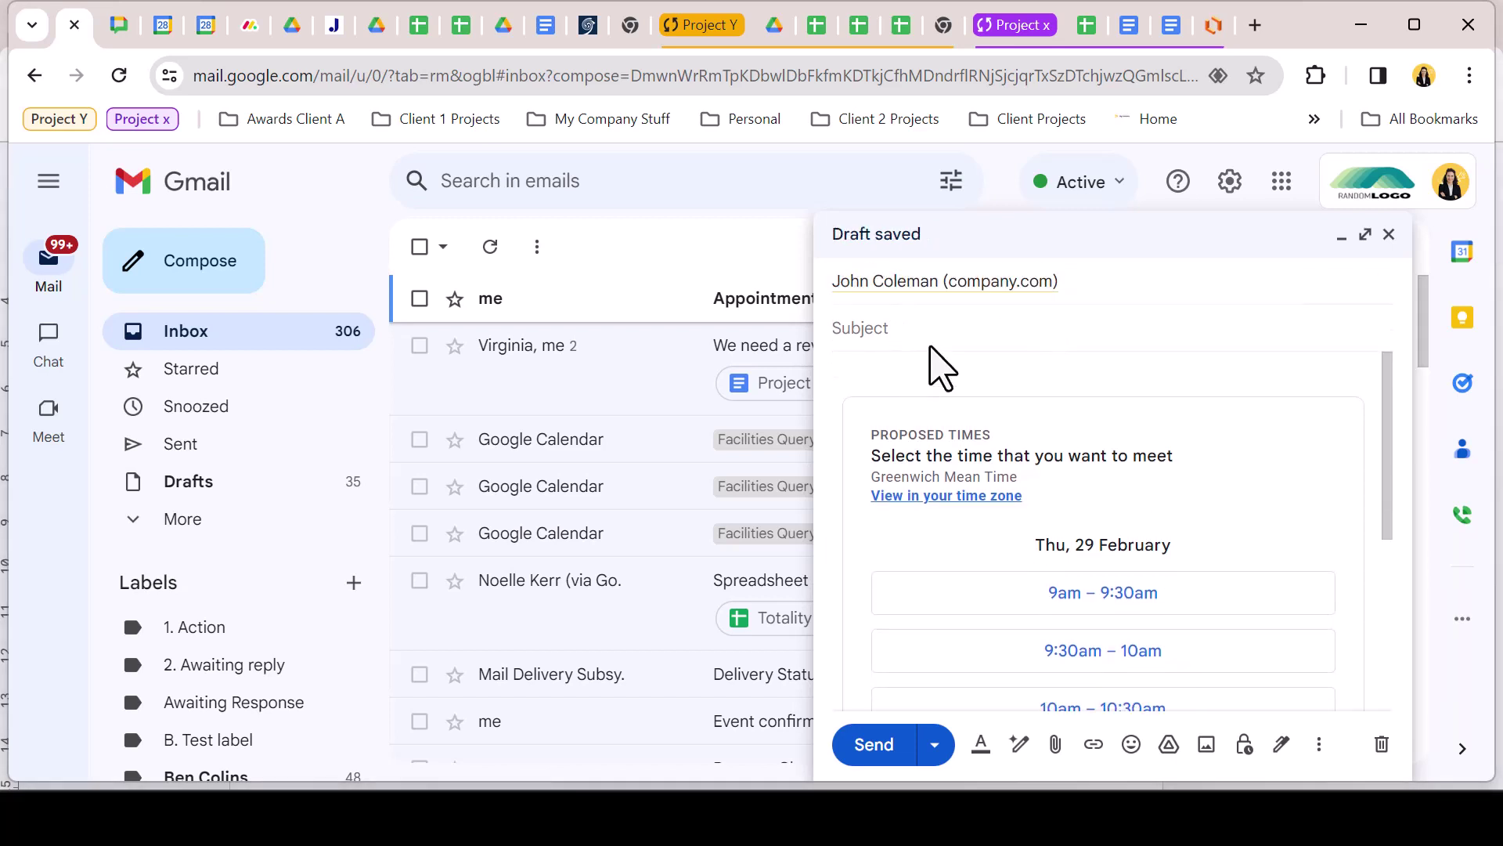
pyautogui.write('L')
pyautogui.press('BackSpace')
pyautogui.write('Lets get')
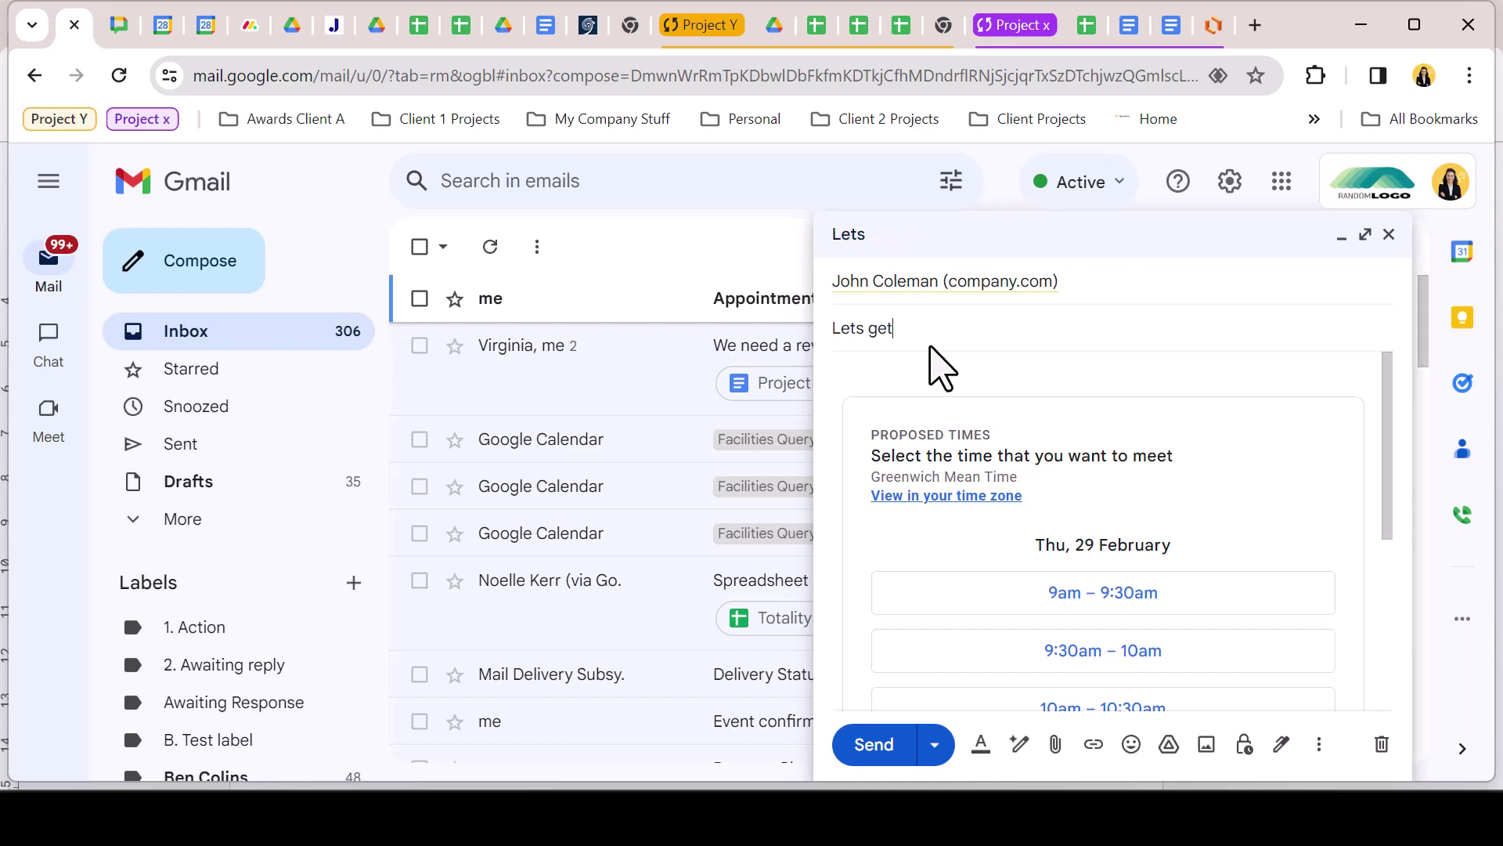
pyautogui.write(' a meeting set up')
# - Start the body with a greeting to the recipient and a line beginning 'Lets get tog'
pyautogui.press('Tab')
pyautogui.write('Hey John')
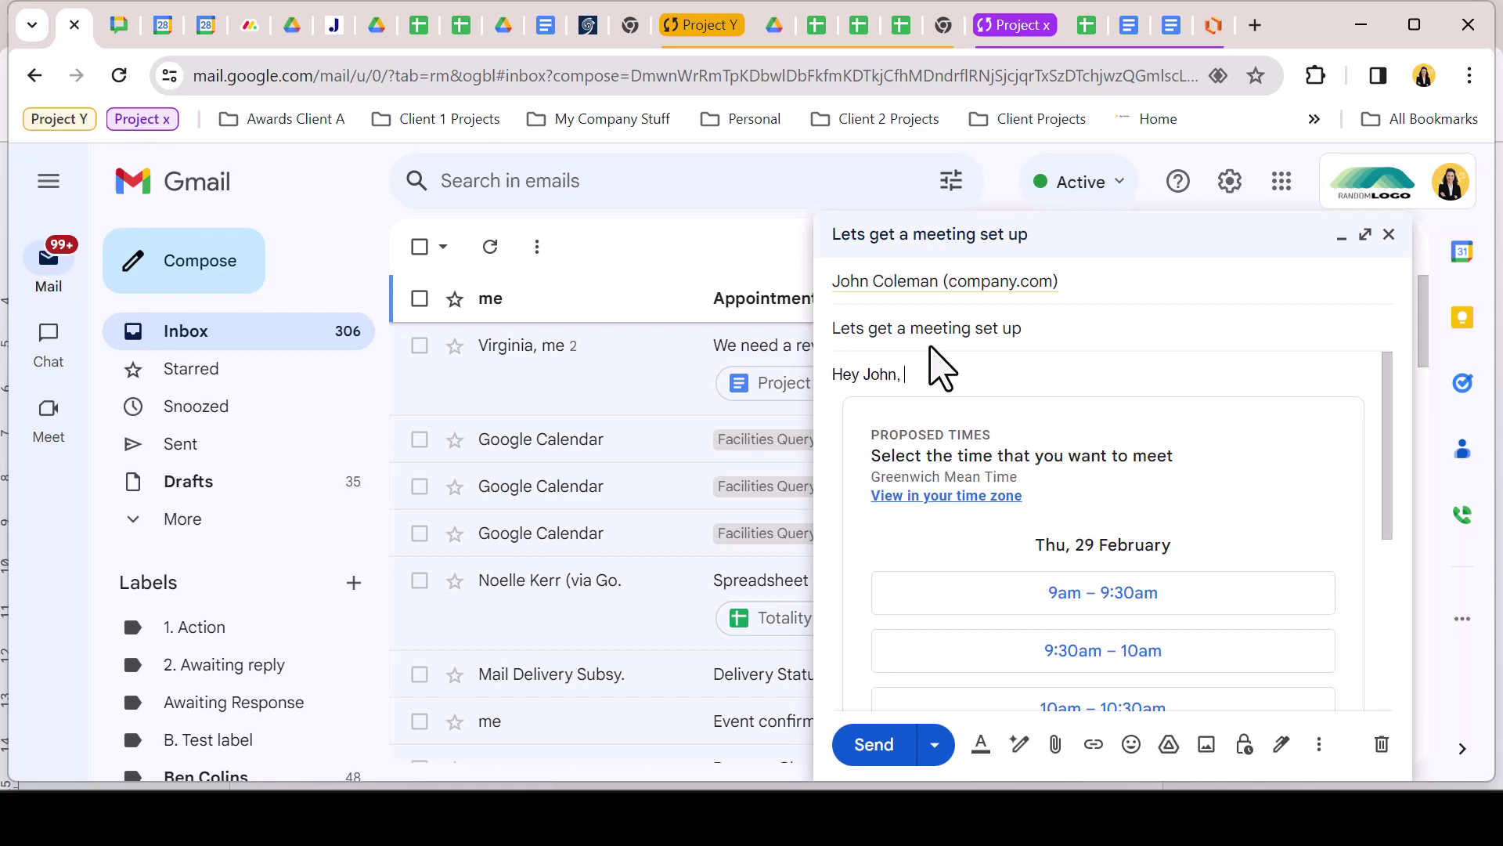
pyautogui.write(',')
pyautogui.press('Return')
pyautogui.press('Return')
pyautogui.write('Lets get tog')
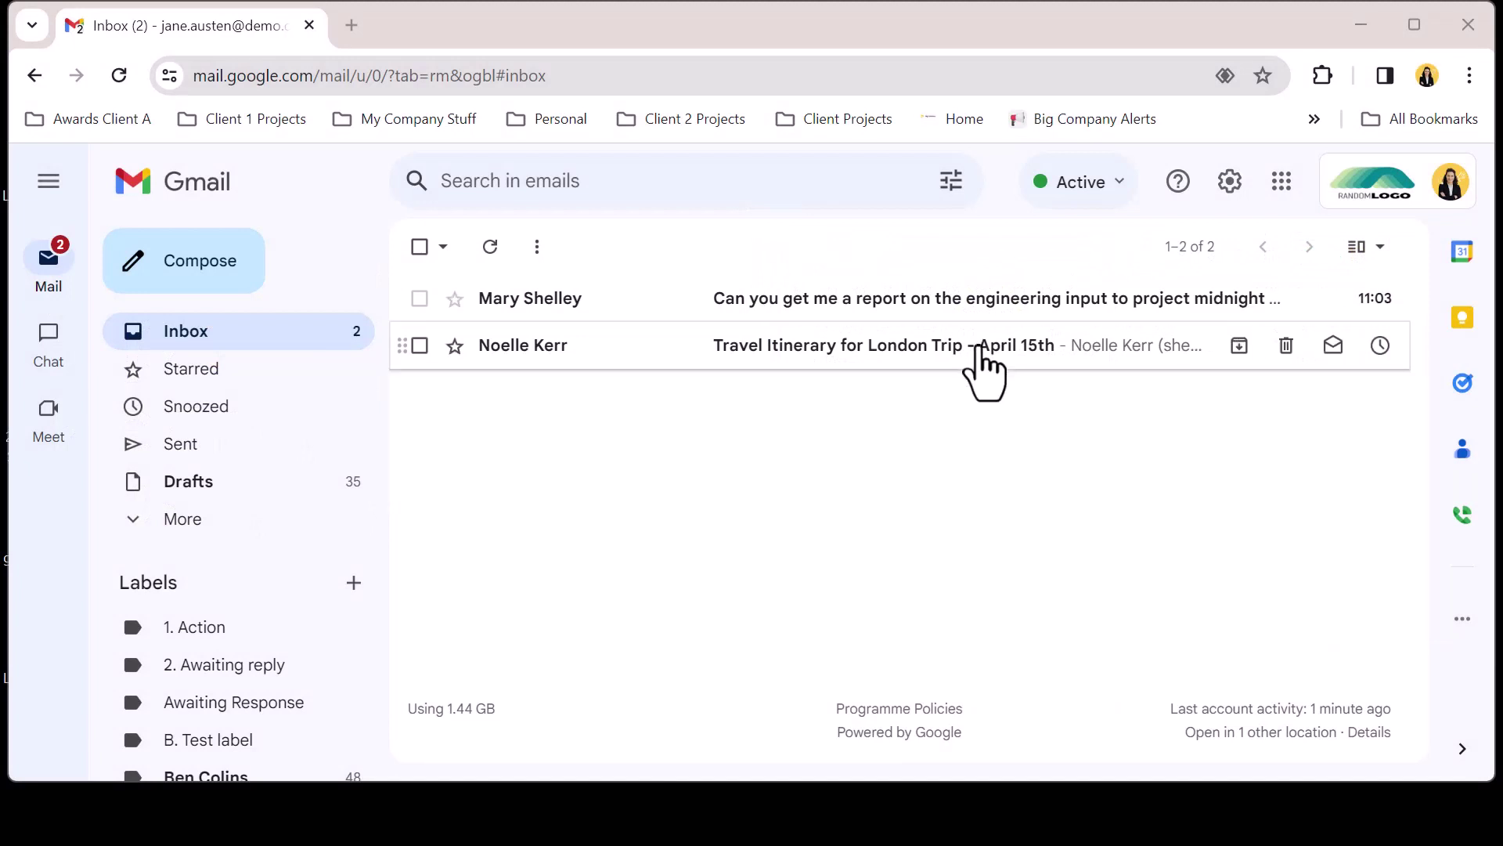
# - Snooze the London trip itinerary email until 12 March 2024
pyautogui.click(1380, 346)
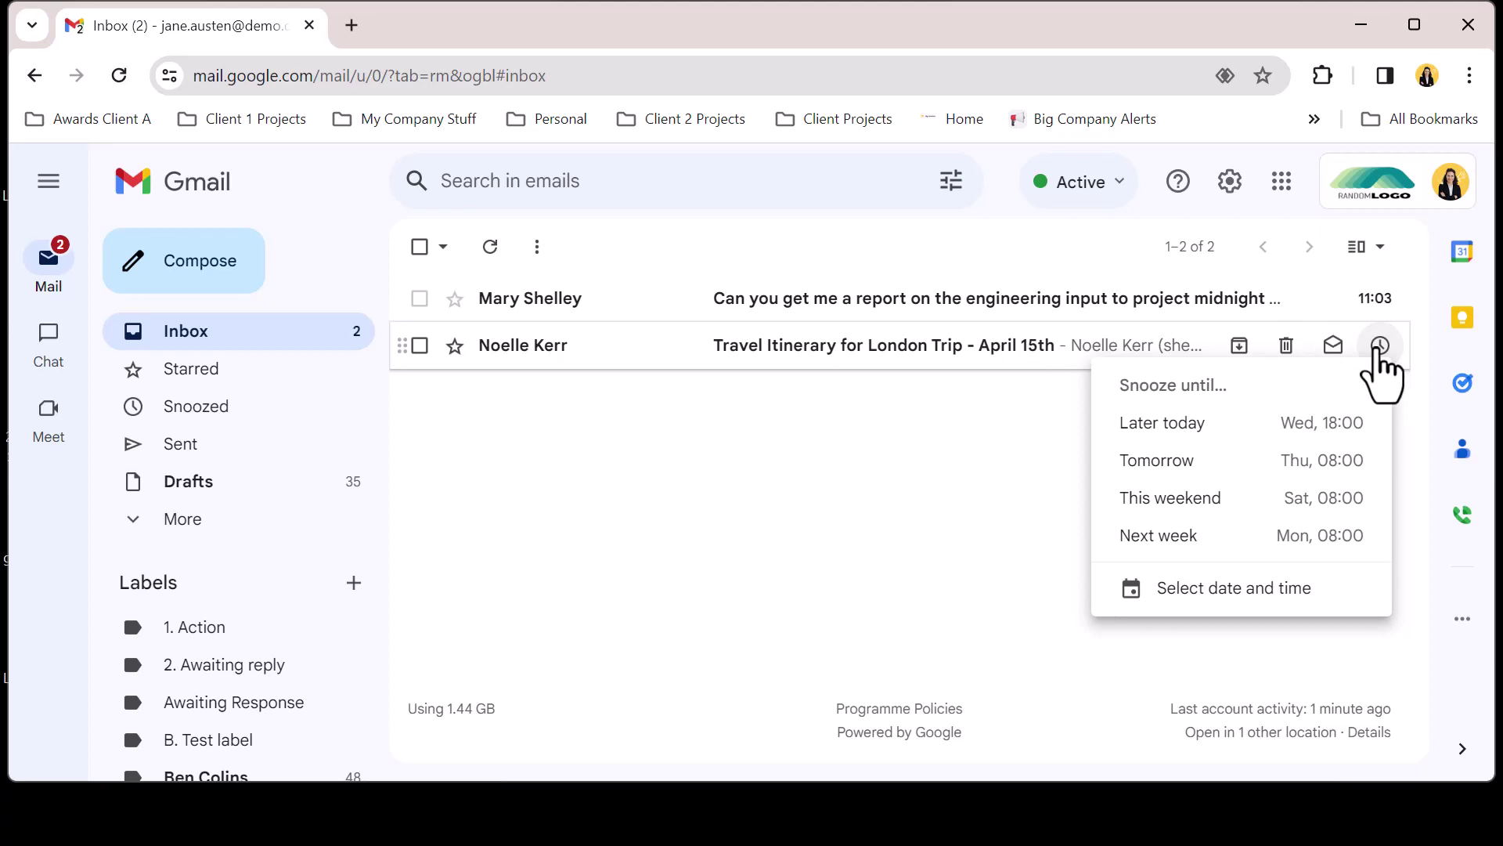
pyautogui.click(1296, 618)
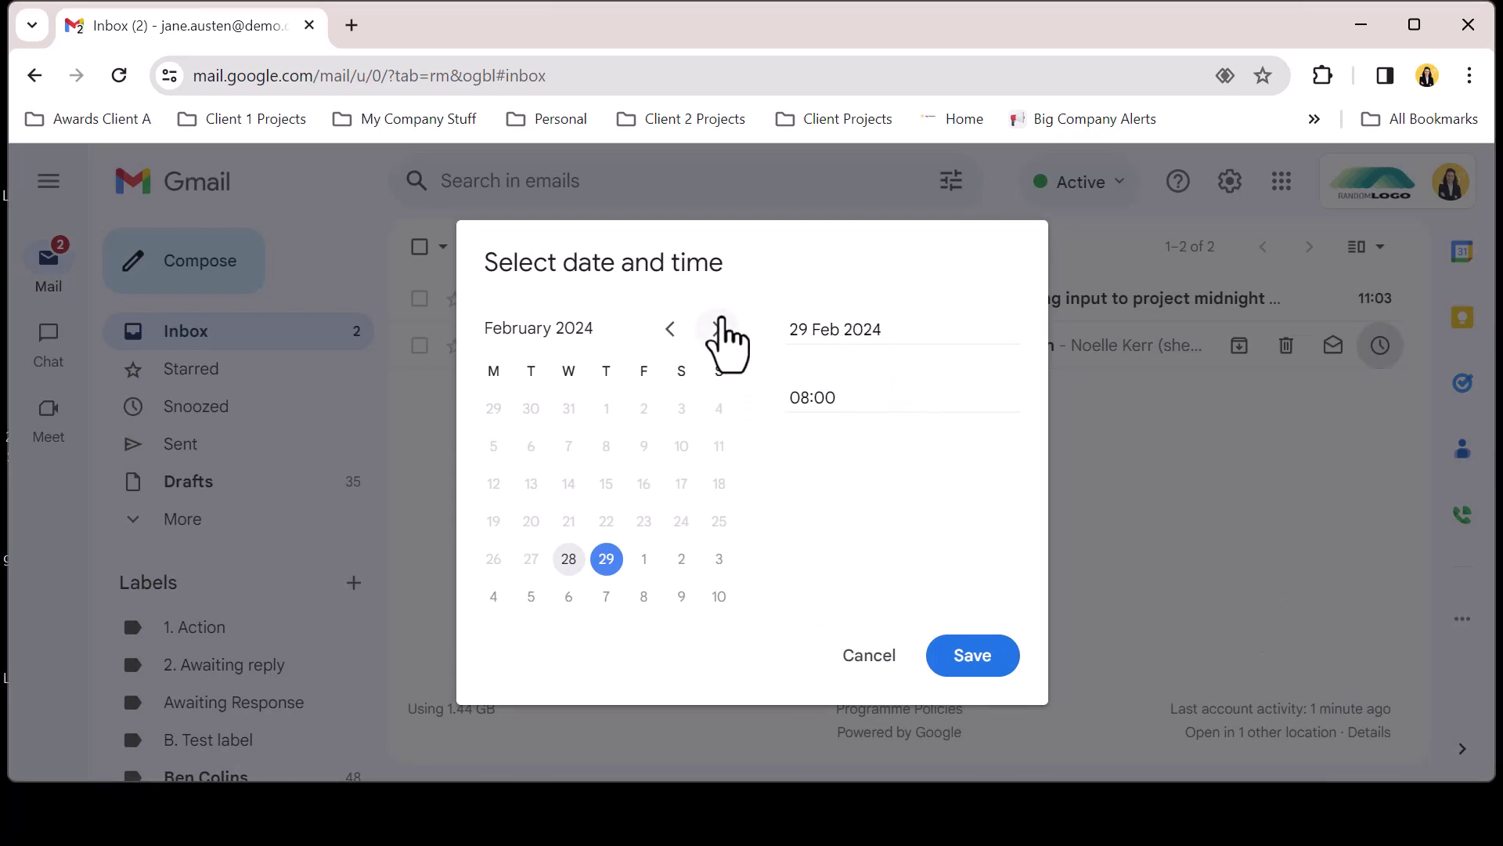
pyautogui.click(717, 329)
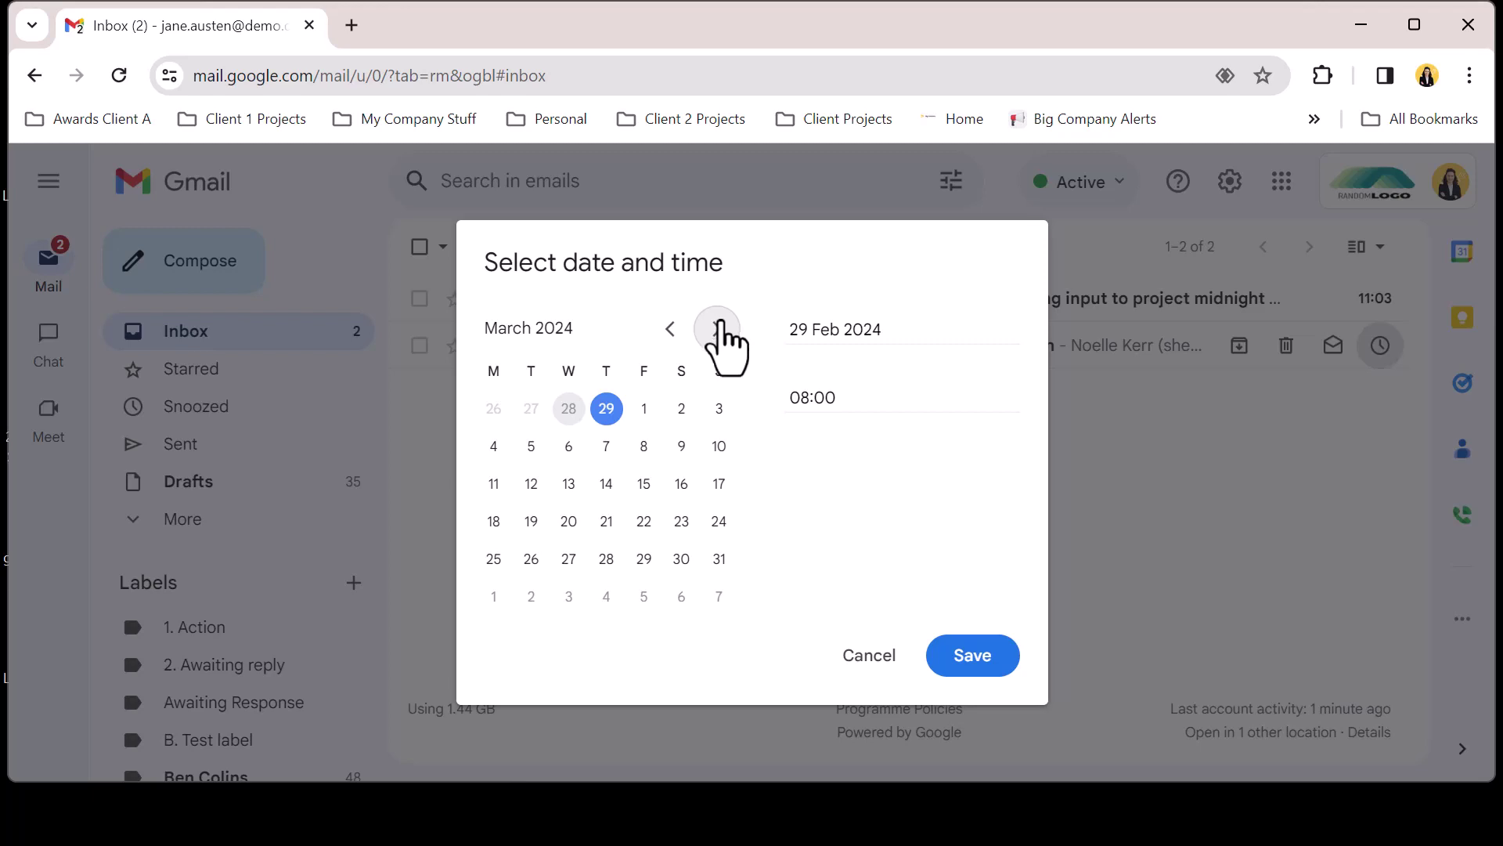
pyautogui.click(531, 484)
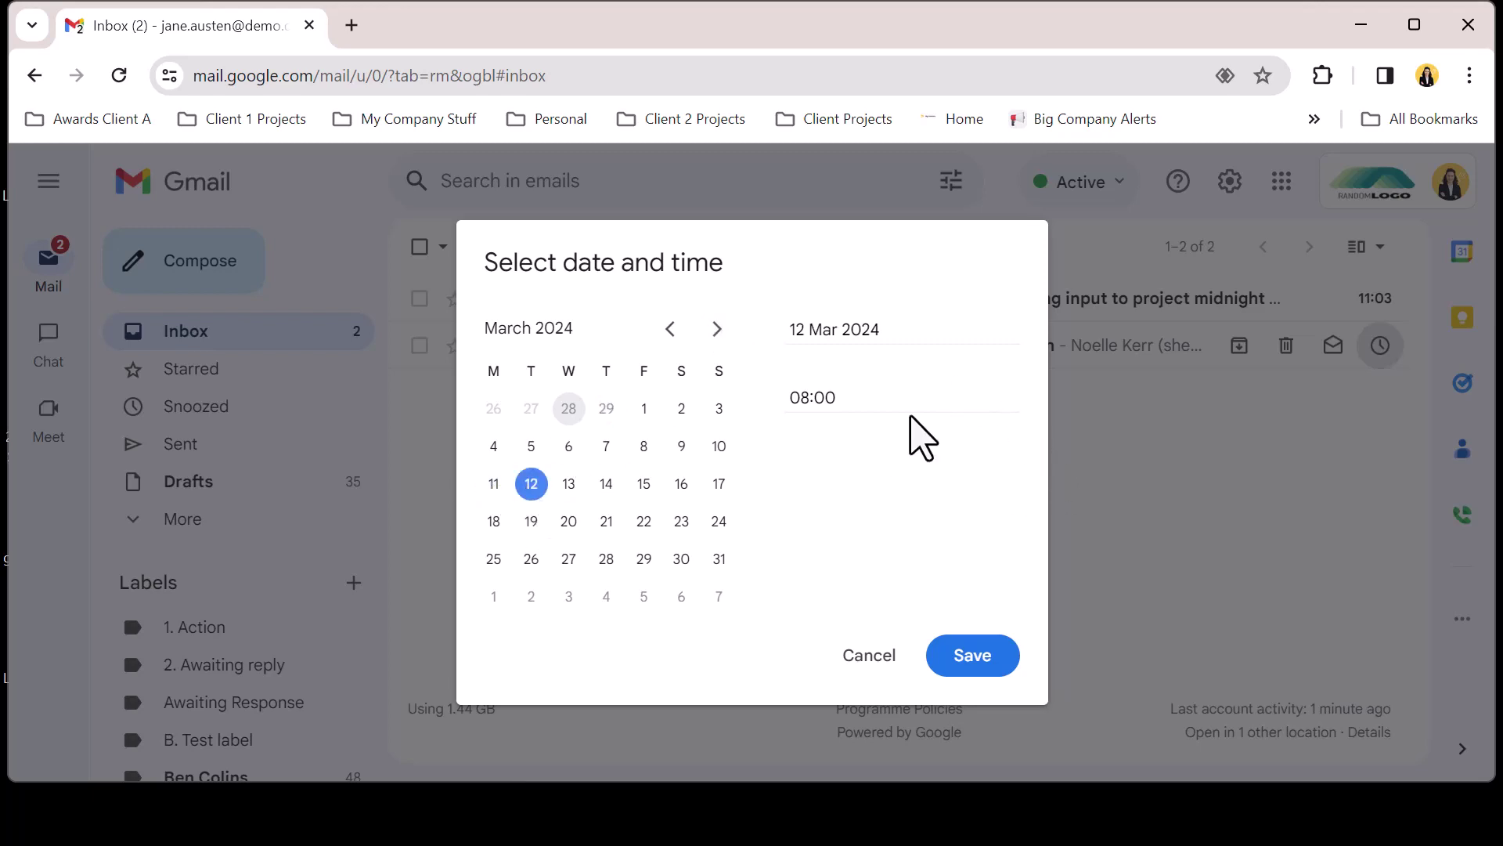
pyautogui.click(970, 653)
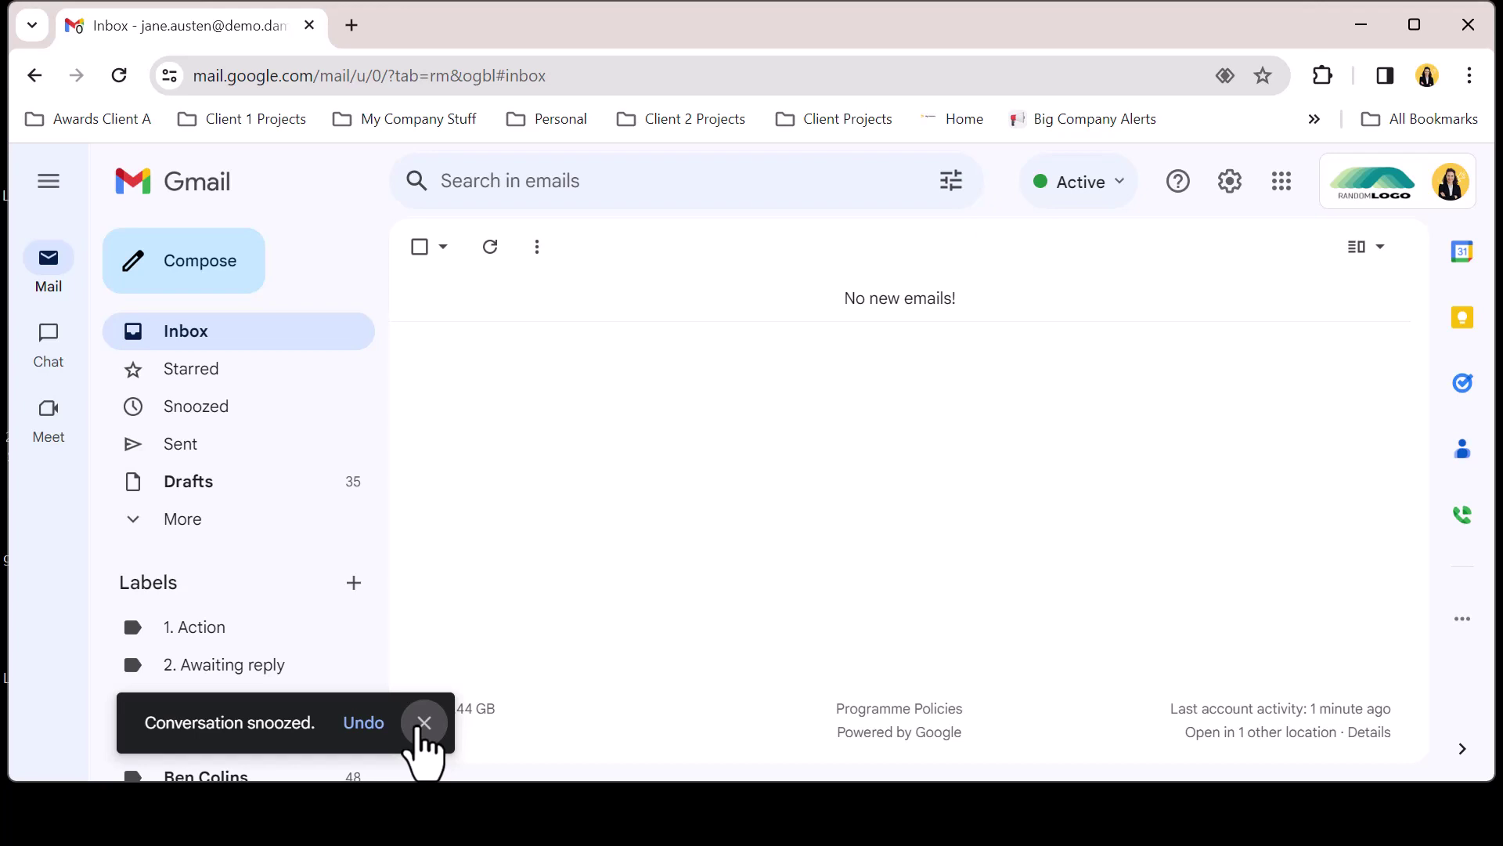
pyautogui.click(424, 722)
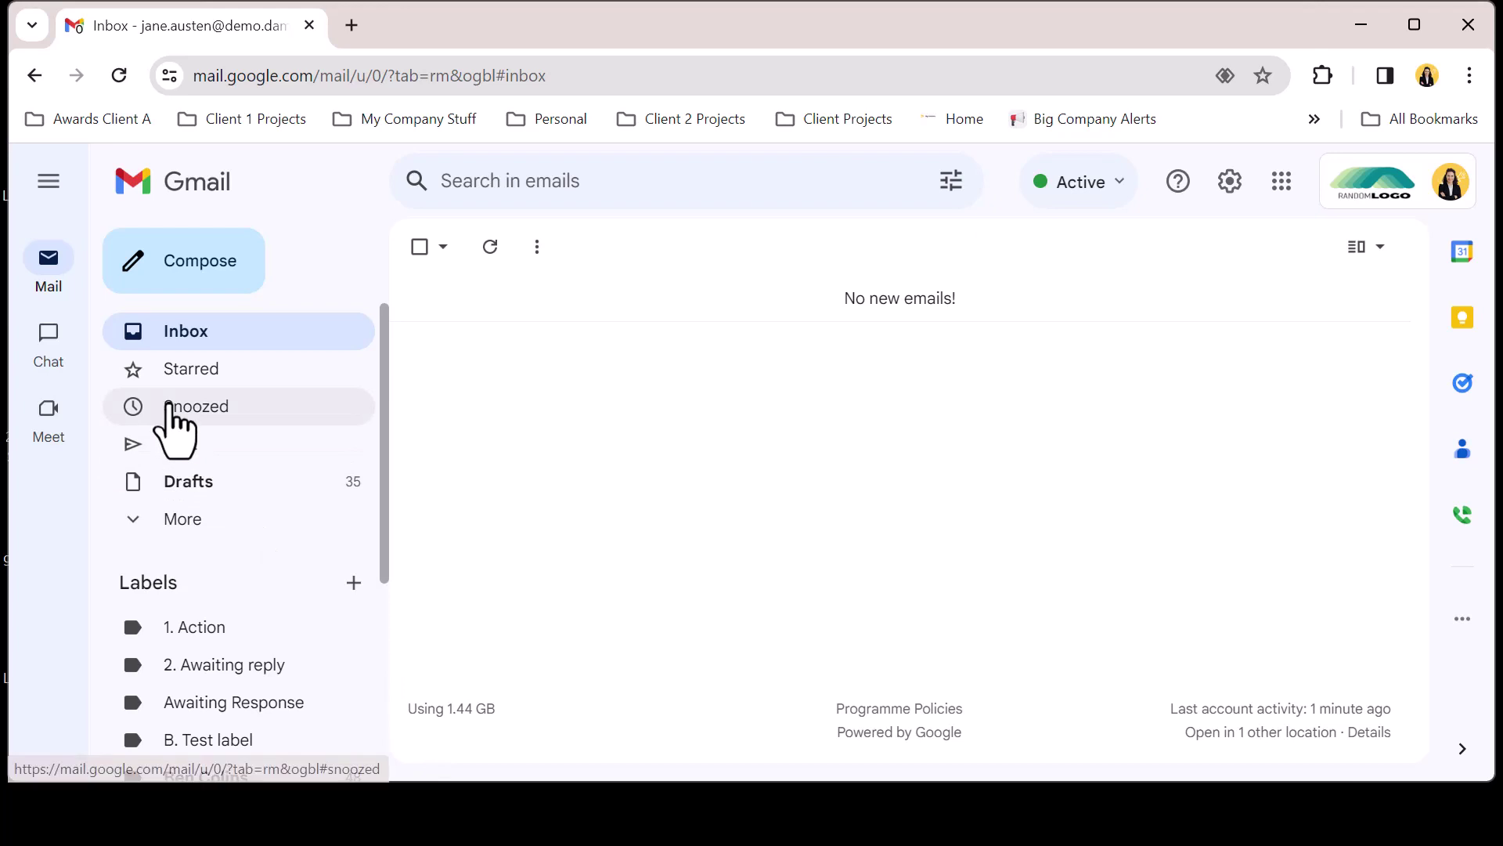
# - Unsnooze the engineering report email from Snoozed and return to the inbox
pyautogui.click(167, 405)
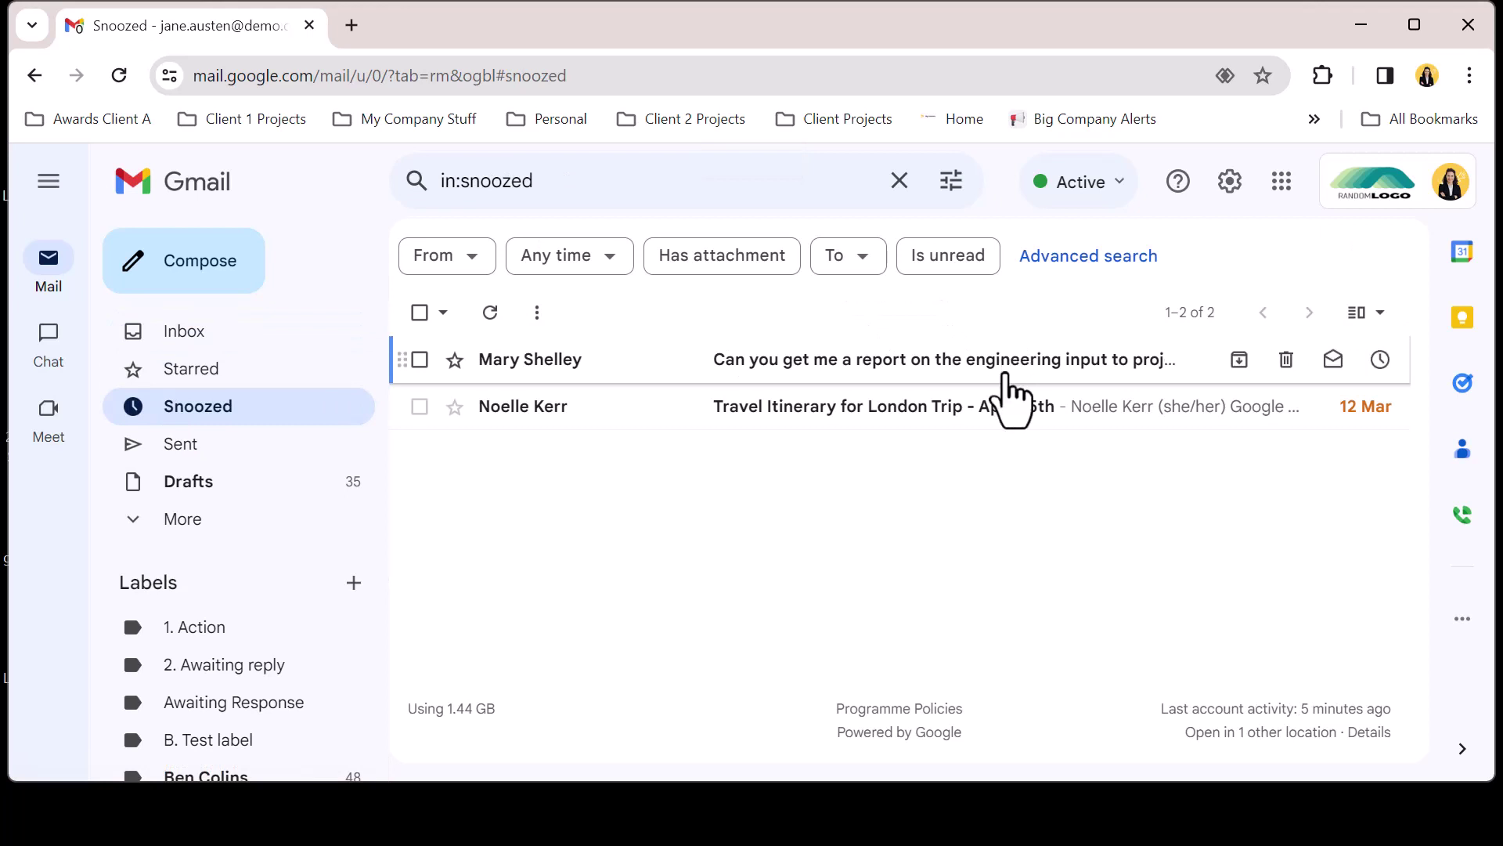
pyautogui.click(1379, 360)
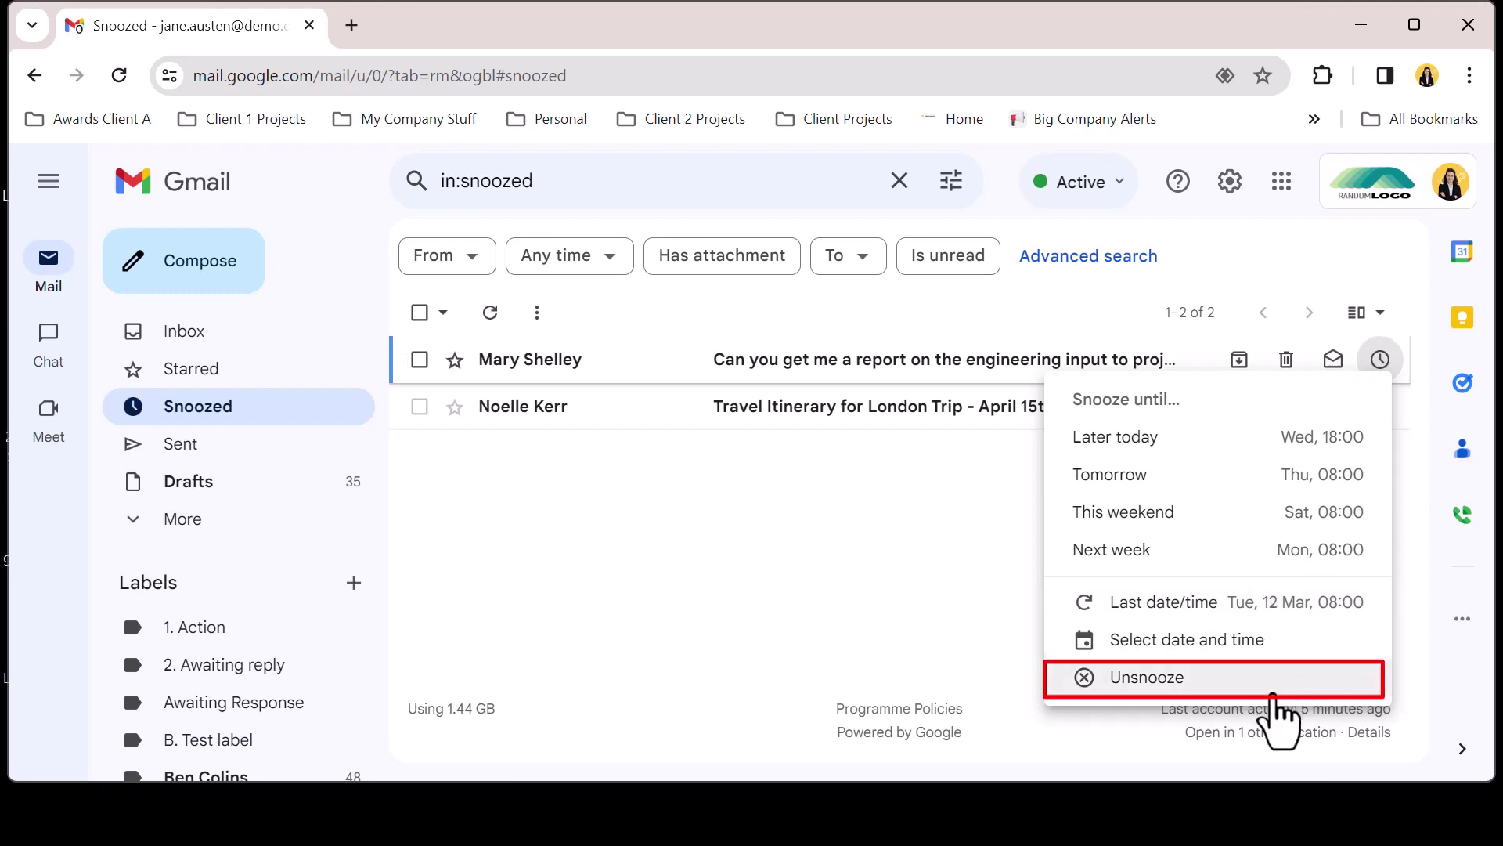
pyautogui.click(1272, 689)
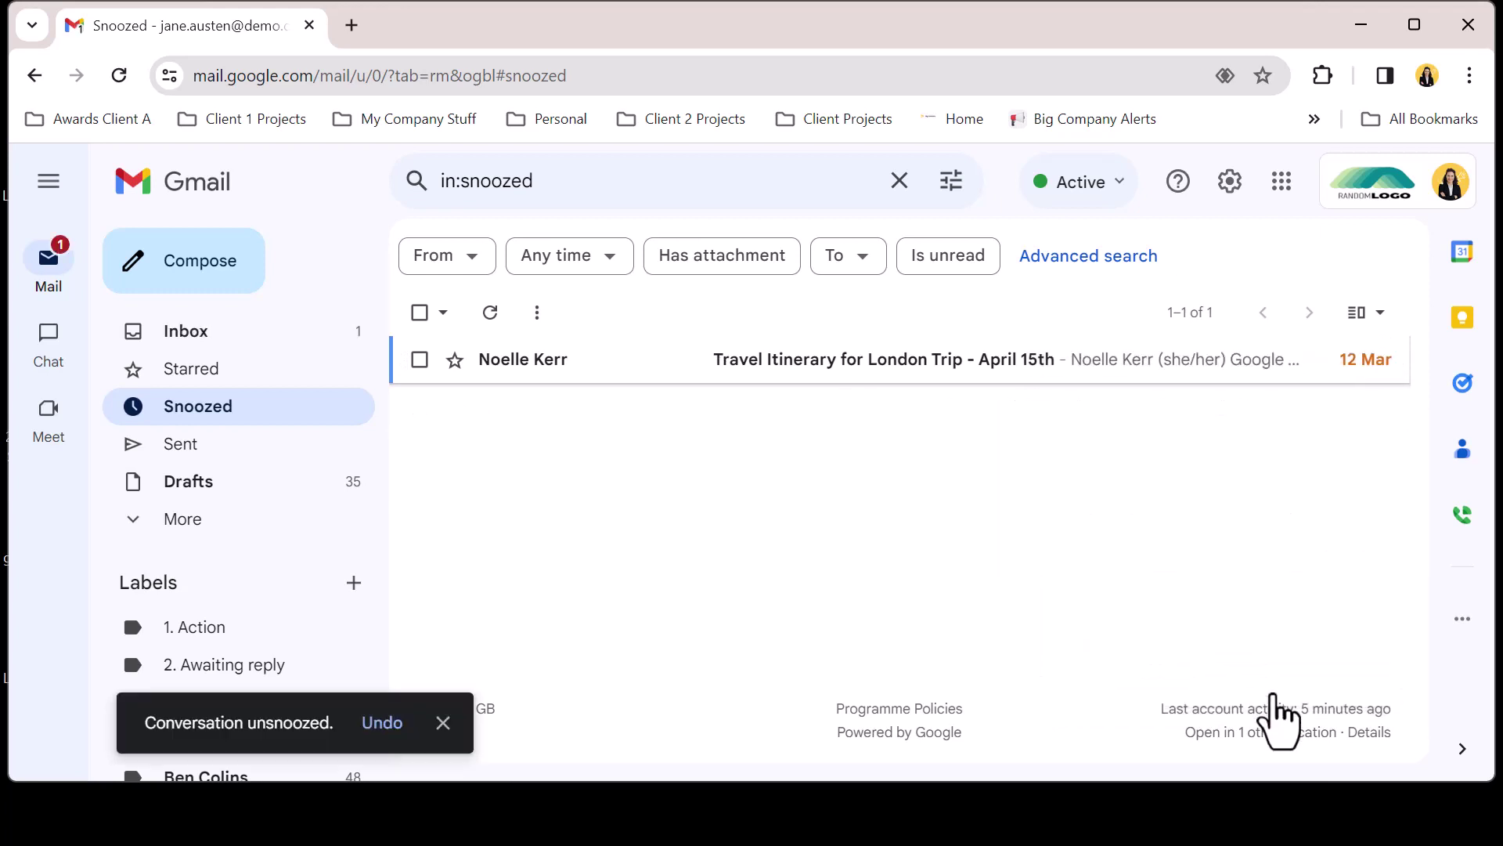
pyautogui.click(151, 333)
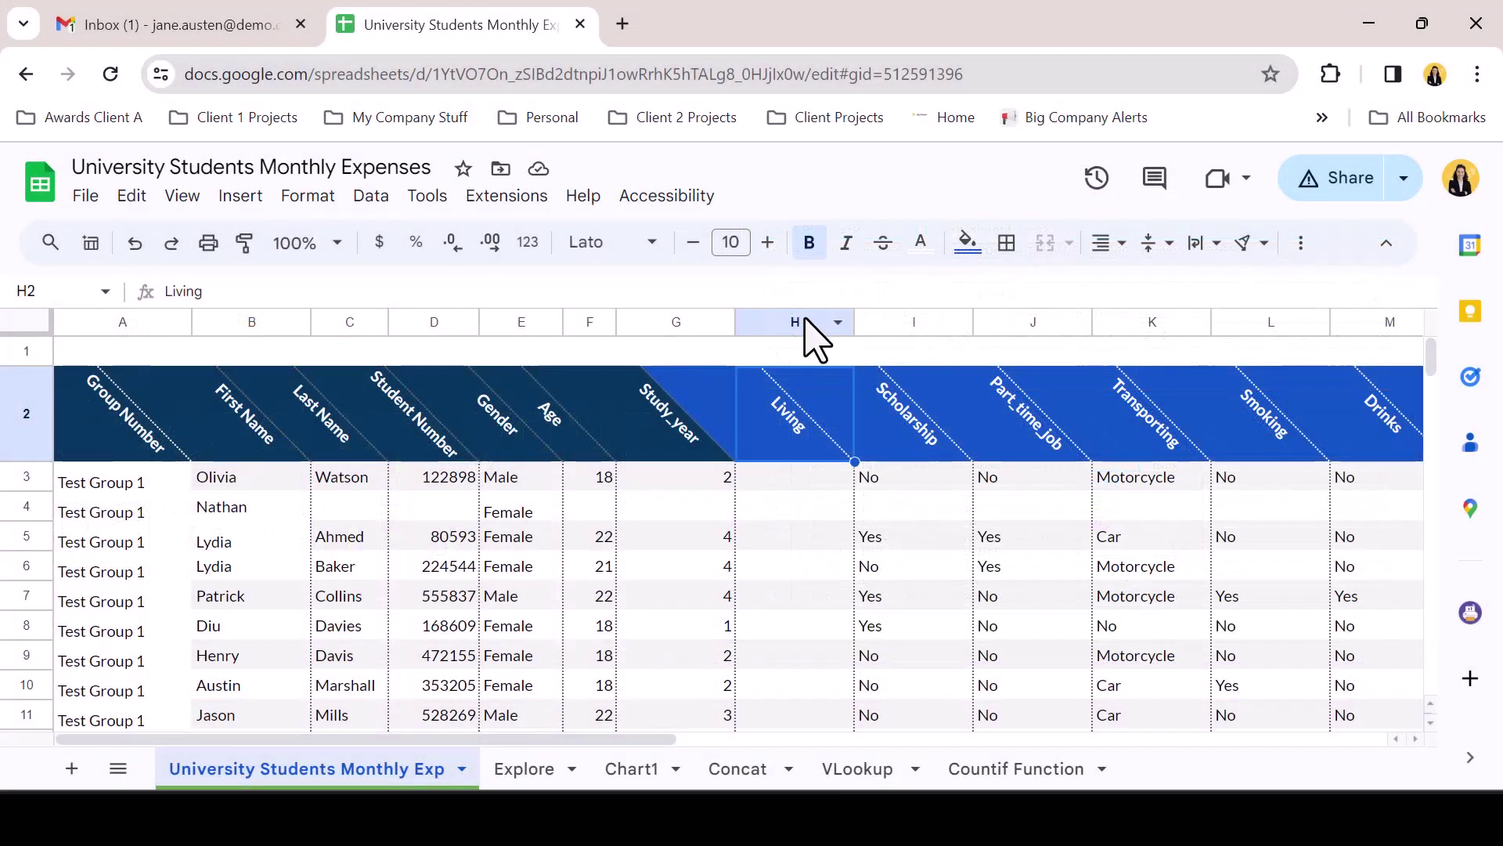
# - Enter 'Hostel' in cell H3 of the Living column
pyautogui.click(796, 321)
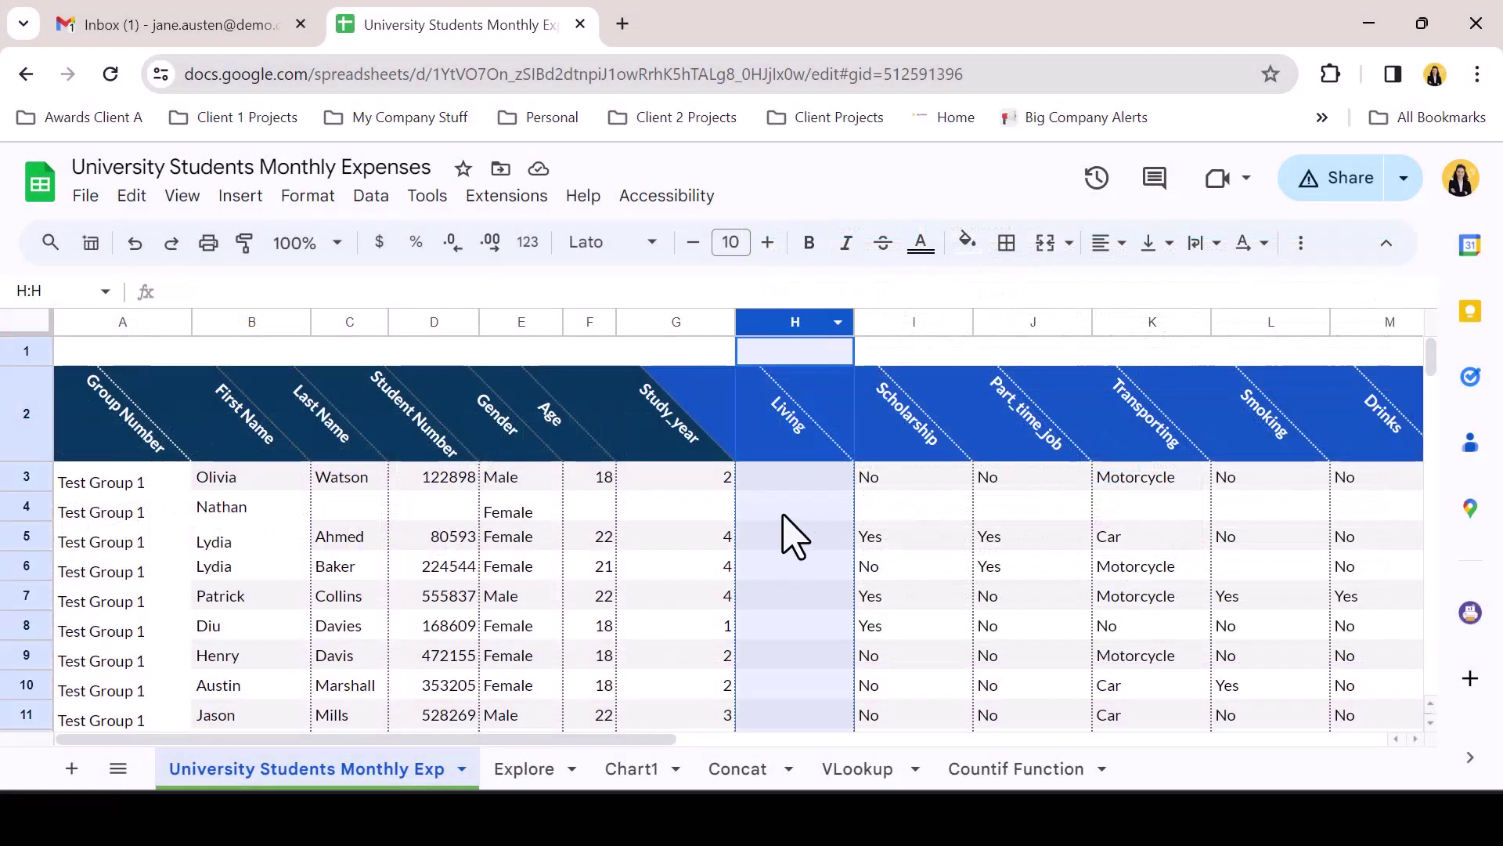
pyautogui.click(785, 480)
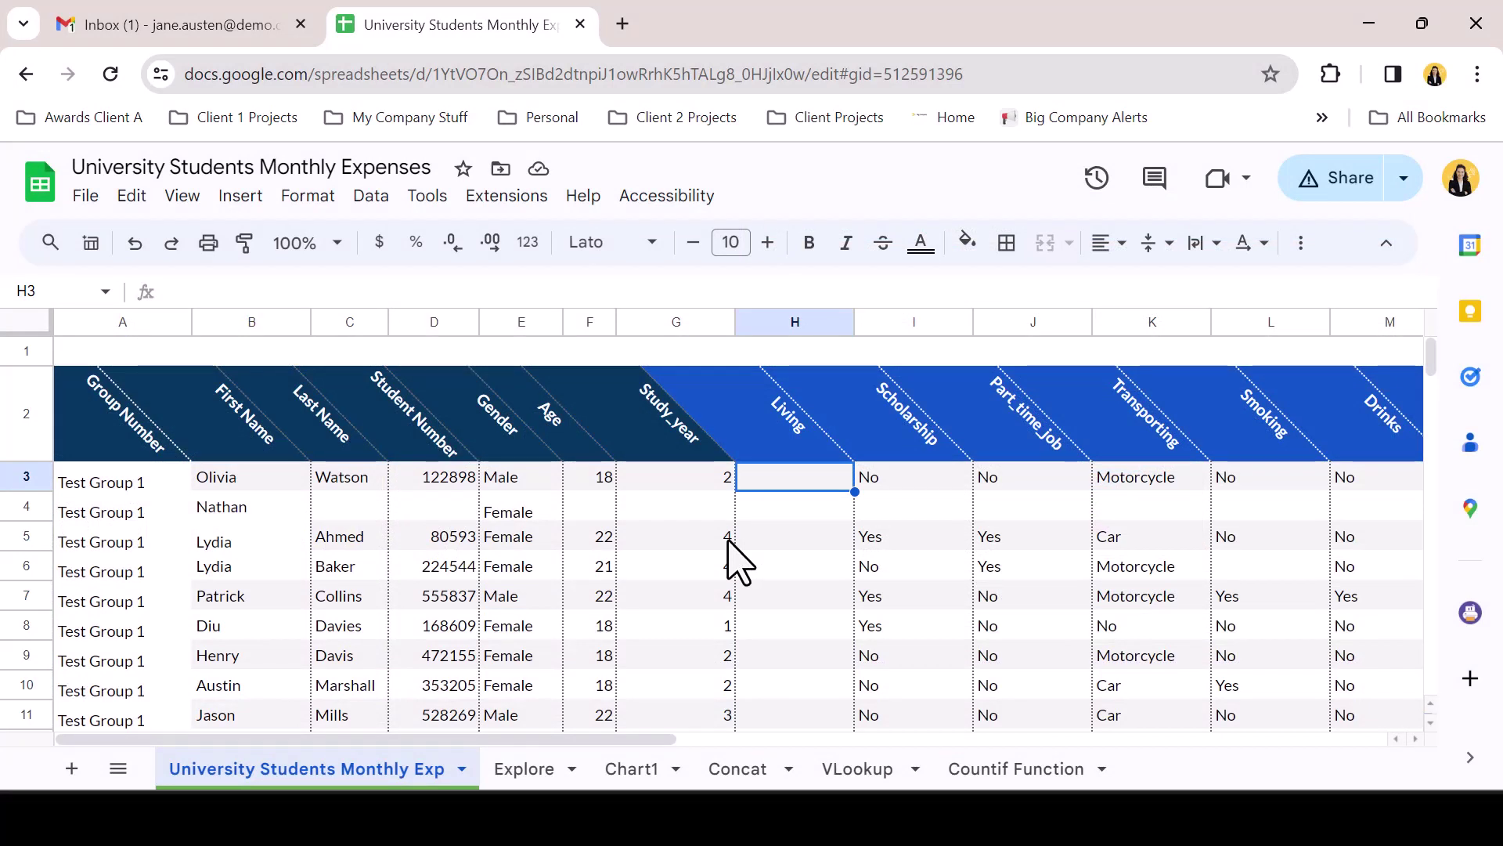
pyautogui.write('Ho')
pyautogui.press('BackSpace')
pyautogui.press('BackSpace')
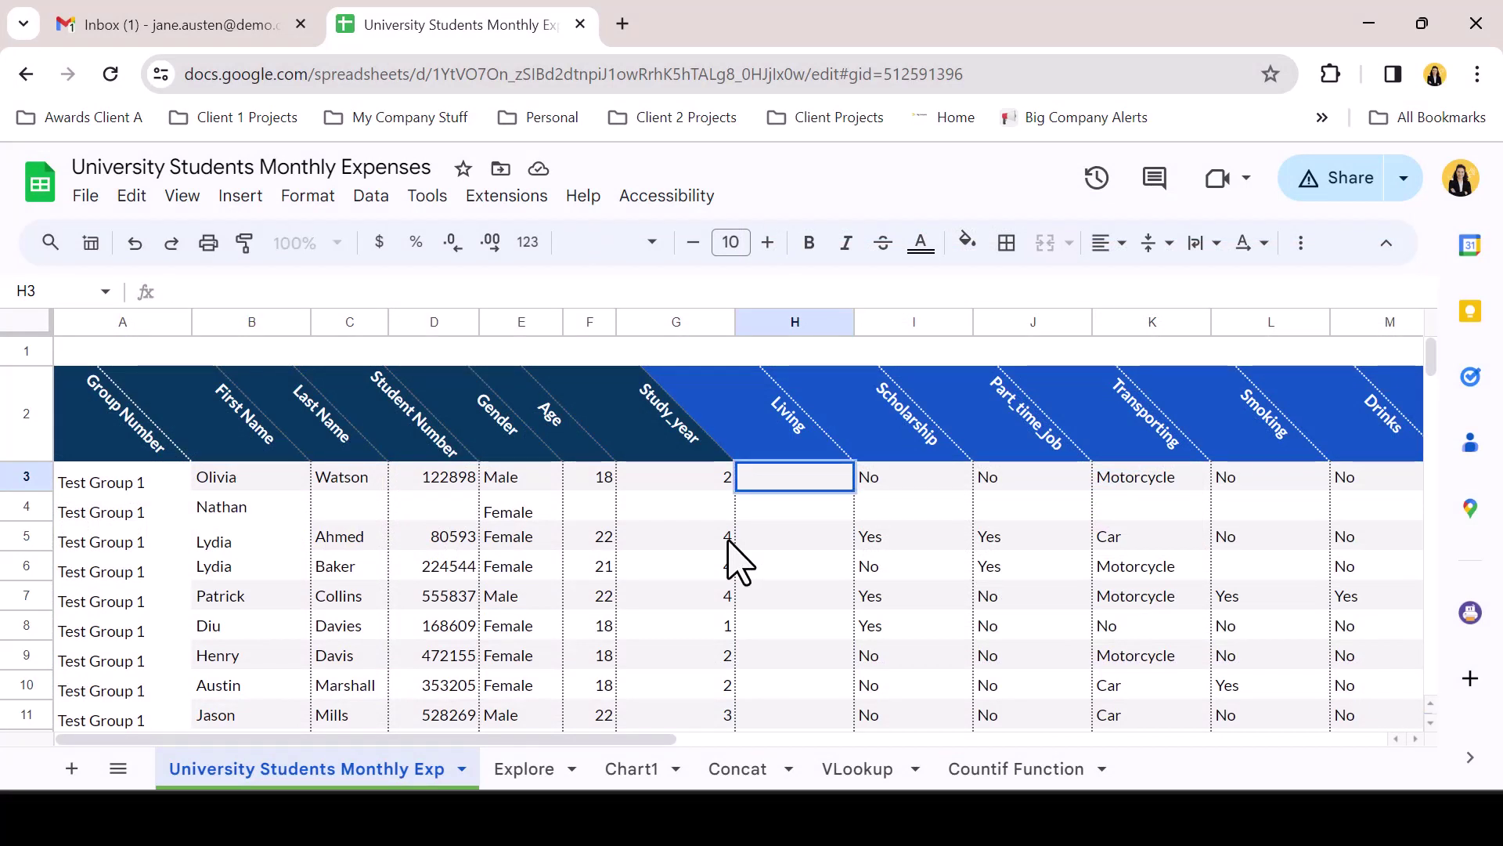
pyautogui.write('Hostel')
pyautogui.press('Return')
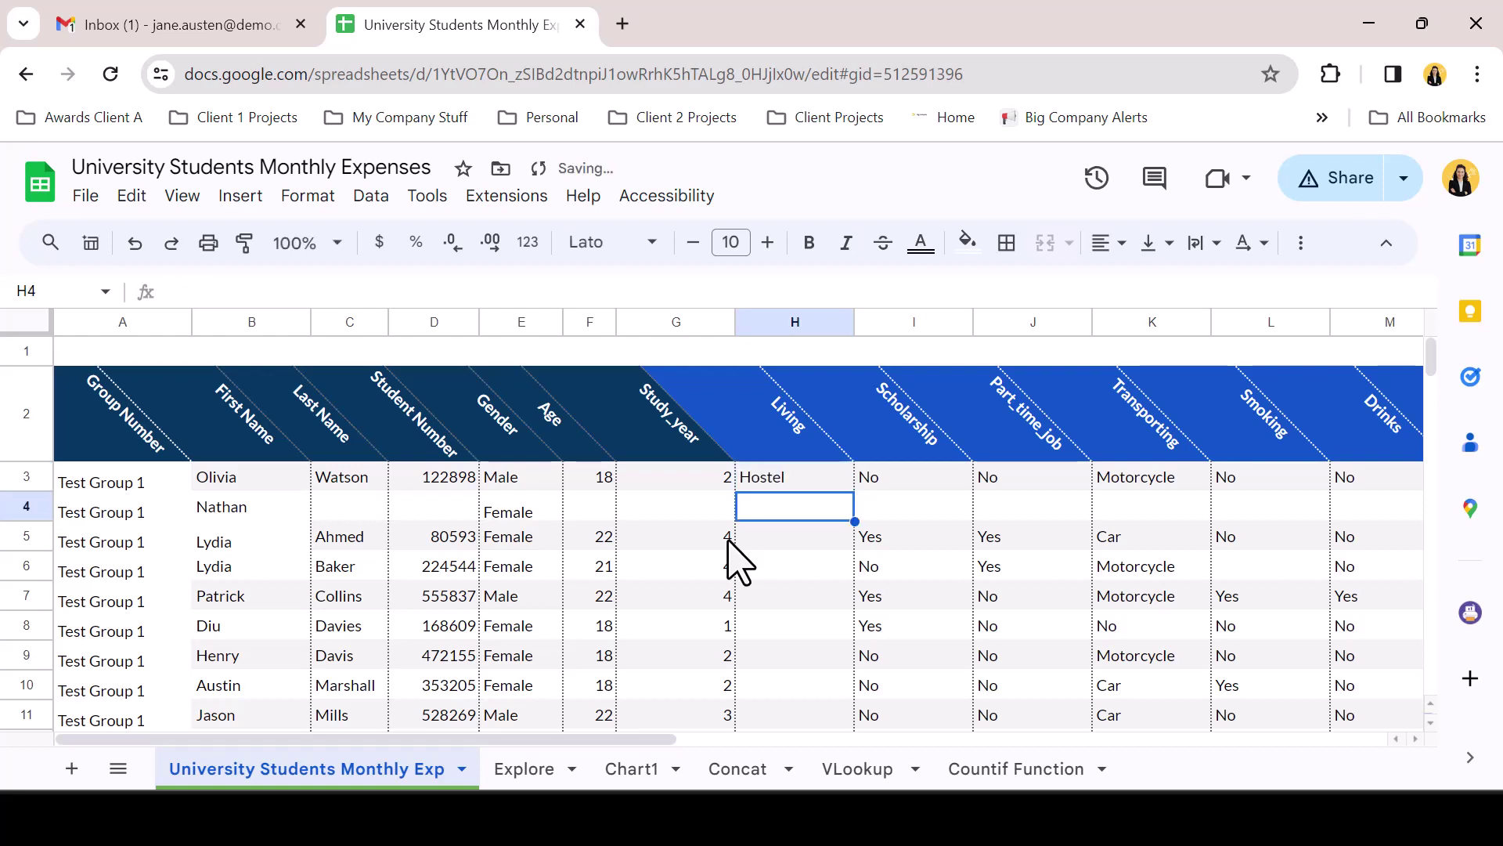
# - Enter 'Halls of residence' in H4 and 'Private renting' in H5
pyautogui.write('Halls')
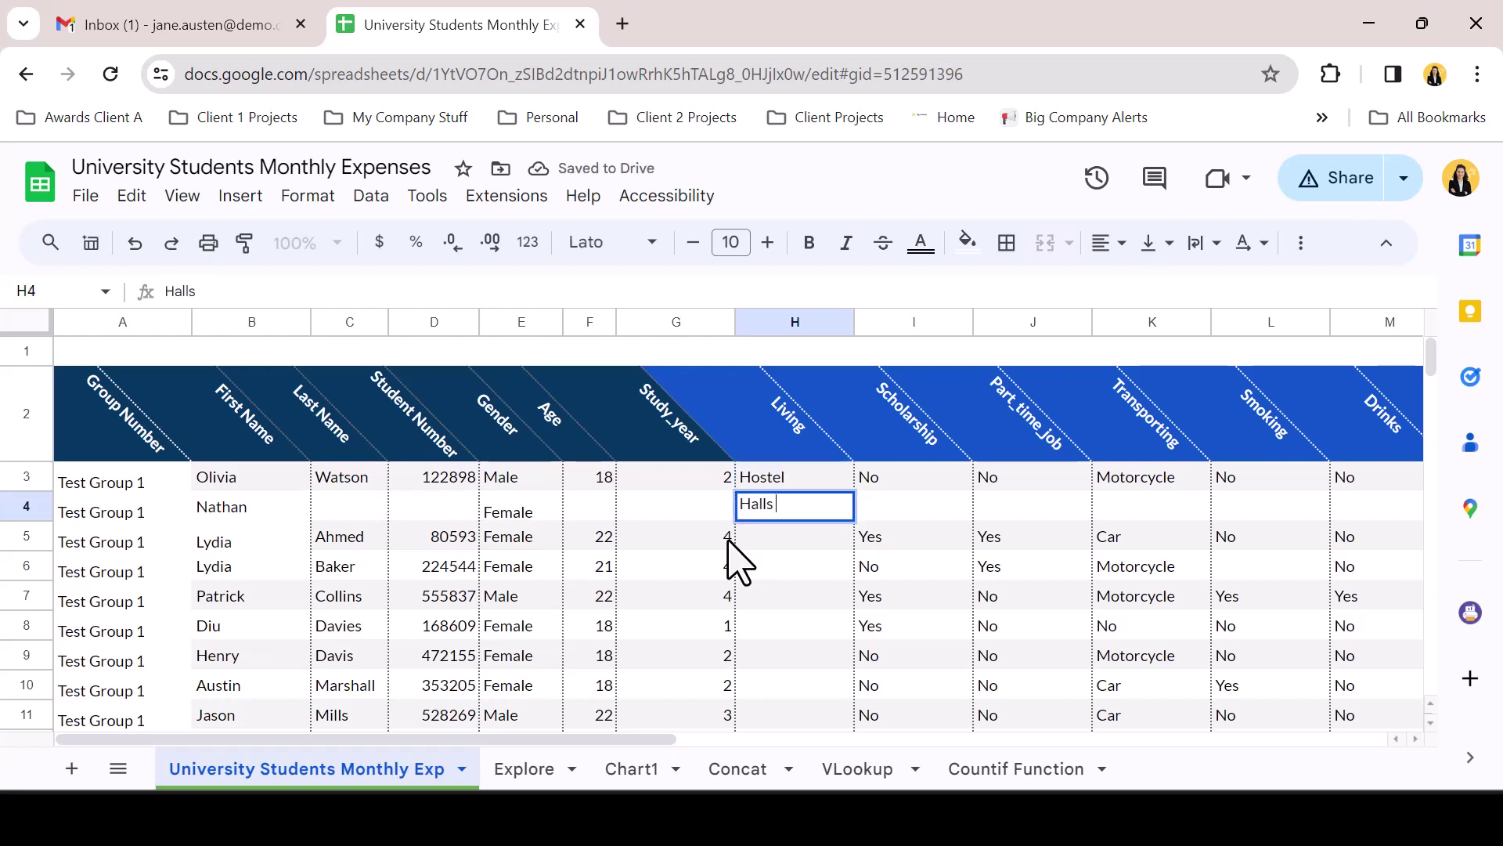
pyautogui.write(' of residence')
pyautogui.press('Return')
pyautogui.write('P')
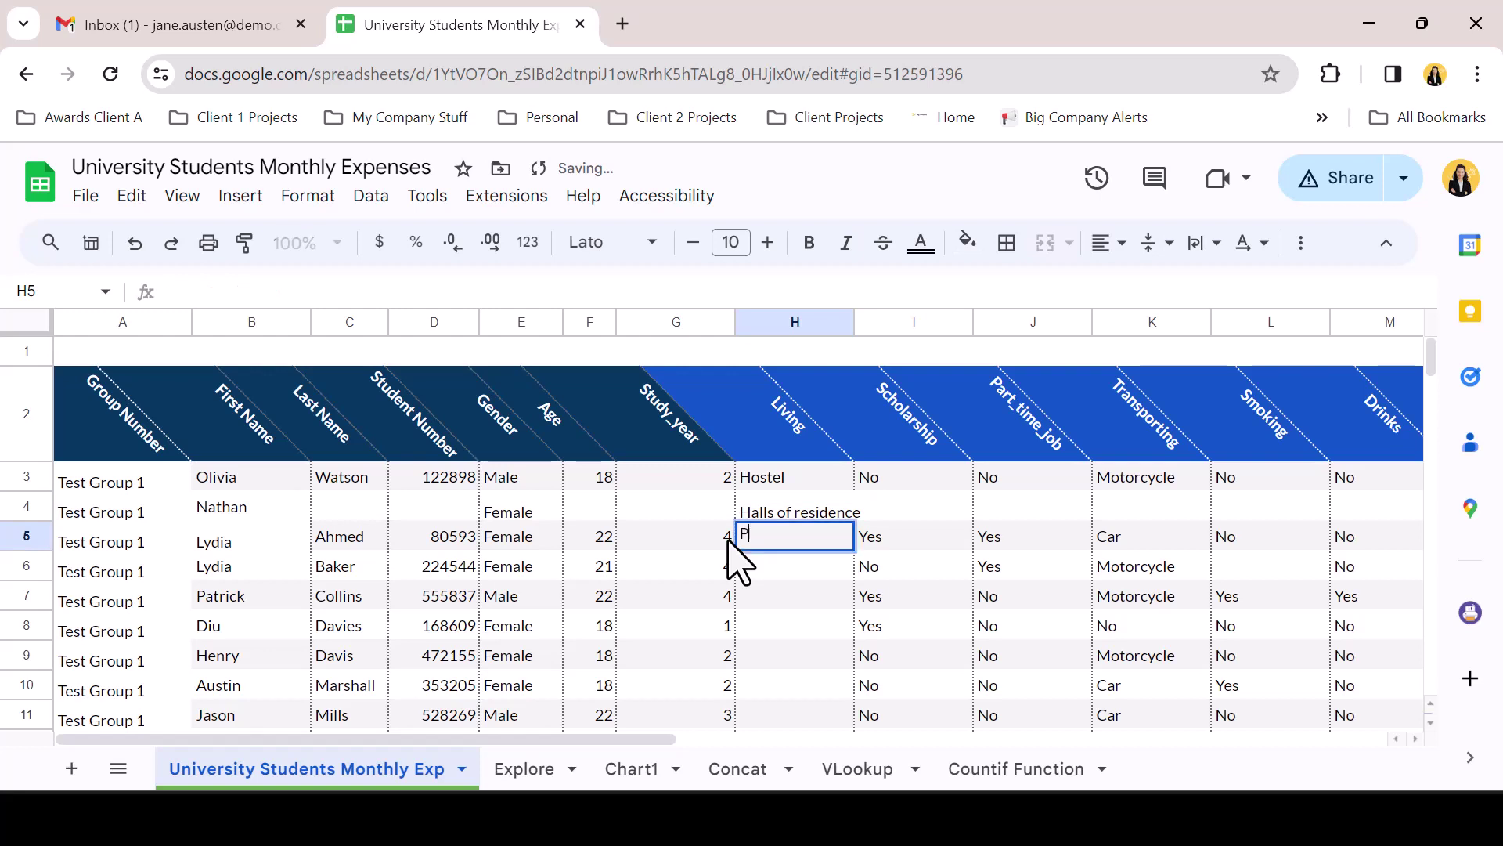
pyautogui.write('rivate rentin')
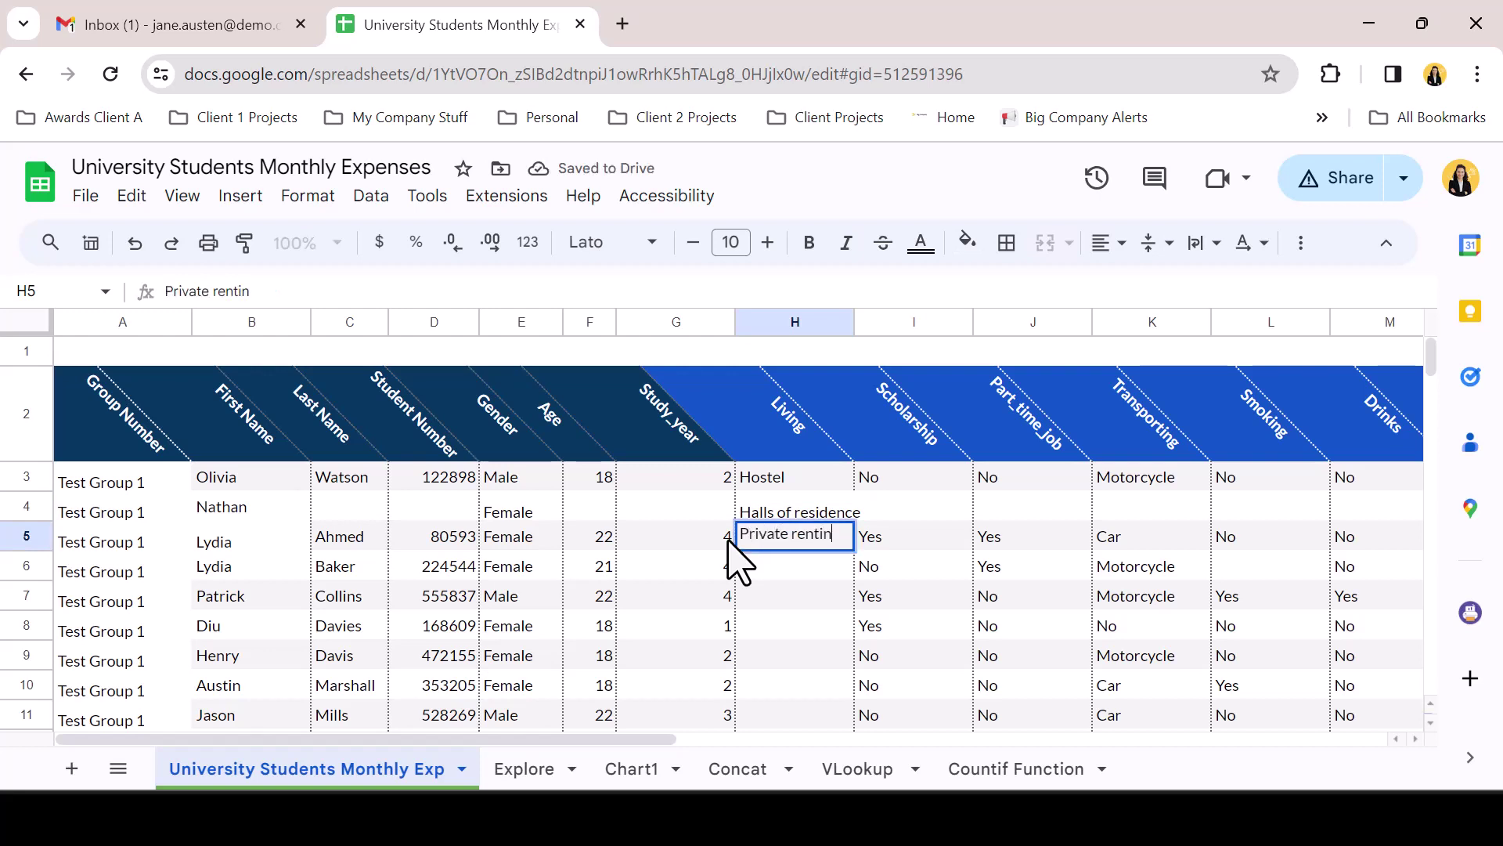
pyautogui.write('g')
pyautogui.press('Return')
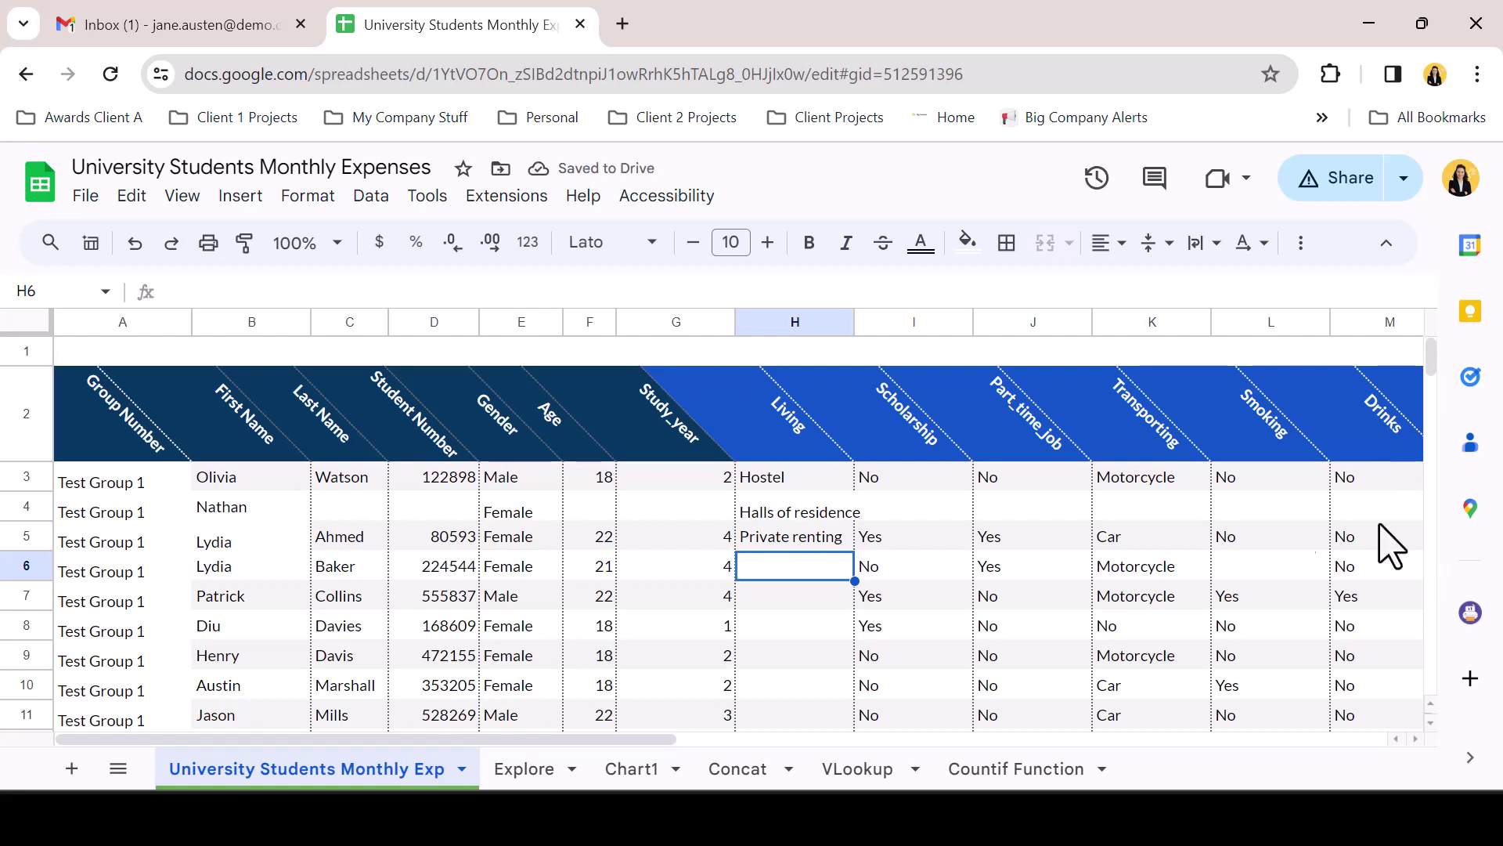
# - Convert cells H3:H5 into drop-down chips
pyautogui.moveTo(819, 486); pyautogui.dragTo(822, 538)
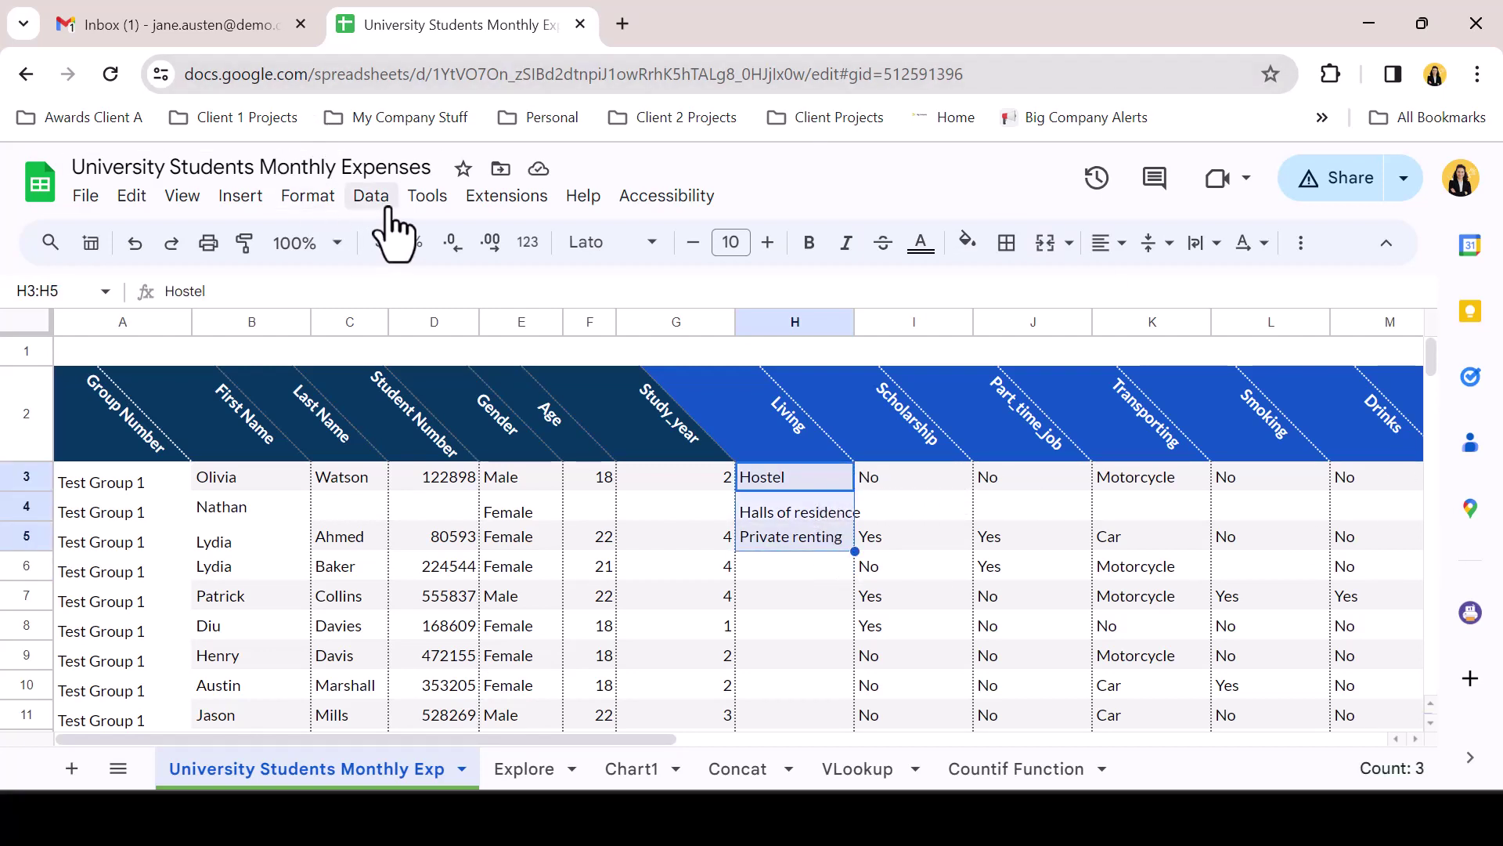
pyautogui.click(249, 201)
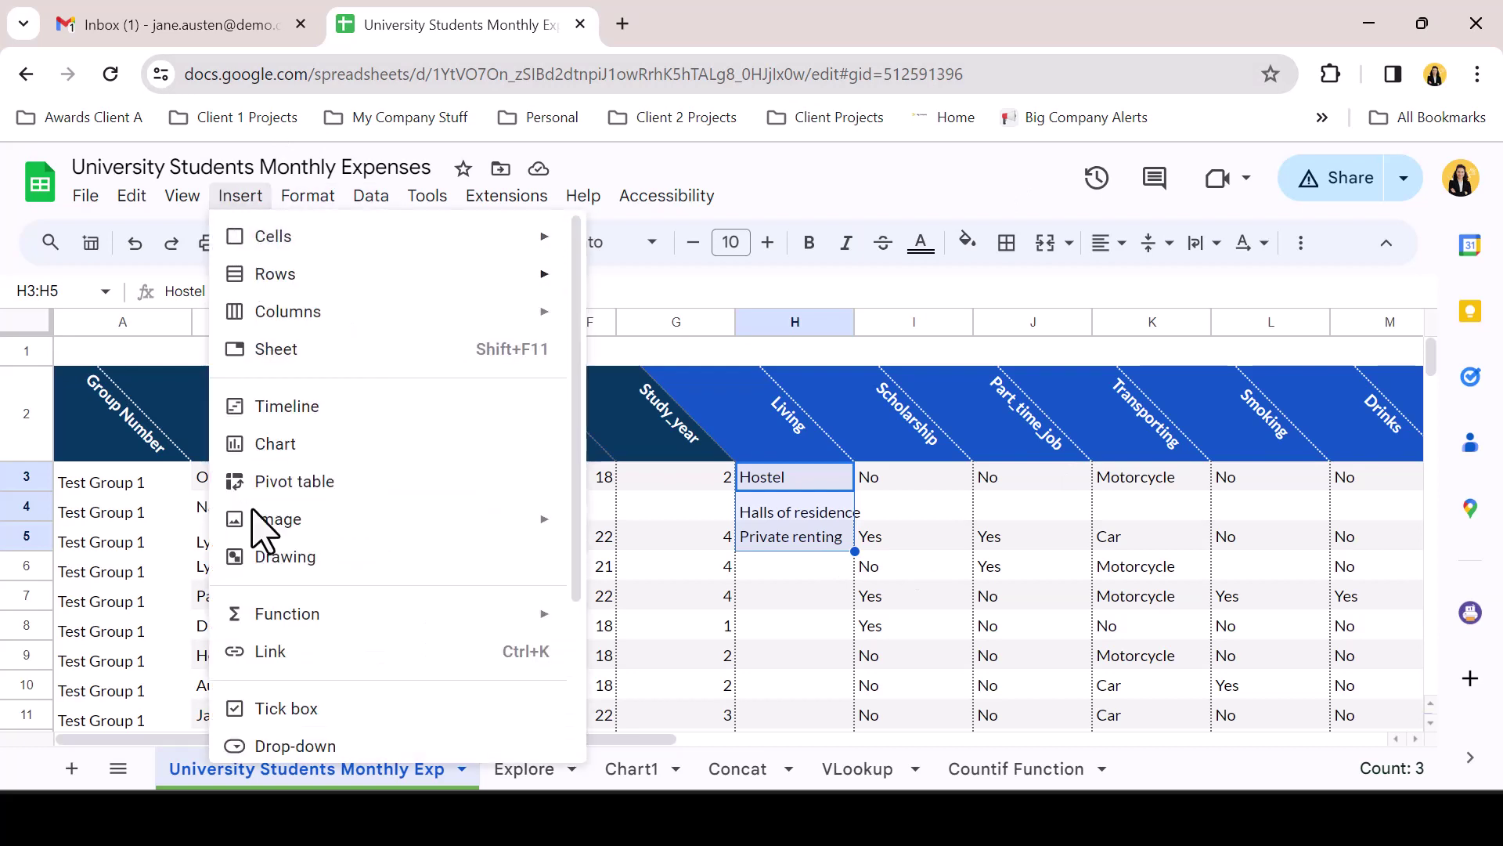
pyautogui.scroll(-3, 452, 587)
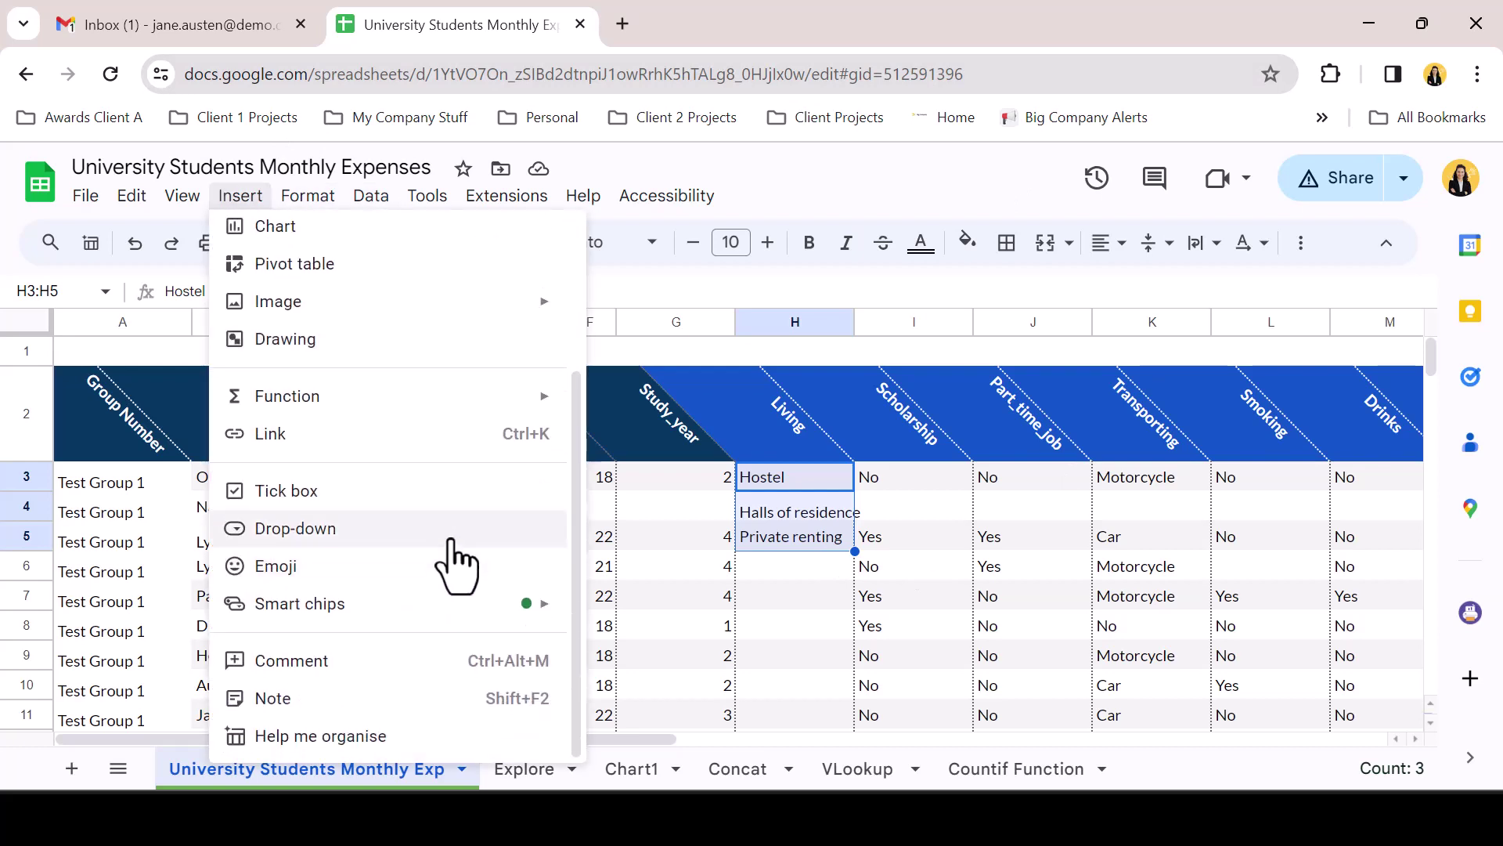
pyautogui.click(453, 541)
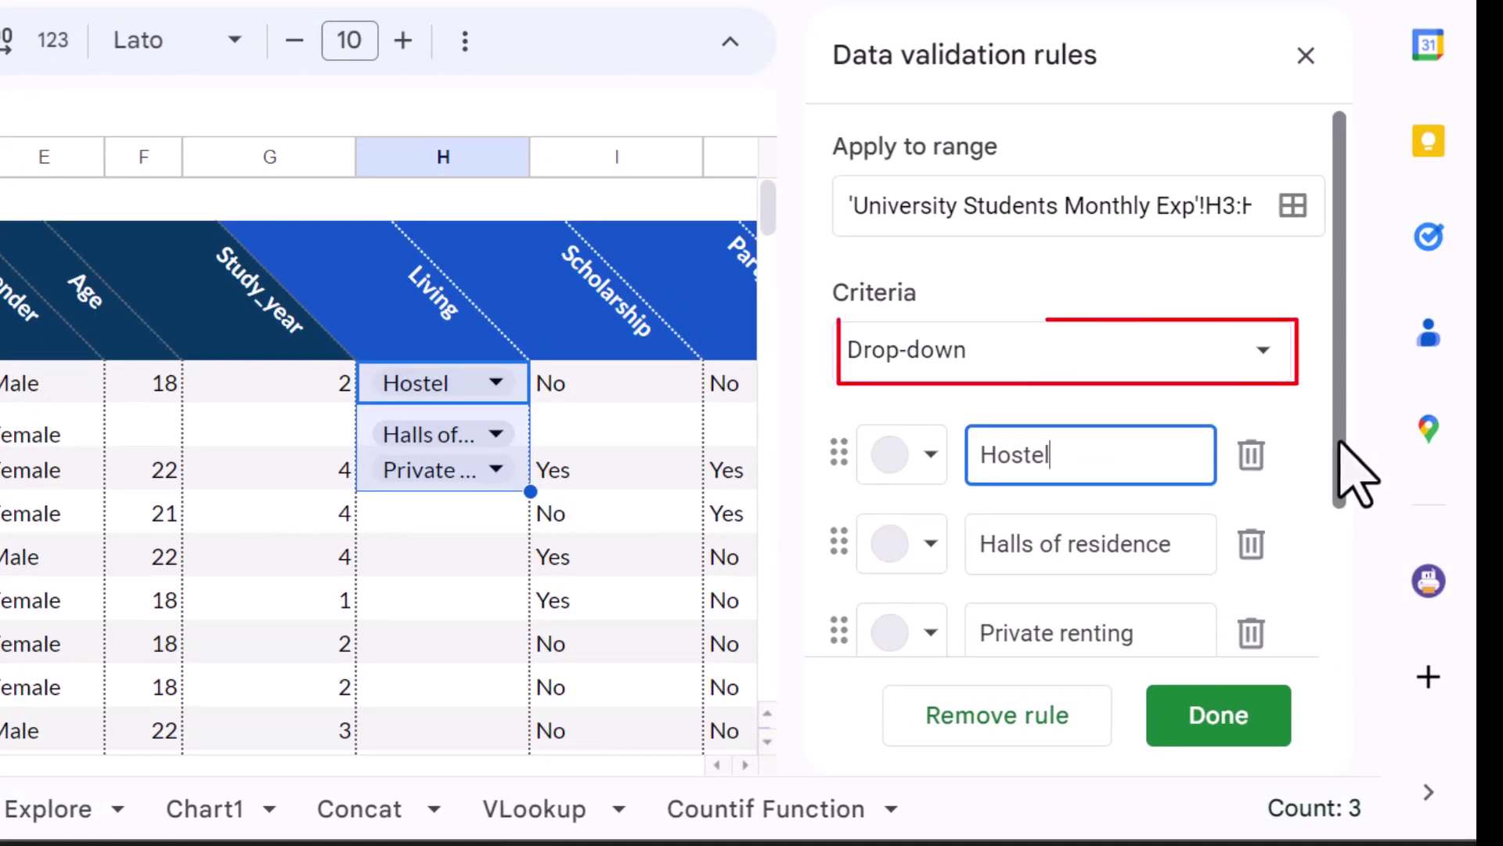
pyautogui.moveTo(1340, 443); pyautogui.dragTo(1314, 591)
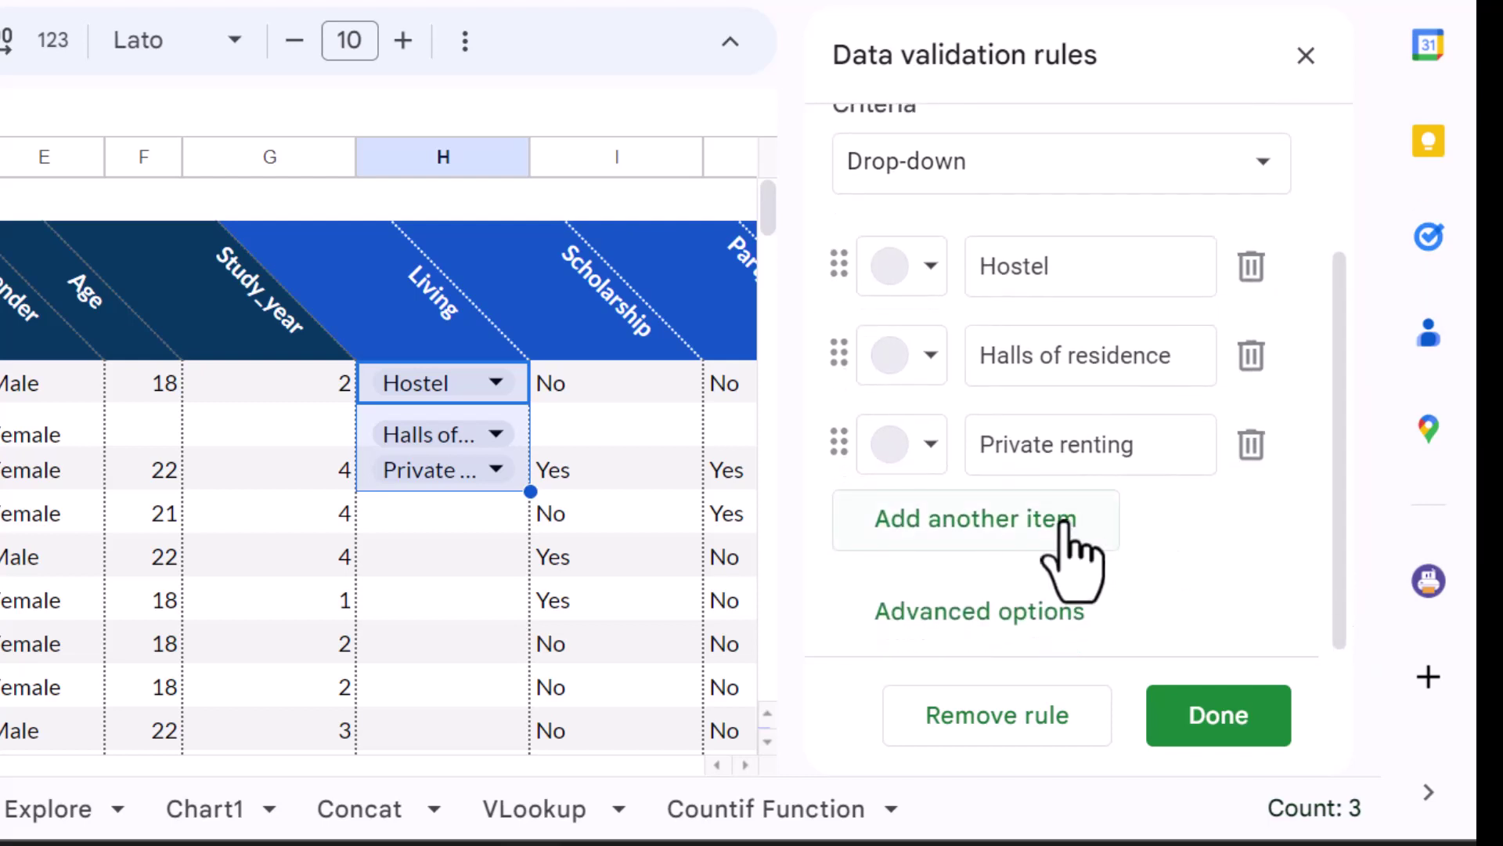
# - Add 'Hosted accomodation' as a fourth option at the top of the list, fixing its typo
pyautogui.click(968, 548)
pyautogui.write('Hsted accomodation')
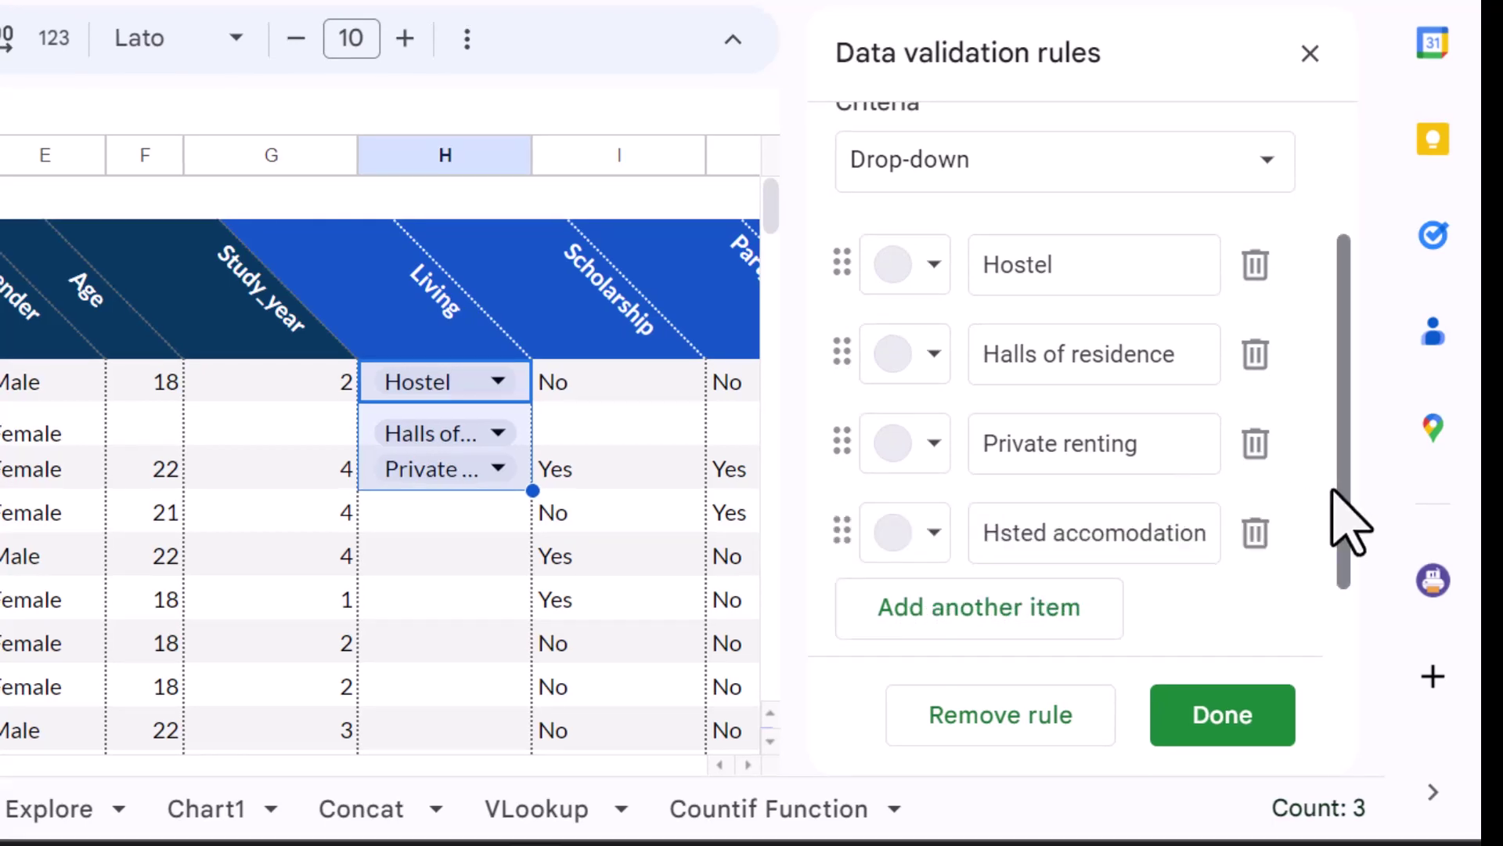
pyautogui.moveTo(838, 531); pyautogui.dragTo(1064, 313)
pyautogui.click(999, 265)
pyautogui.write('o')
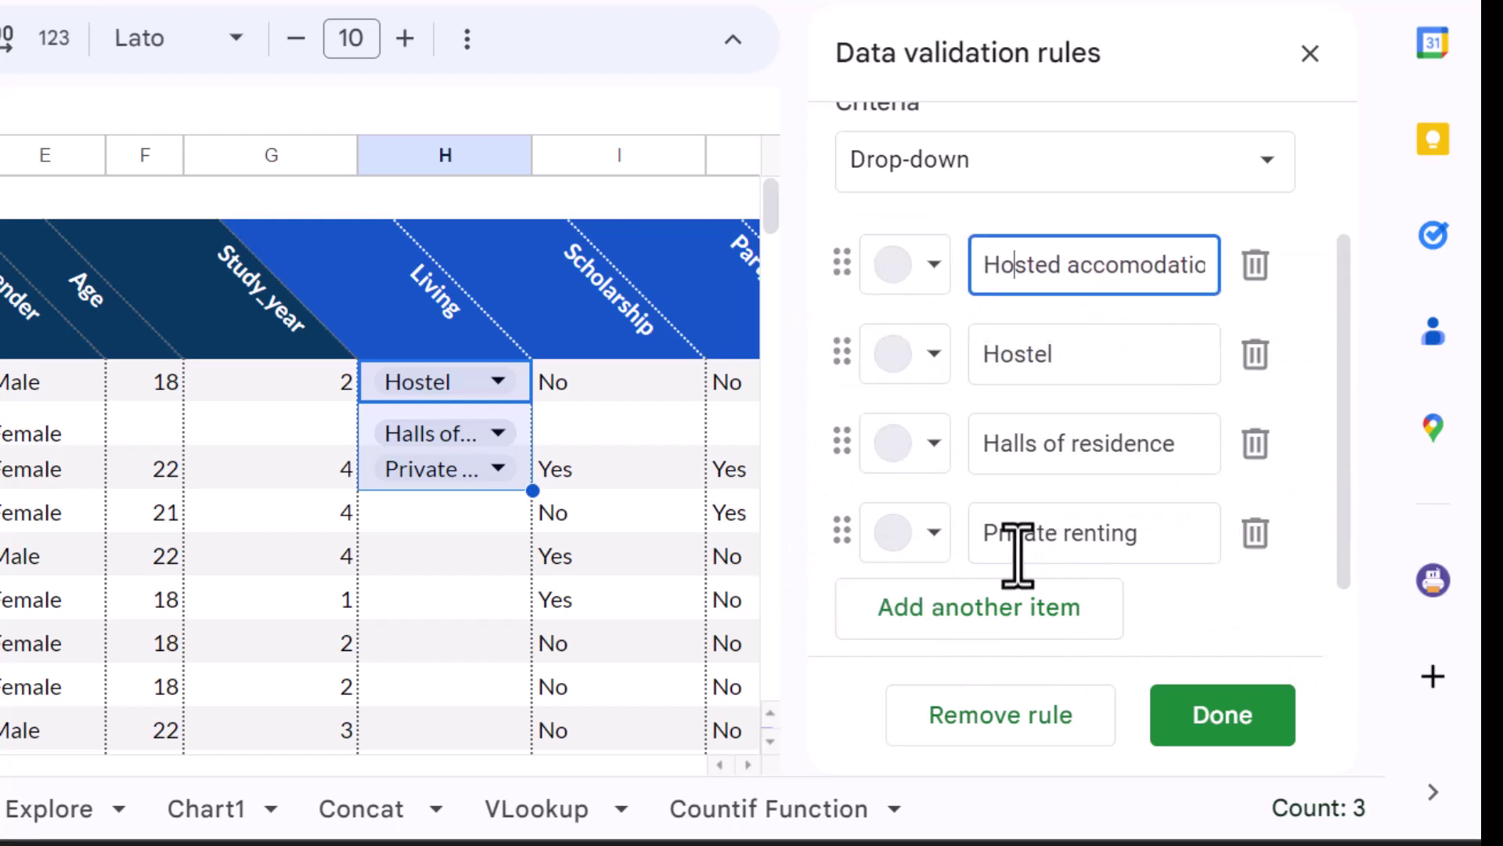
# - Colour Hosted accomodation green, Hostel blue, Halls of residence lavender, Private renting grey, and save
pyautogui.click(931, 266)
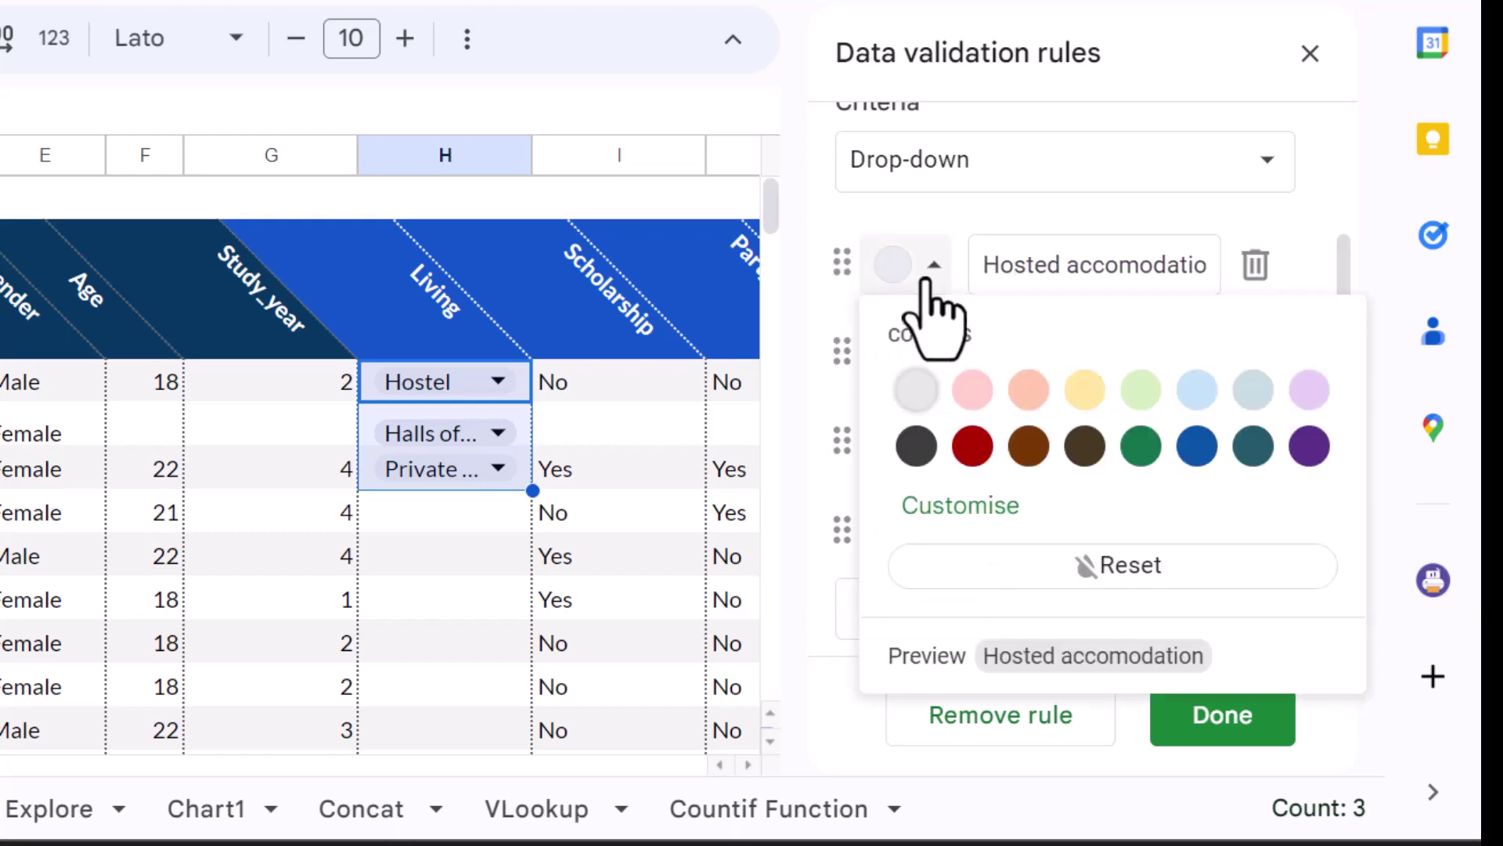
pyautogui.click(1141, 389)
pyautogui.click(931, 354)
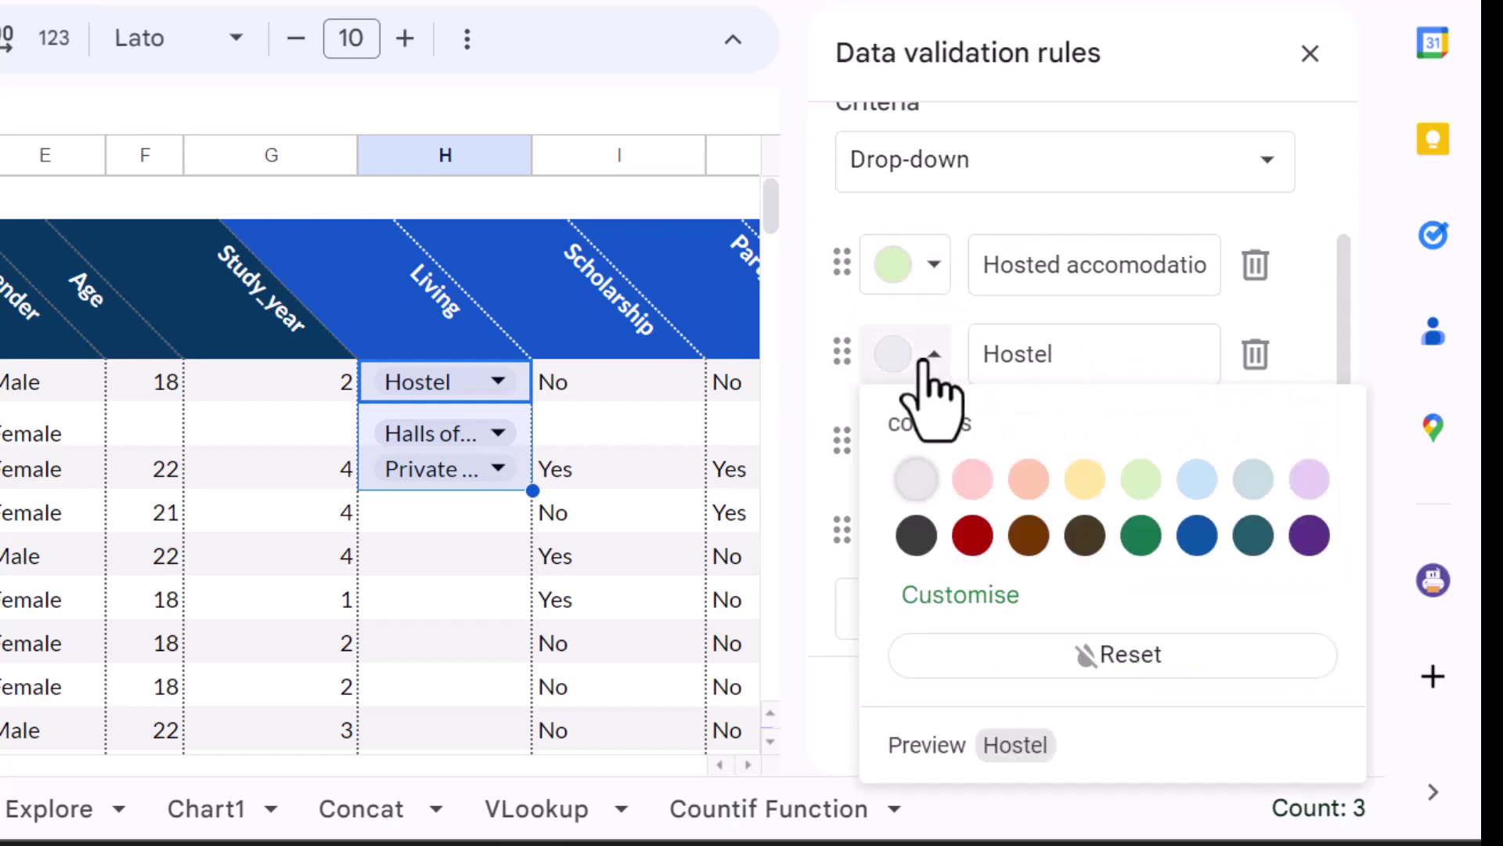
pyautogui.click(1195, 476)
pyautogui.click(934, 445)
pyautogui.click(1310, 112)
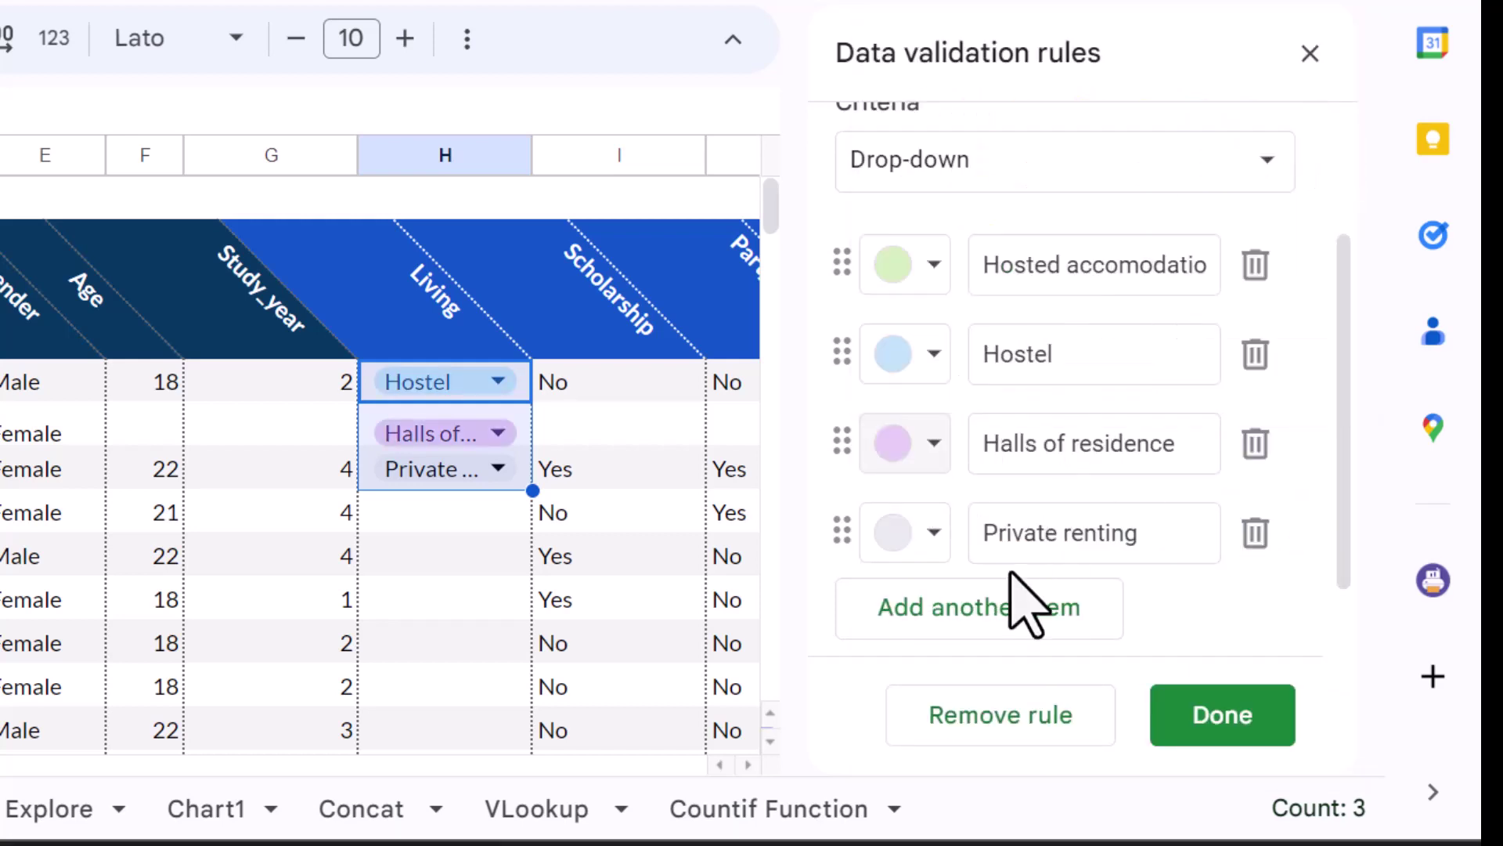
pyautogui.click(934, 534)
pyautogui.click(916, 200)
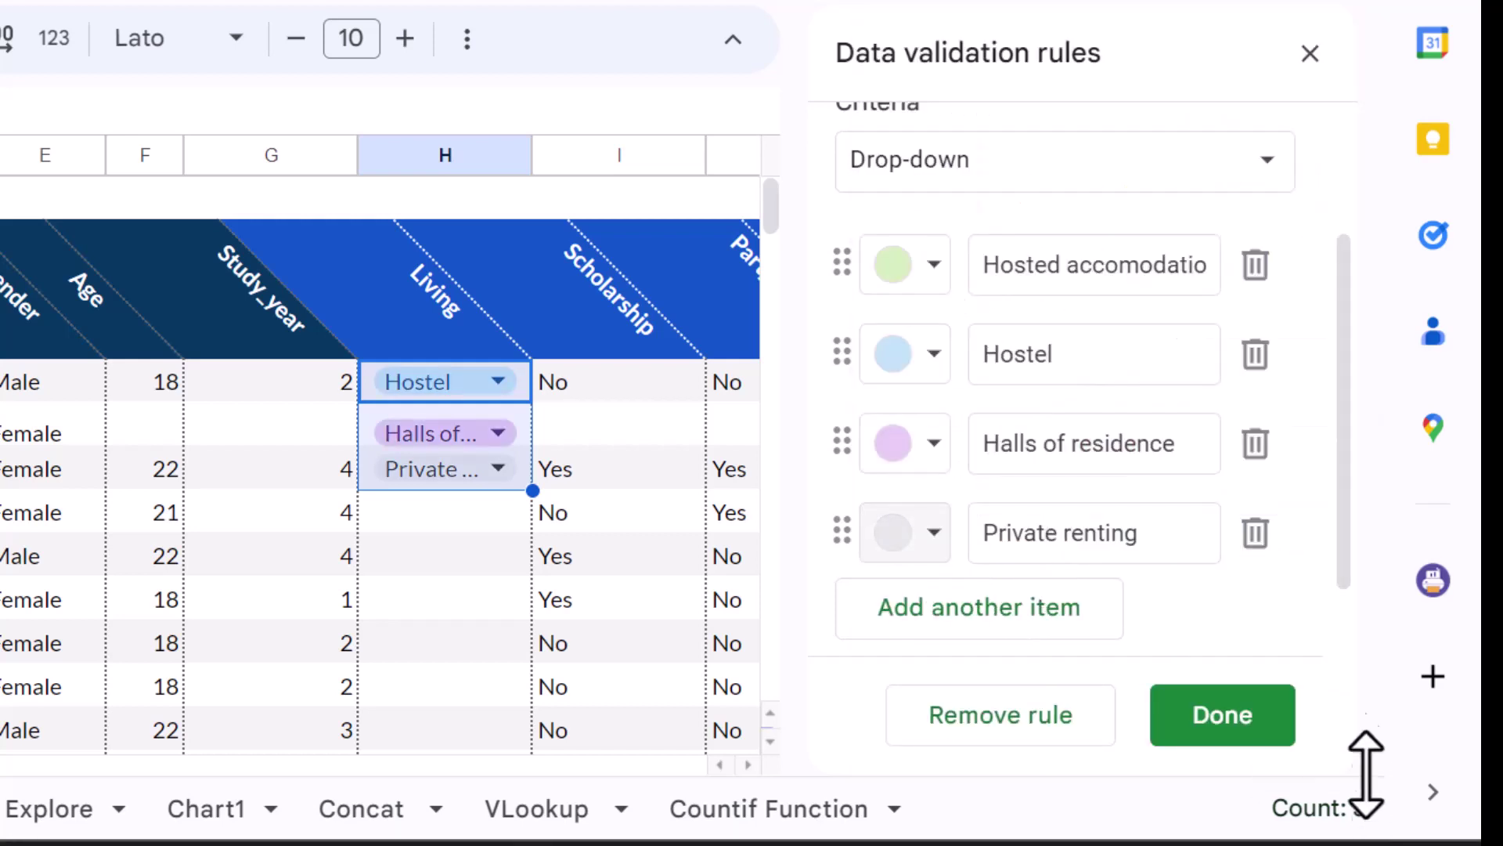
pyautogui.click(1222, 715)
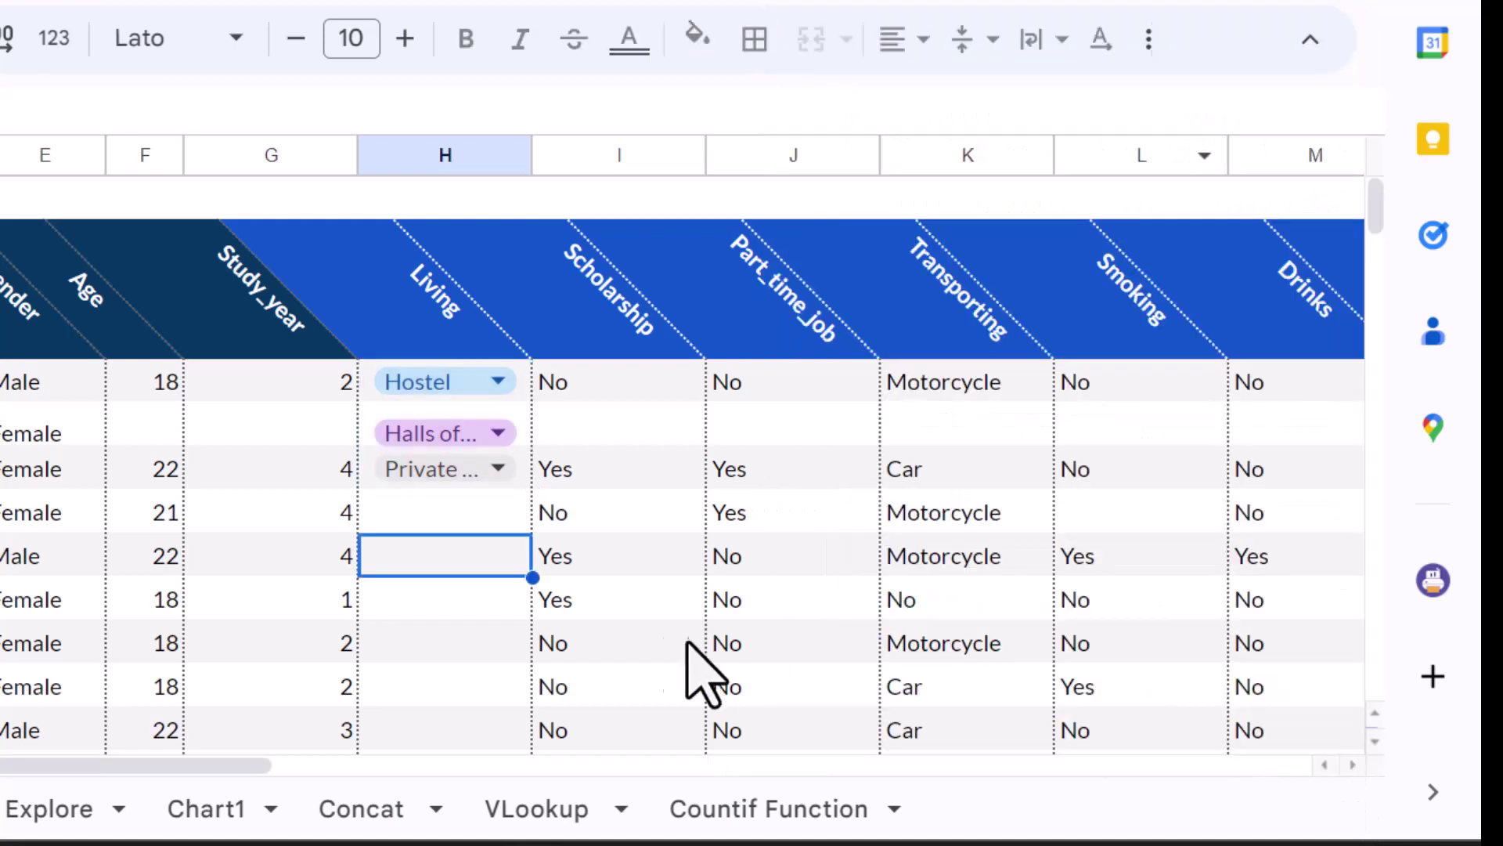
# - Copy the Private renting chip cell and fill it down the Living column
pyautogui.click(498, 468)
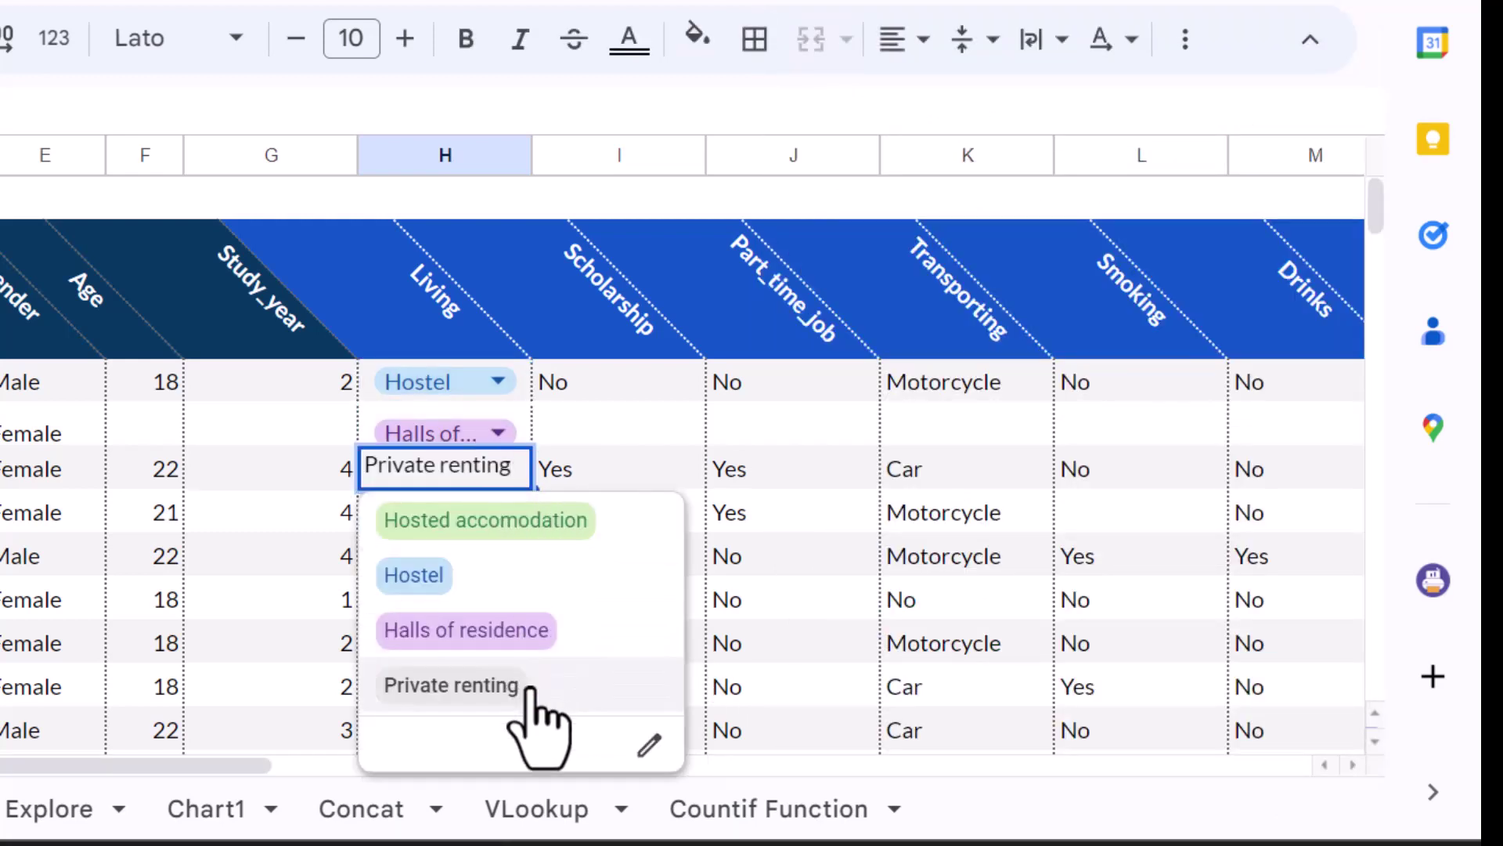
pyautogui.press('Escape')
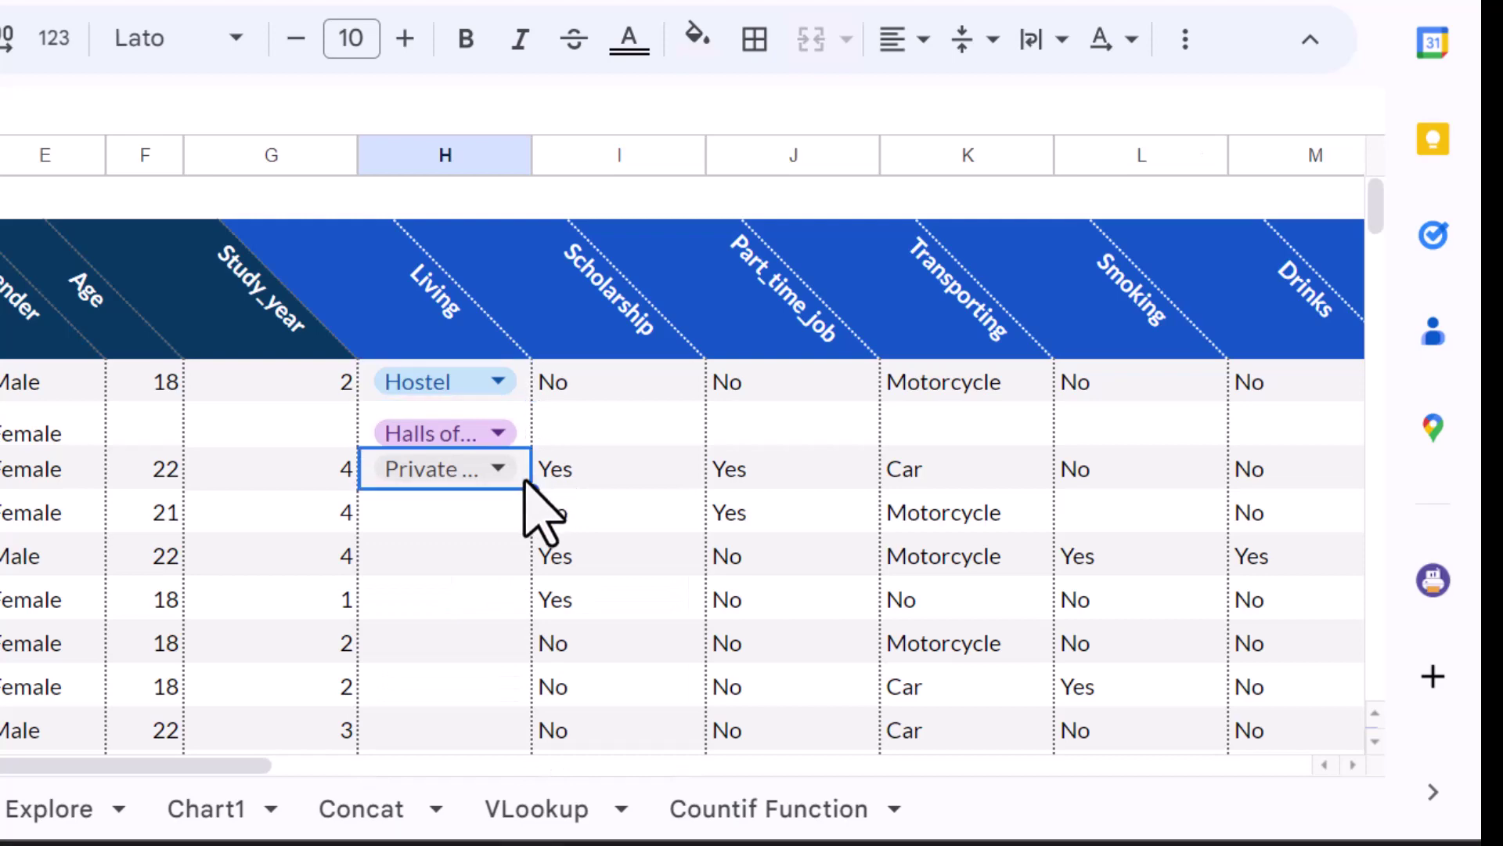
pyautogui.scroll(-10, 504, 587)
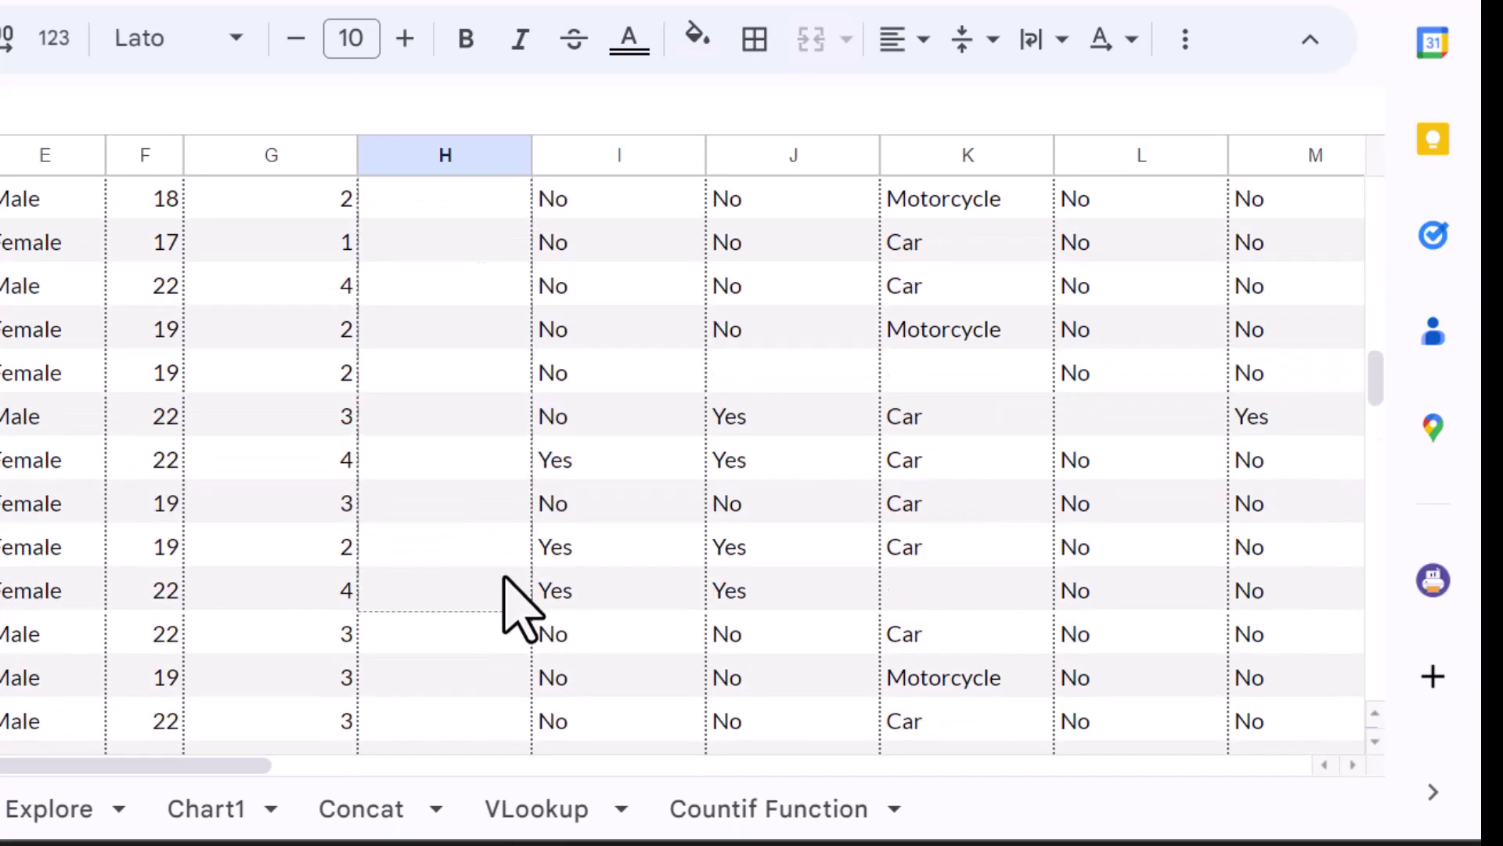
pyautogui.scroll(-5, 504, 588)
pyautogui.scroll(-3, 505, 600)
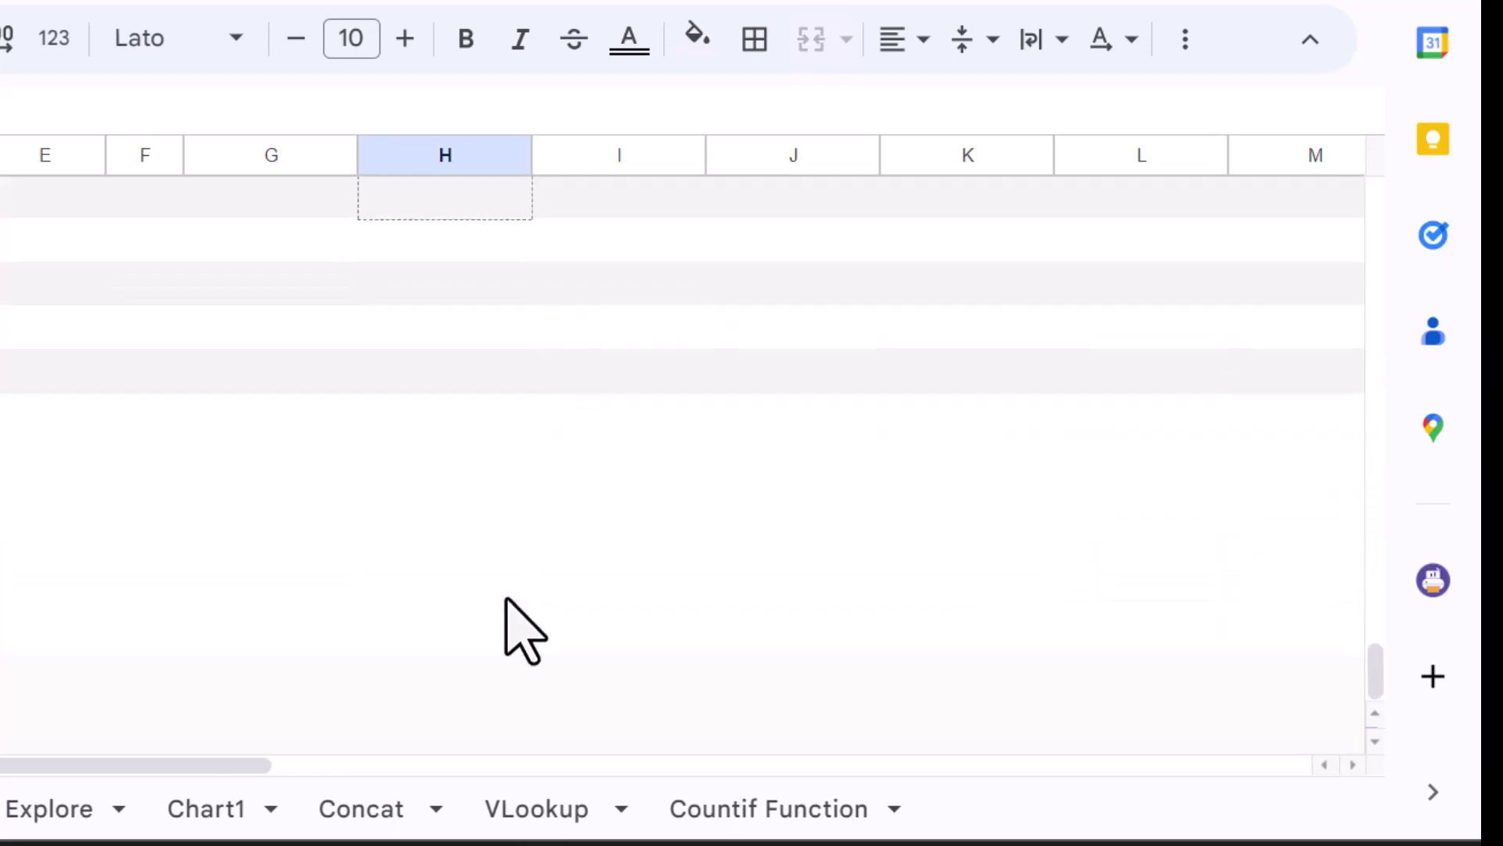
pyautogui.hotkey('ctrl', 'c')
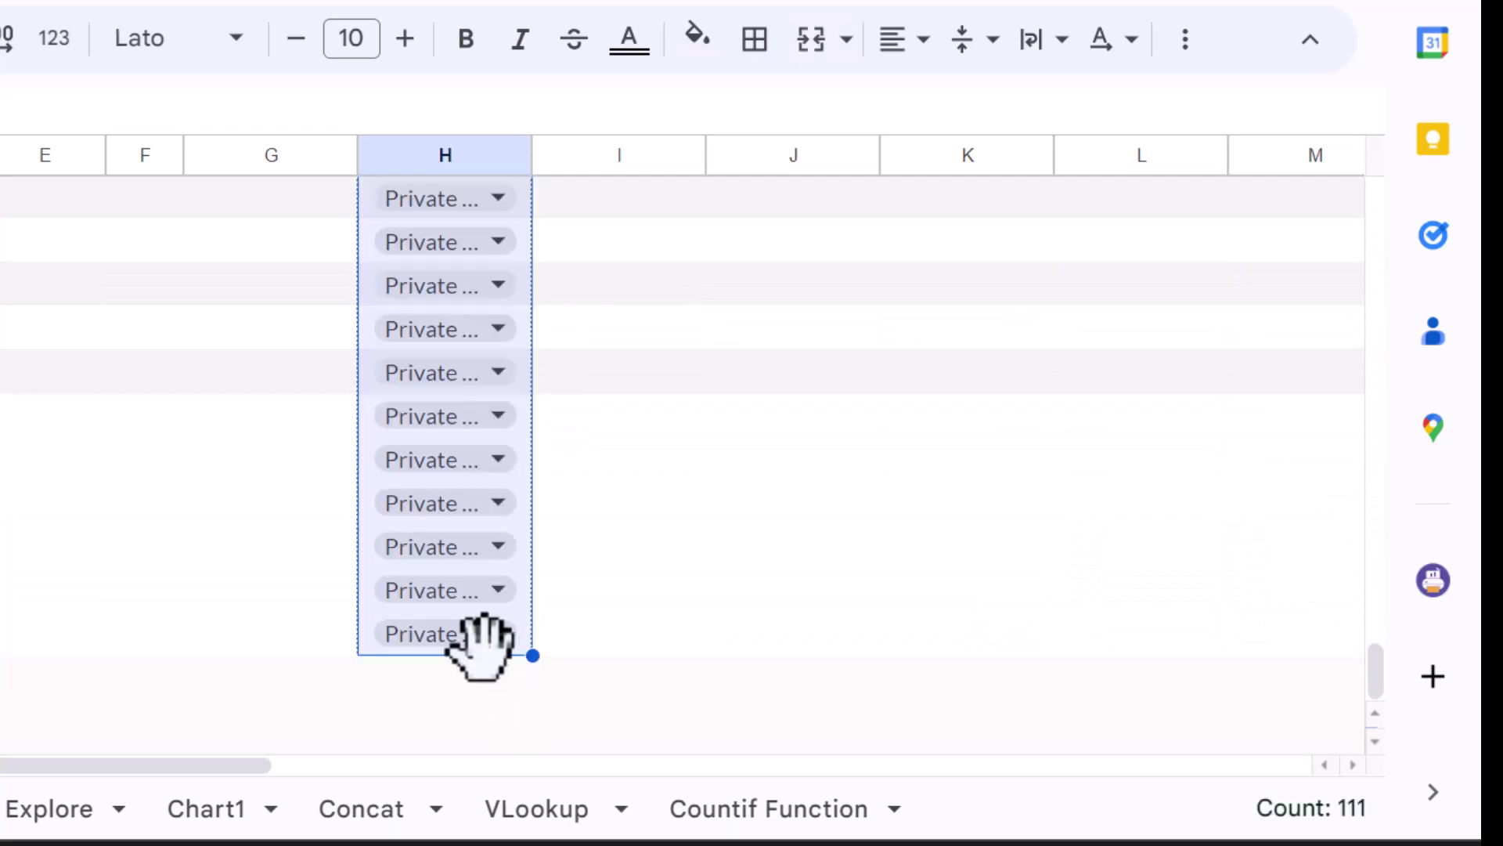
pyautogui.scroll(5, 779, 537)
pyautogui.moveTo(1370, 578); pyautogui.dragTo(1371, 205)
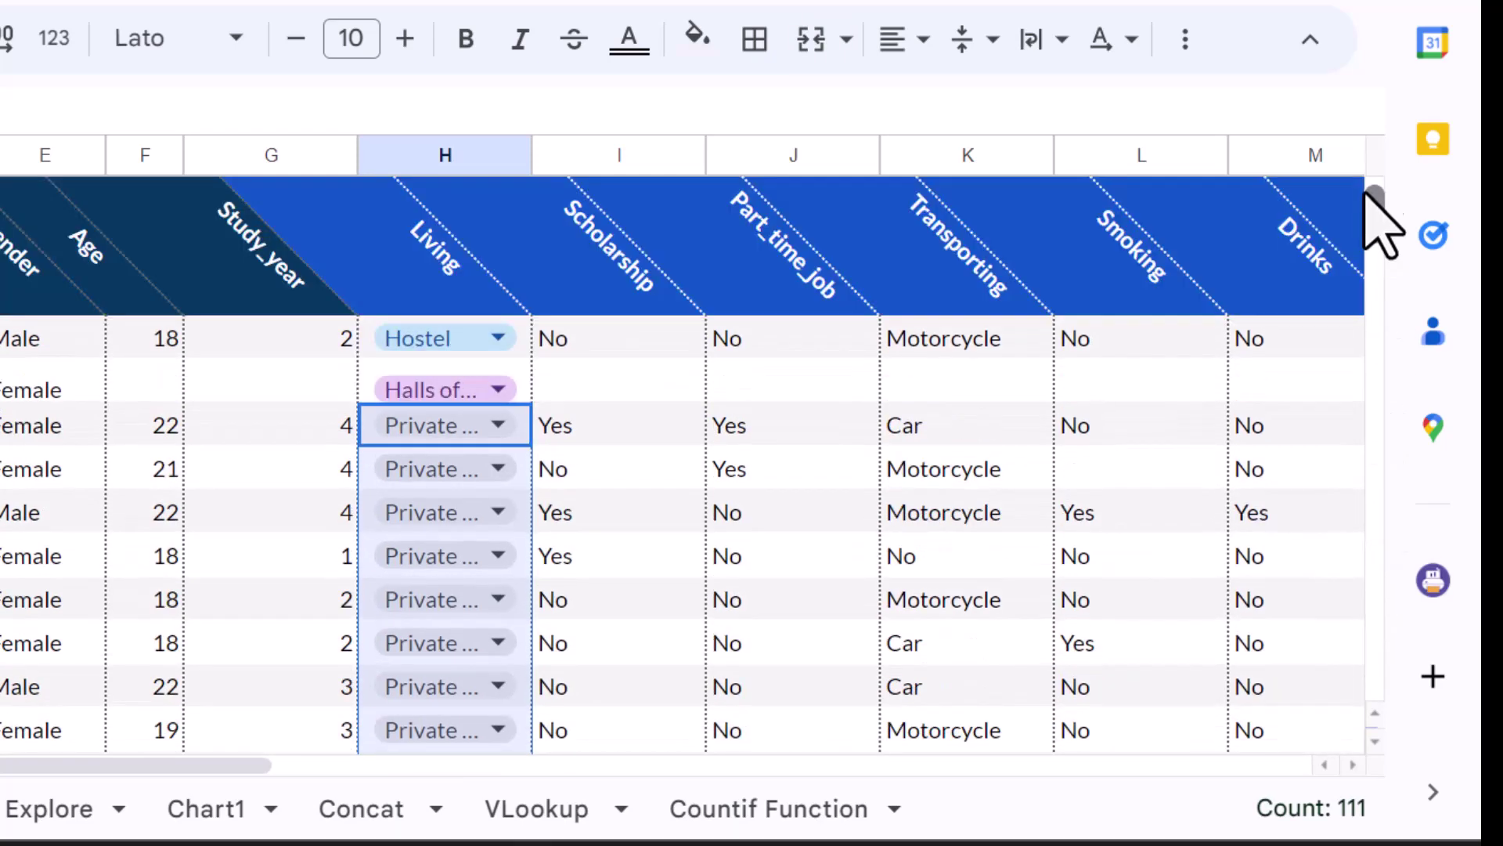
# - Change two rows' Living chips to Halls of residence and Hostel
pyautogui.doubleClick(503, 477)
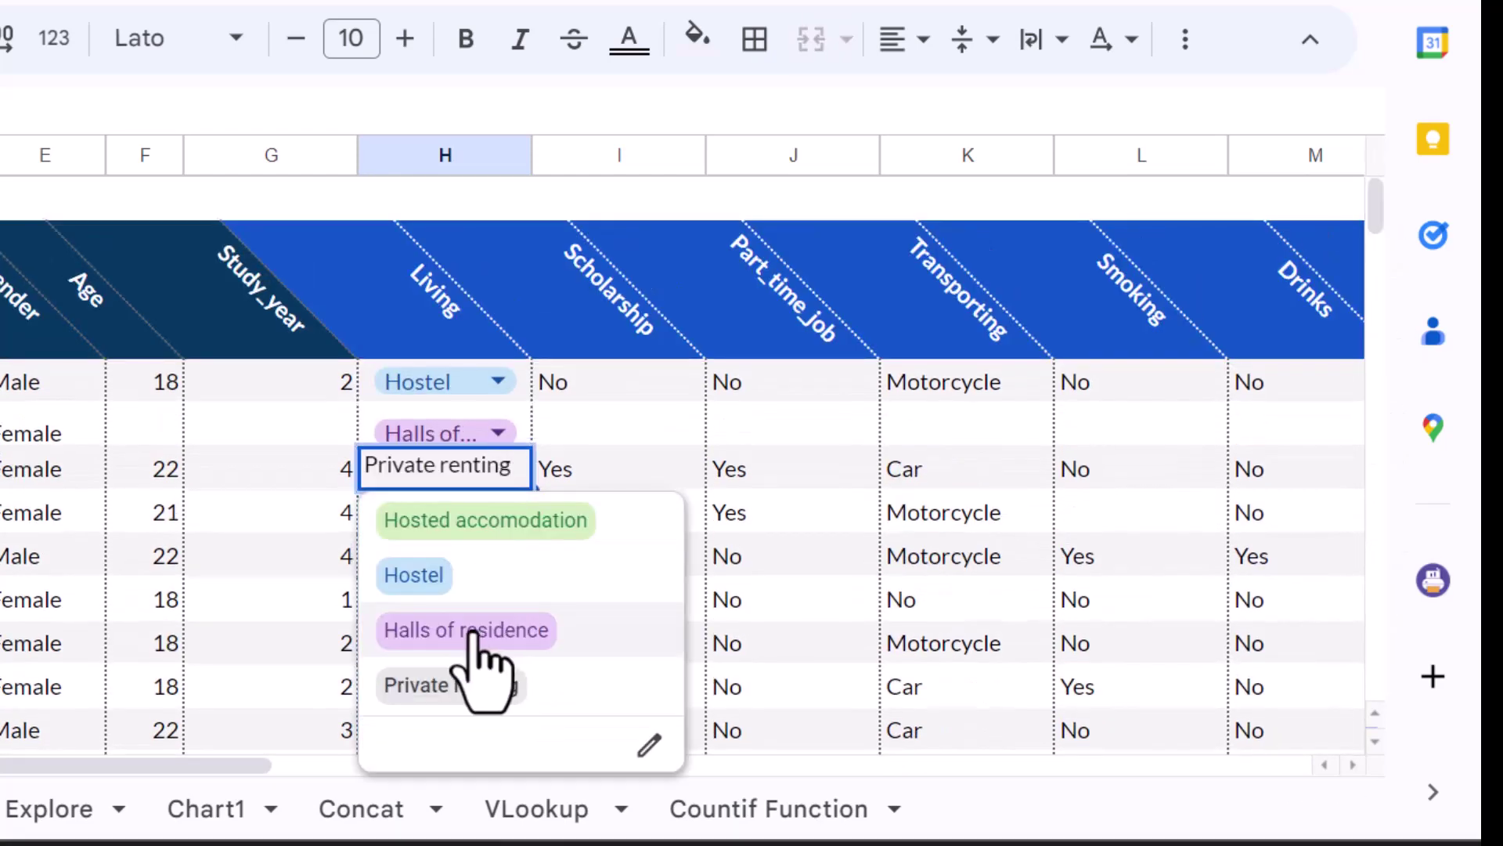
pyautogui.click(479, 629)
pyautogui.doubleClick(503, 512)
pyautogui.click(436, 633)
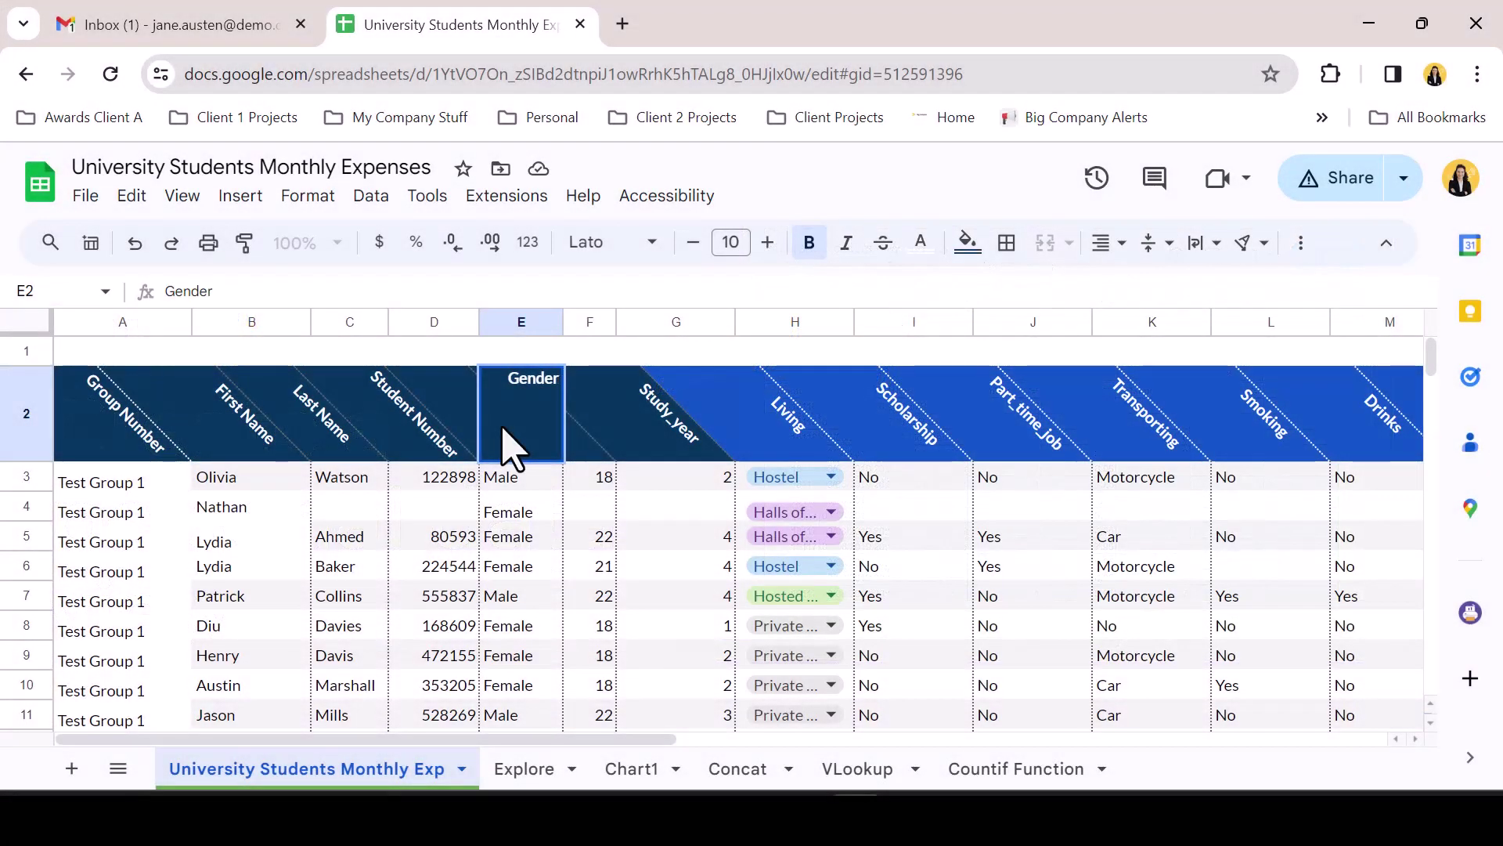
# - Create a new filter view, 'Filter 3', covering A2:S115 of the expenses sheet
pyautogui.click(370, 197)
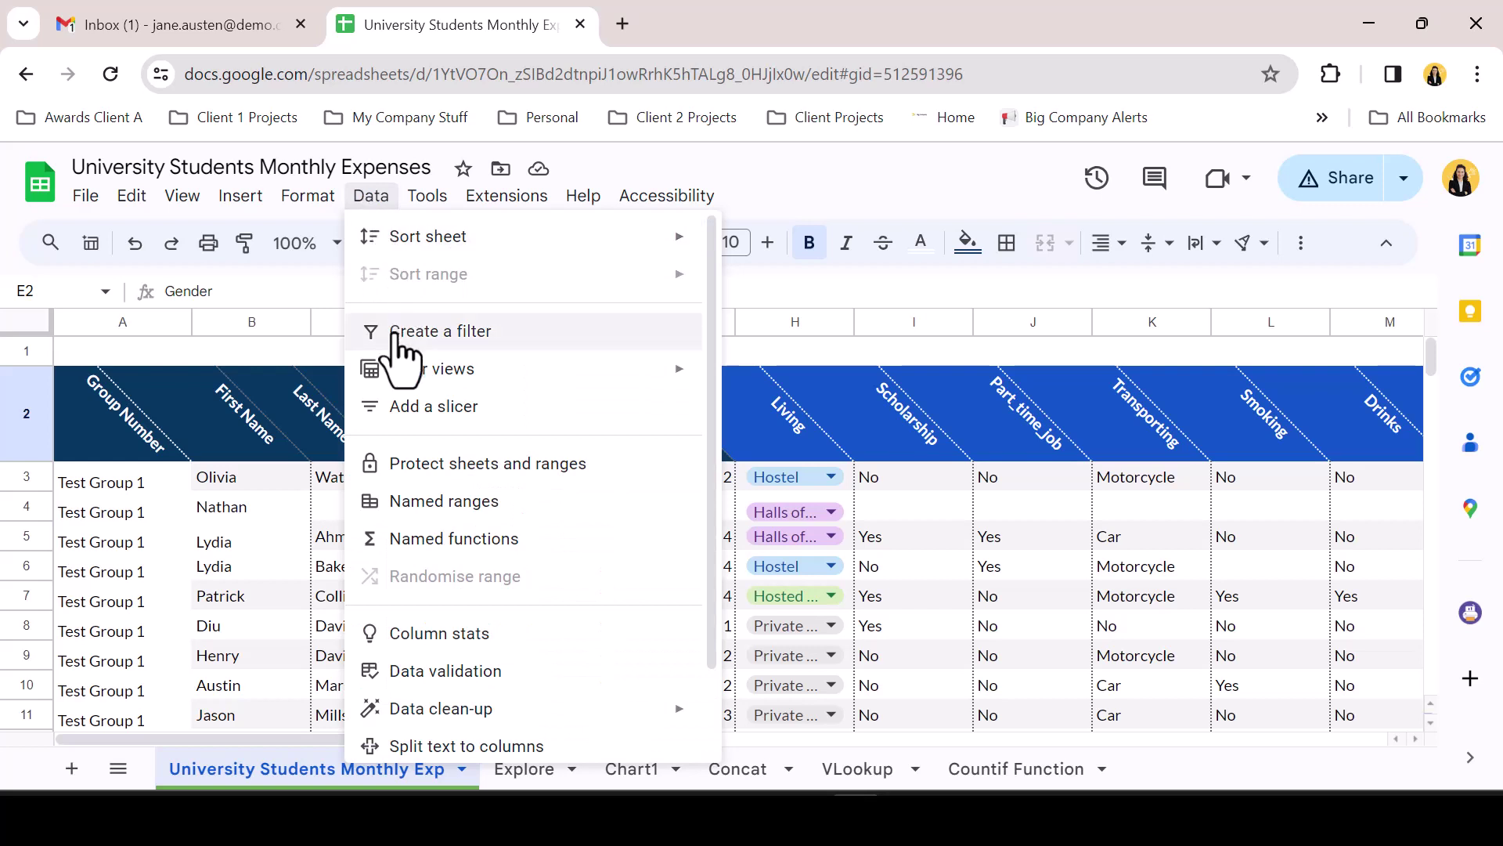
pyautogui.moveTo(397, 370)
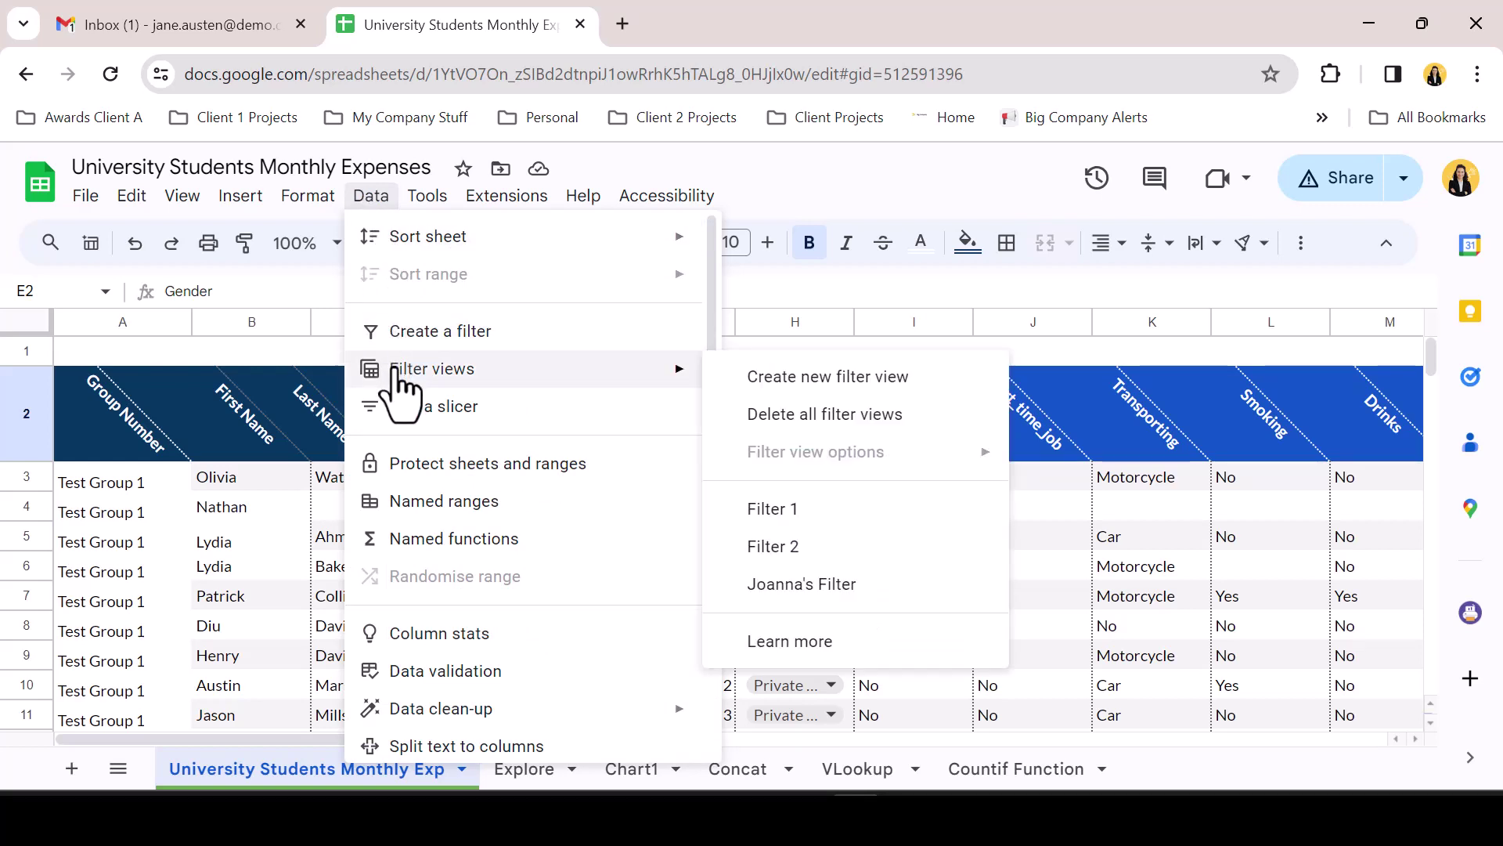
pyautogui.click(811, 391)
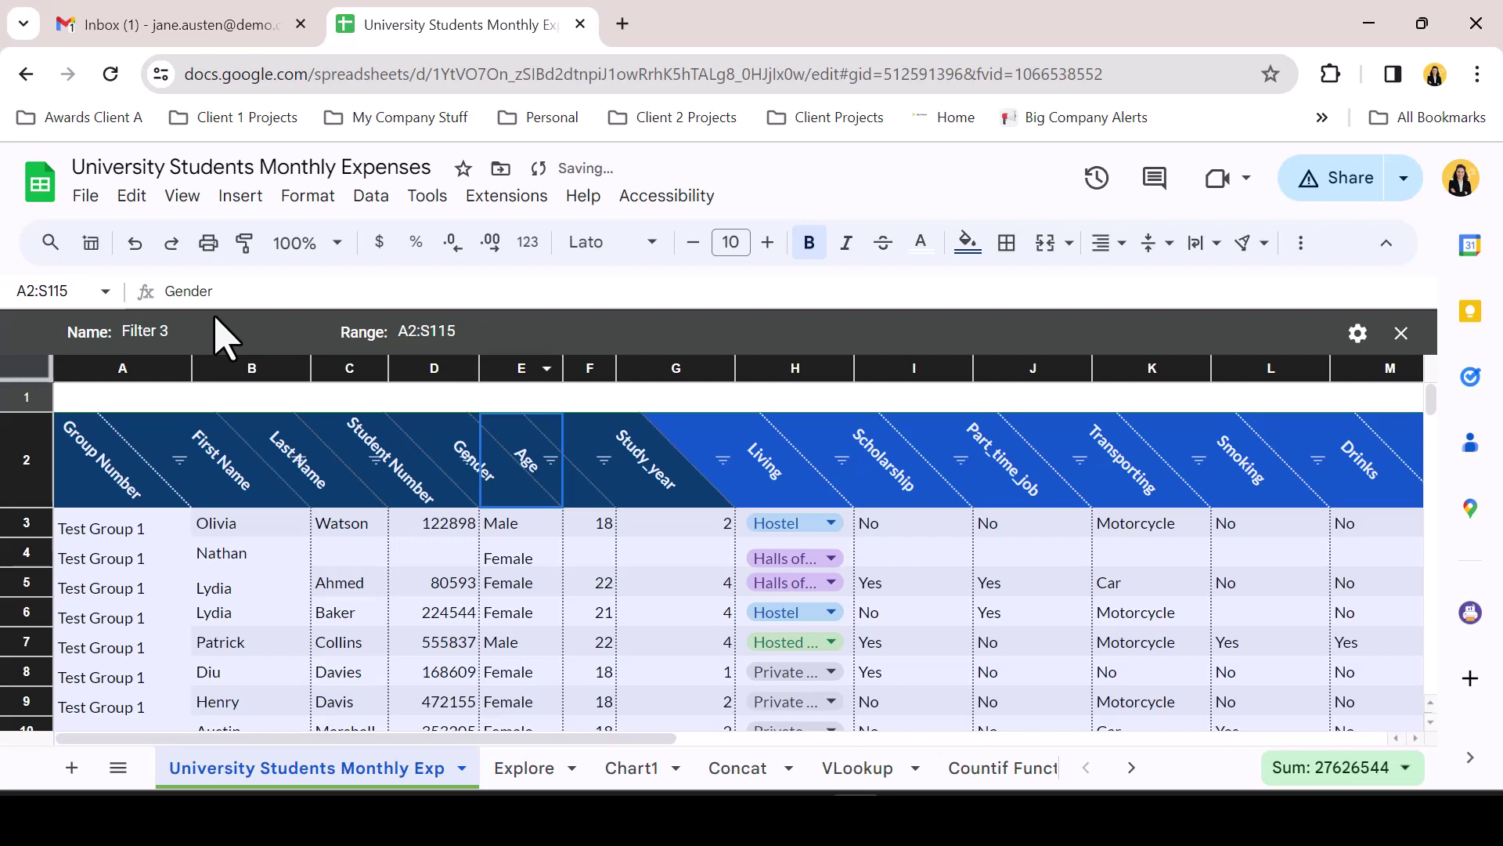
# - Rename the filter view to the owner's possessive name followed by 'Gender Filter'
pyautogui.click(193, 332)
pyautogui.press('BackSpace')
pyautogui.press('BackSpace')
pyautogui.press('BackSpace')
pyautogui.press('BackSpace')
pyautogui.press('BackSpace')
pyautogui.press('BackSpace')
pyautogui.press('BackSpace')
pyautogui.press('BackSpace')
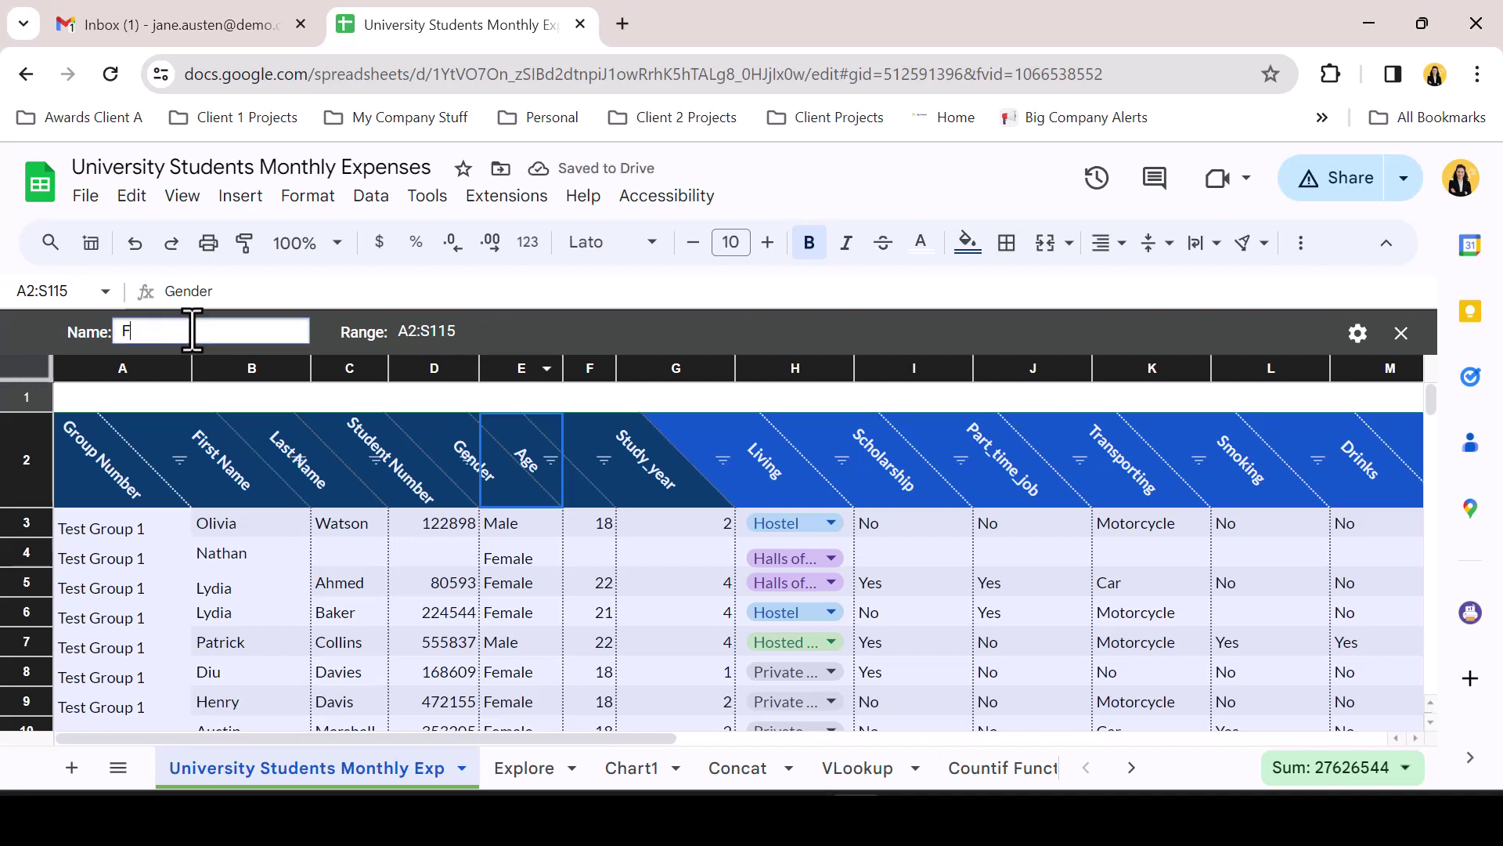
pyautogui.write('NOelle')
pyautogui.press('BackSpace')
pyautogui.press('BackSpace')
pyautogui.press('BackSpace')
pyautogui.press('BackSpace')
pyautogui.press('BackSpace')
pyautogui.press('BackSpace')
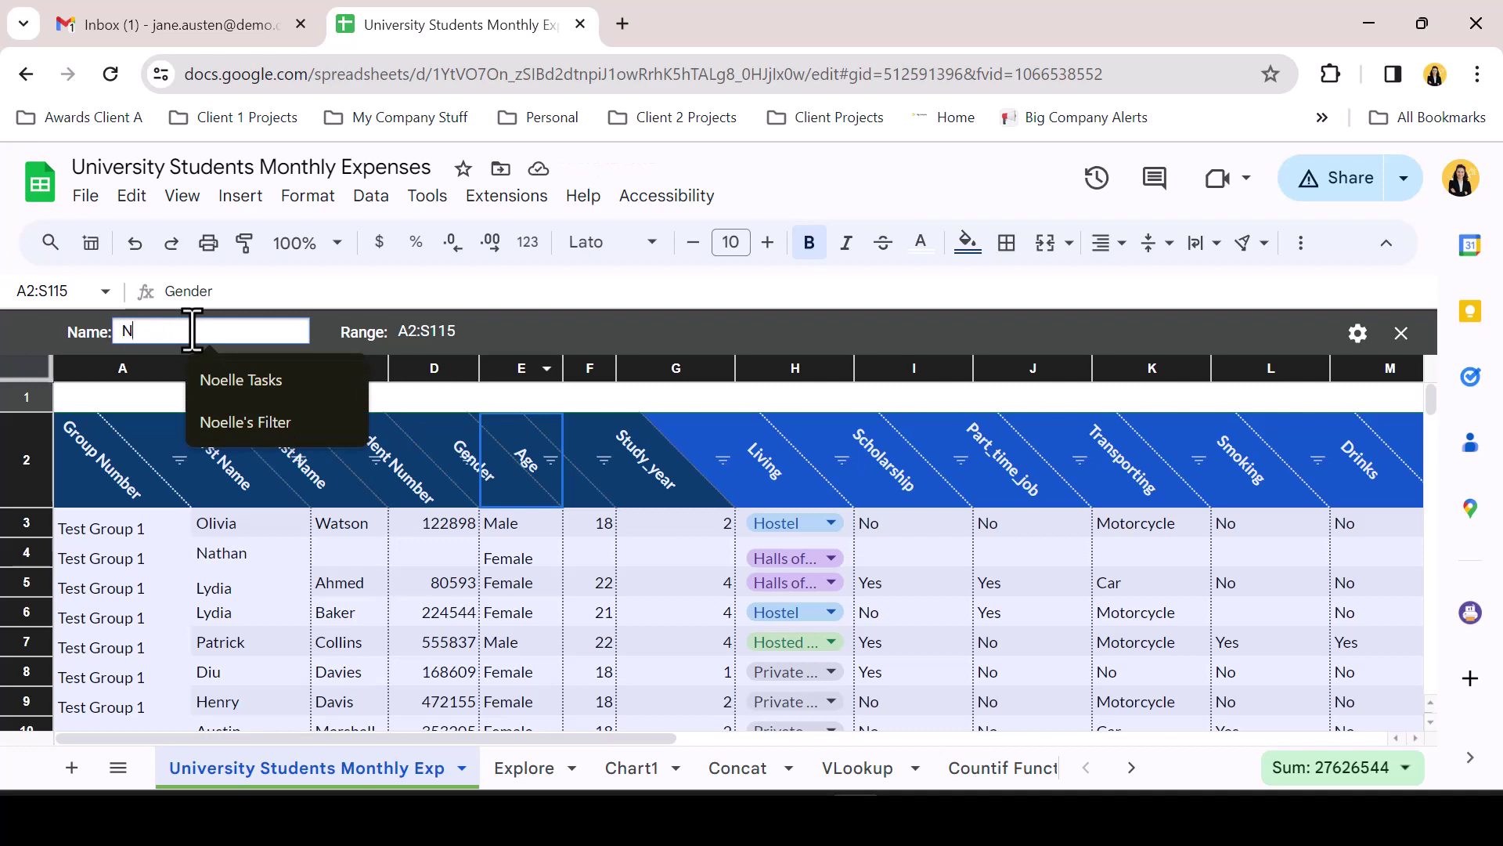
pyautogui.write('oelles')
pyautogui.press('BackSpace')
pyautogui.press('BackSpace')
pyautogui.write("'s G")
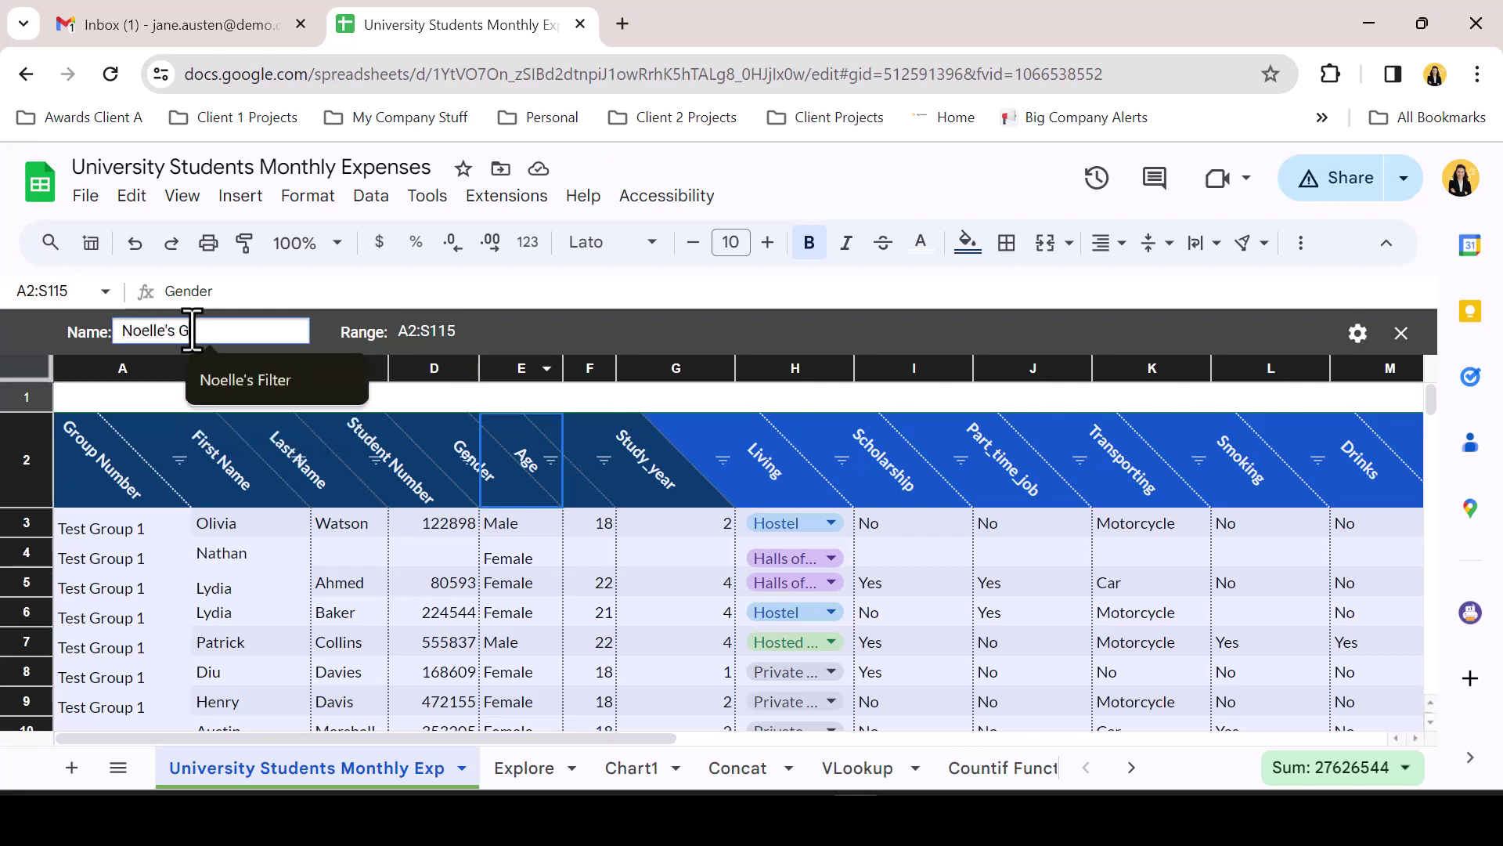
pyautogui.write('ender Filter')
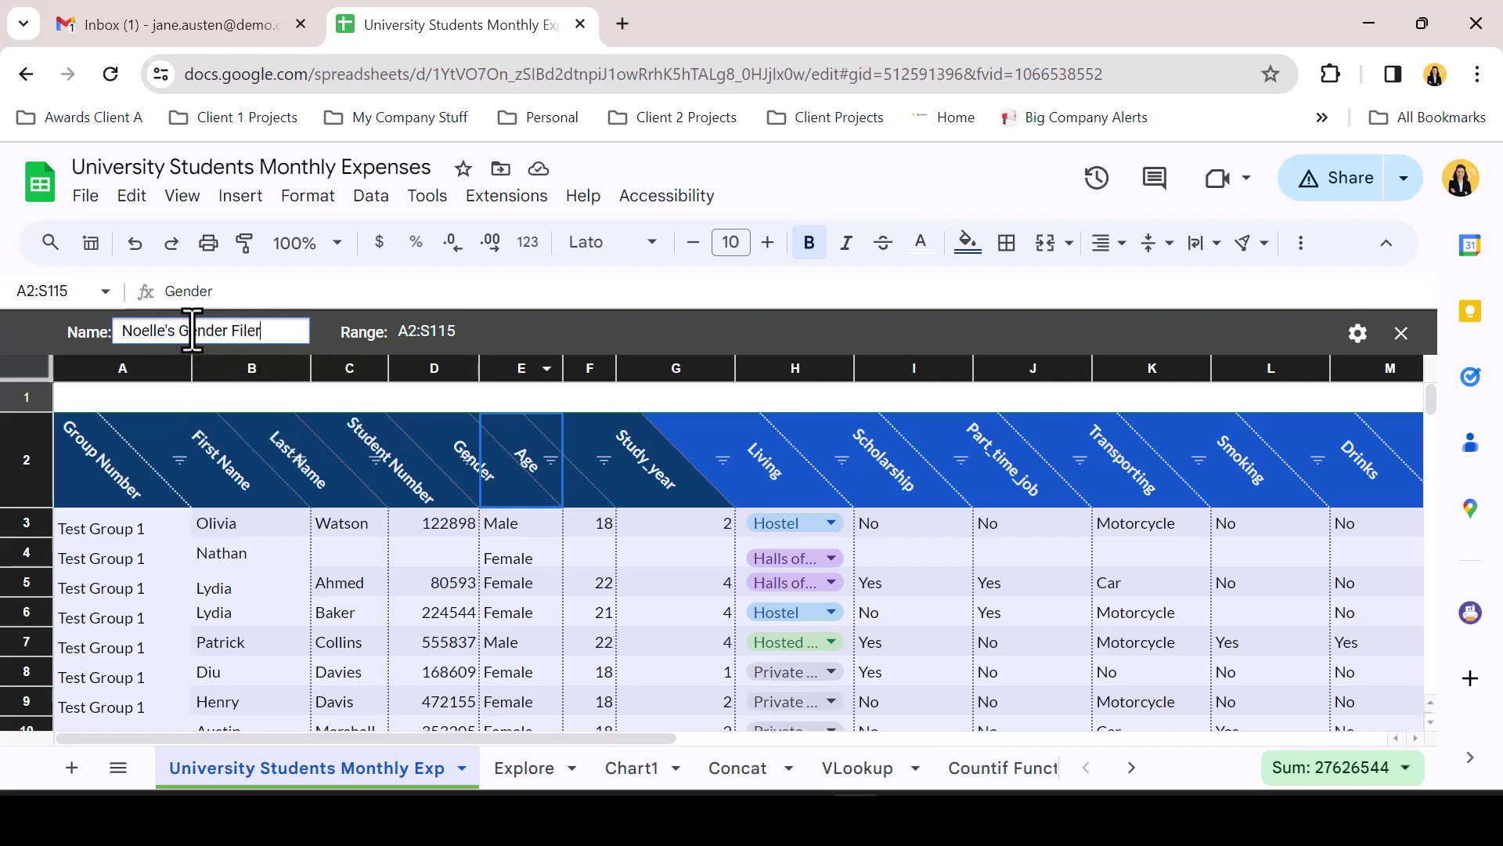
pyautogui.press('Return')
# - Filter Gender to Male only by unchecking (Blanks) and Female, showing 45 of 113 rows
pyautogui.click(547, 461)
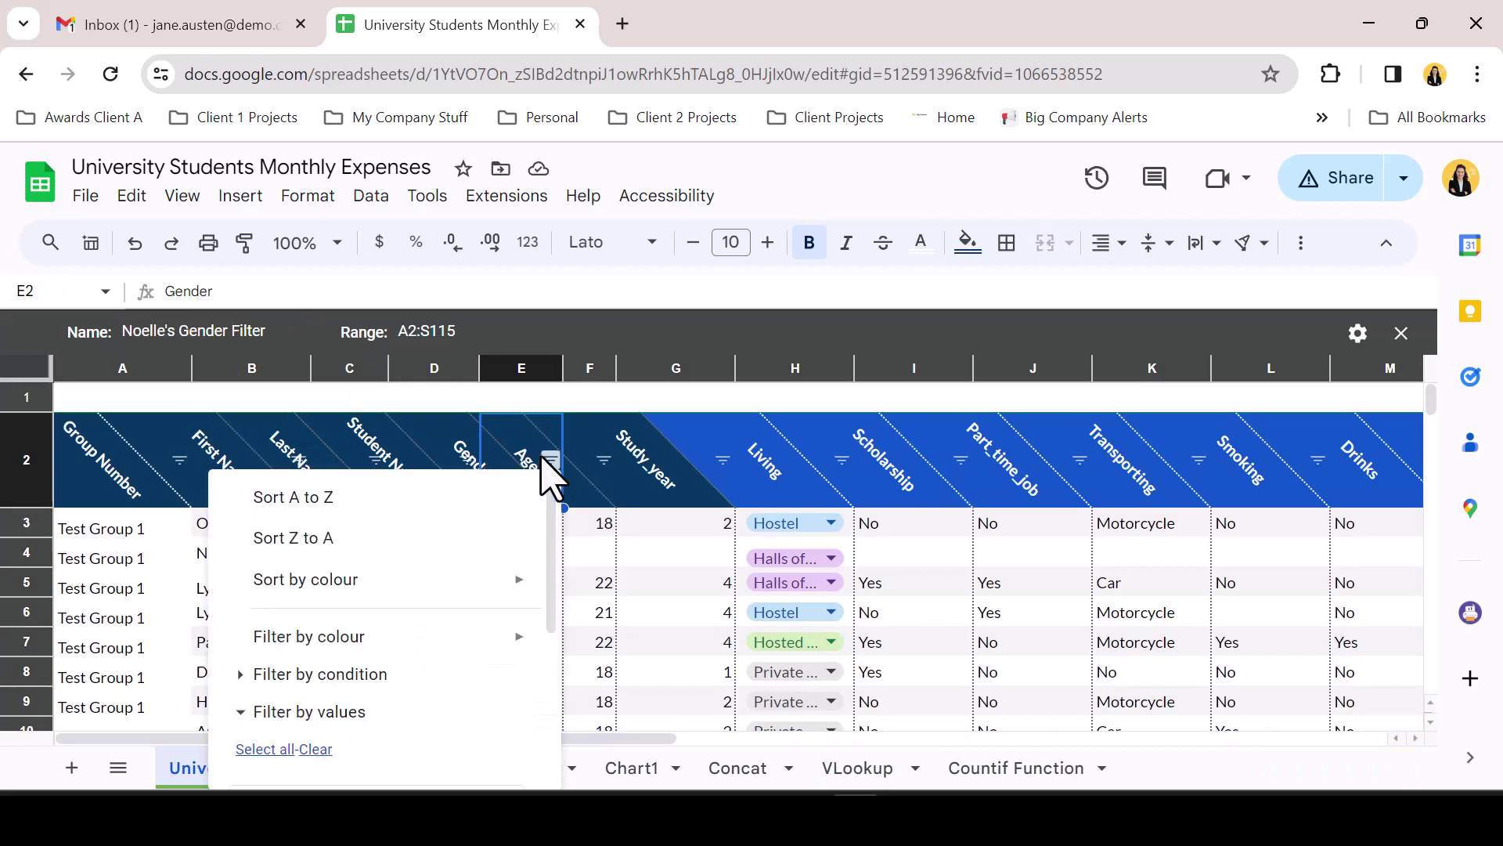
pyautogui.scroll(-2, 509, 666)
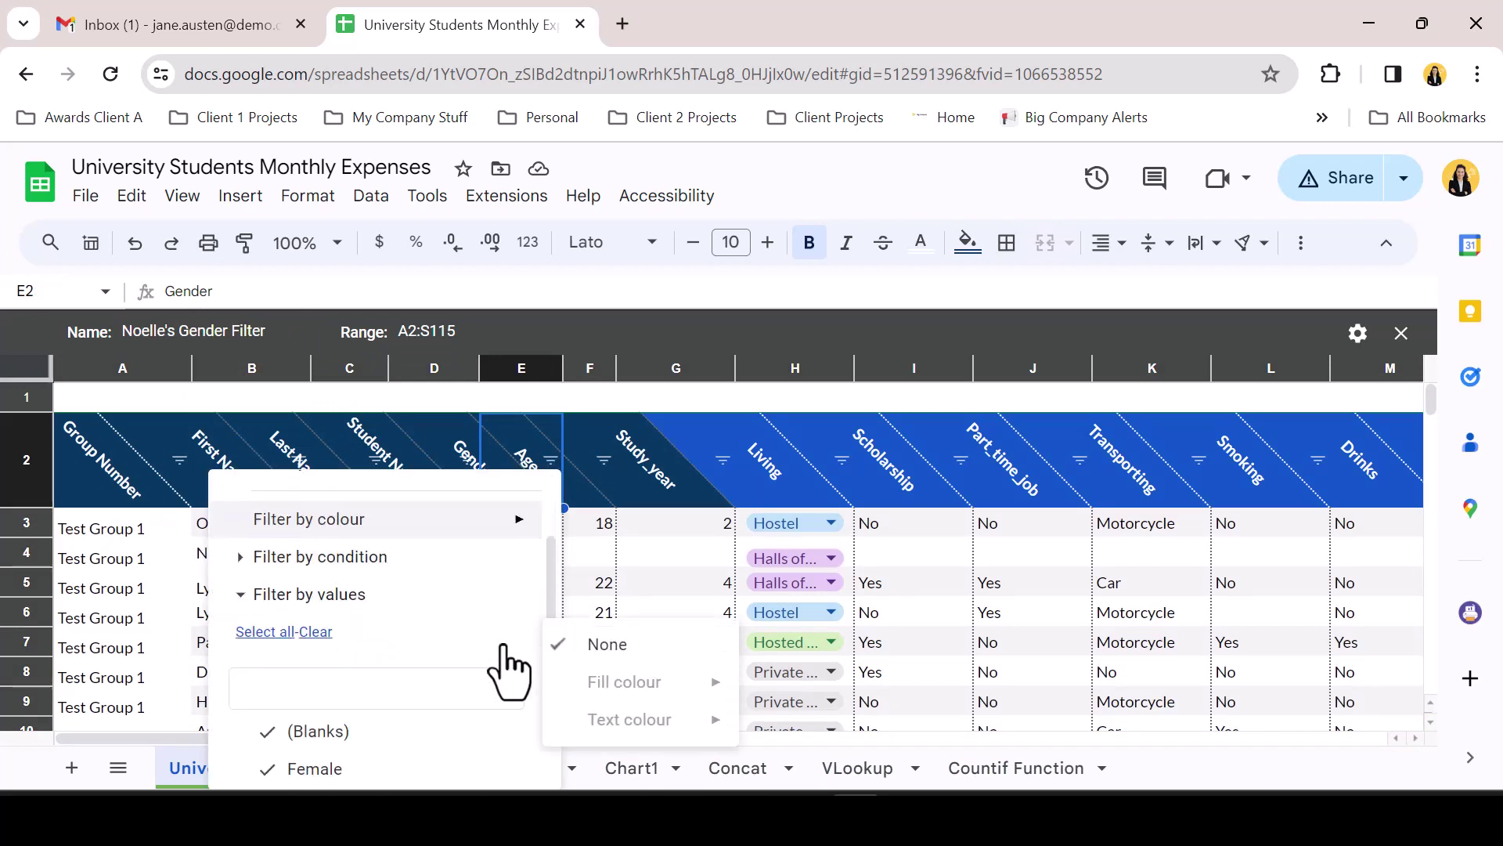
pyautogui.scroll(-2, 337, 732)
pyautogui.click(321, 618)
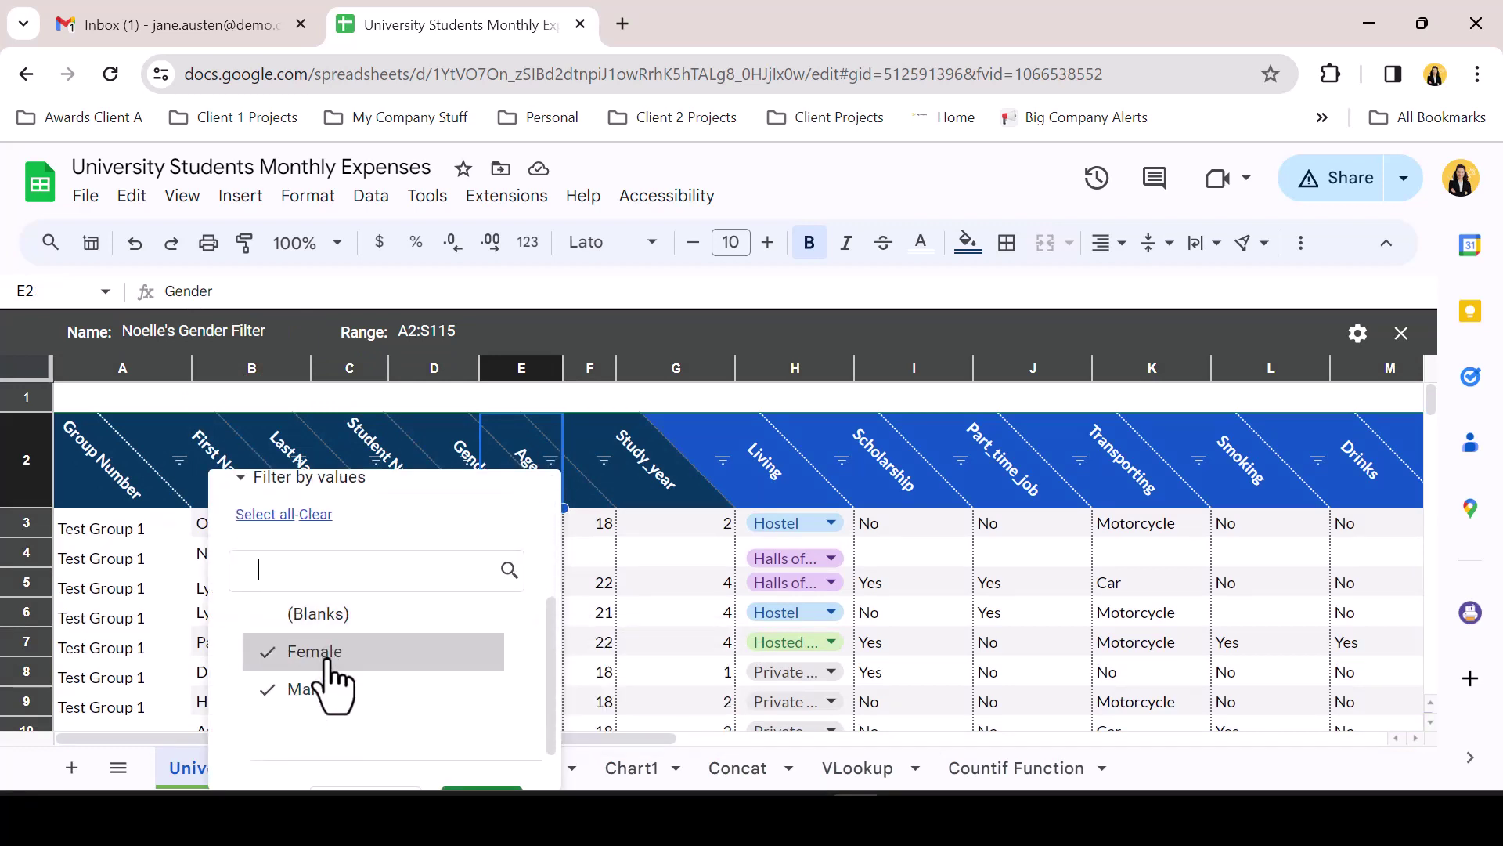
pyautogui.click(329, 653)
pyautogui.scroll(-1, 462, 763)
pyautogui.click(470, 753)
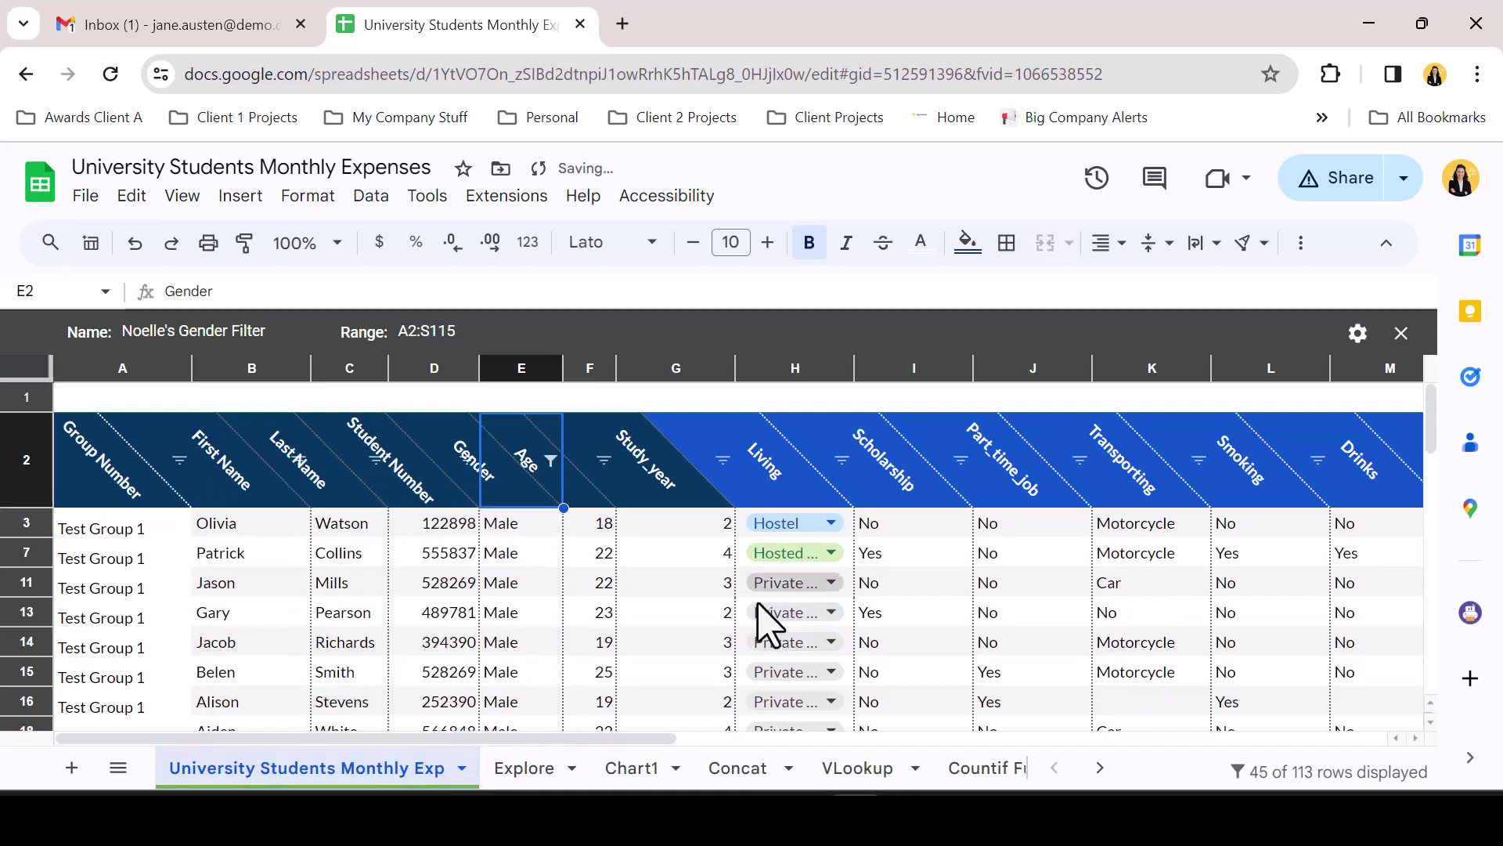
pyautogui.scroll(-5, 922, 637)
pyautogui.scroll(-5, 928, 642)
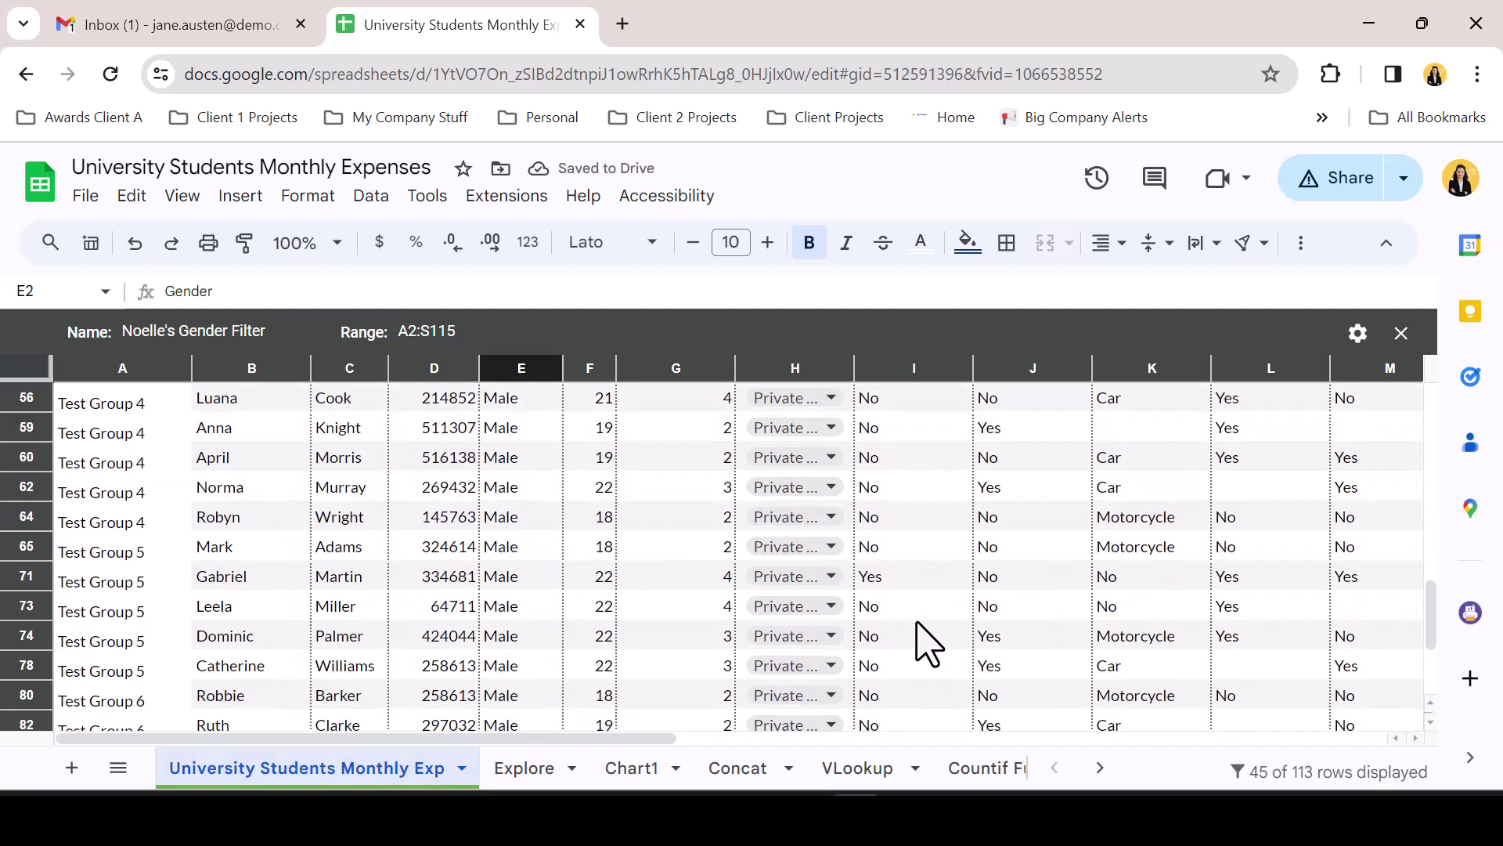
pyautogui.scroll(9, 927, 642)
pyautogui.scroll(3, 928, 642)
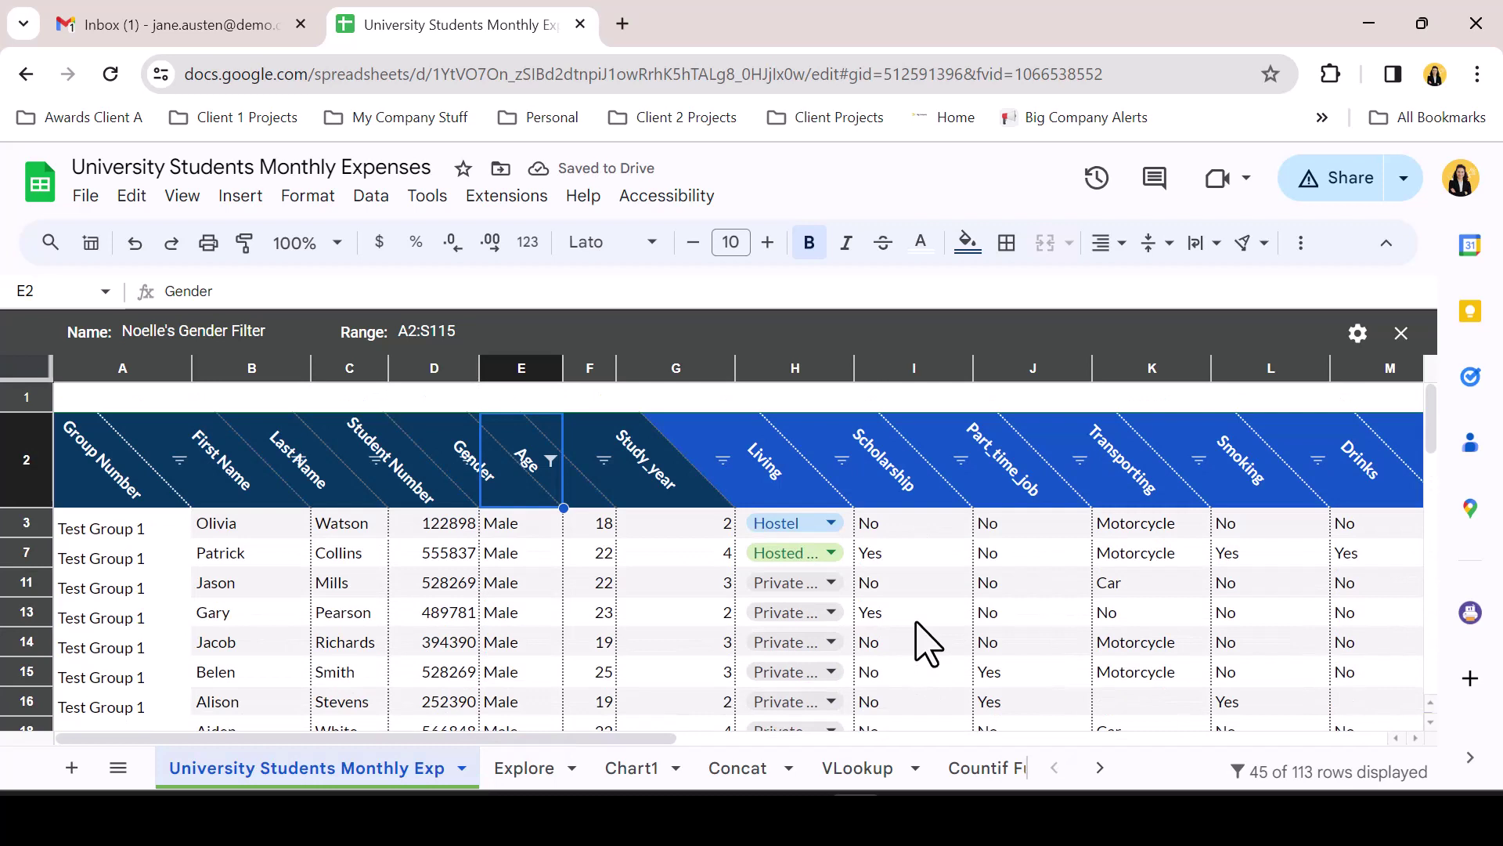
pyautogui.click(1401, 332)
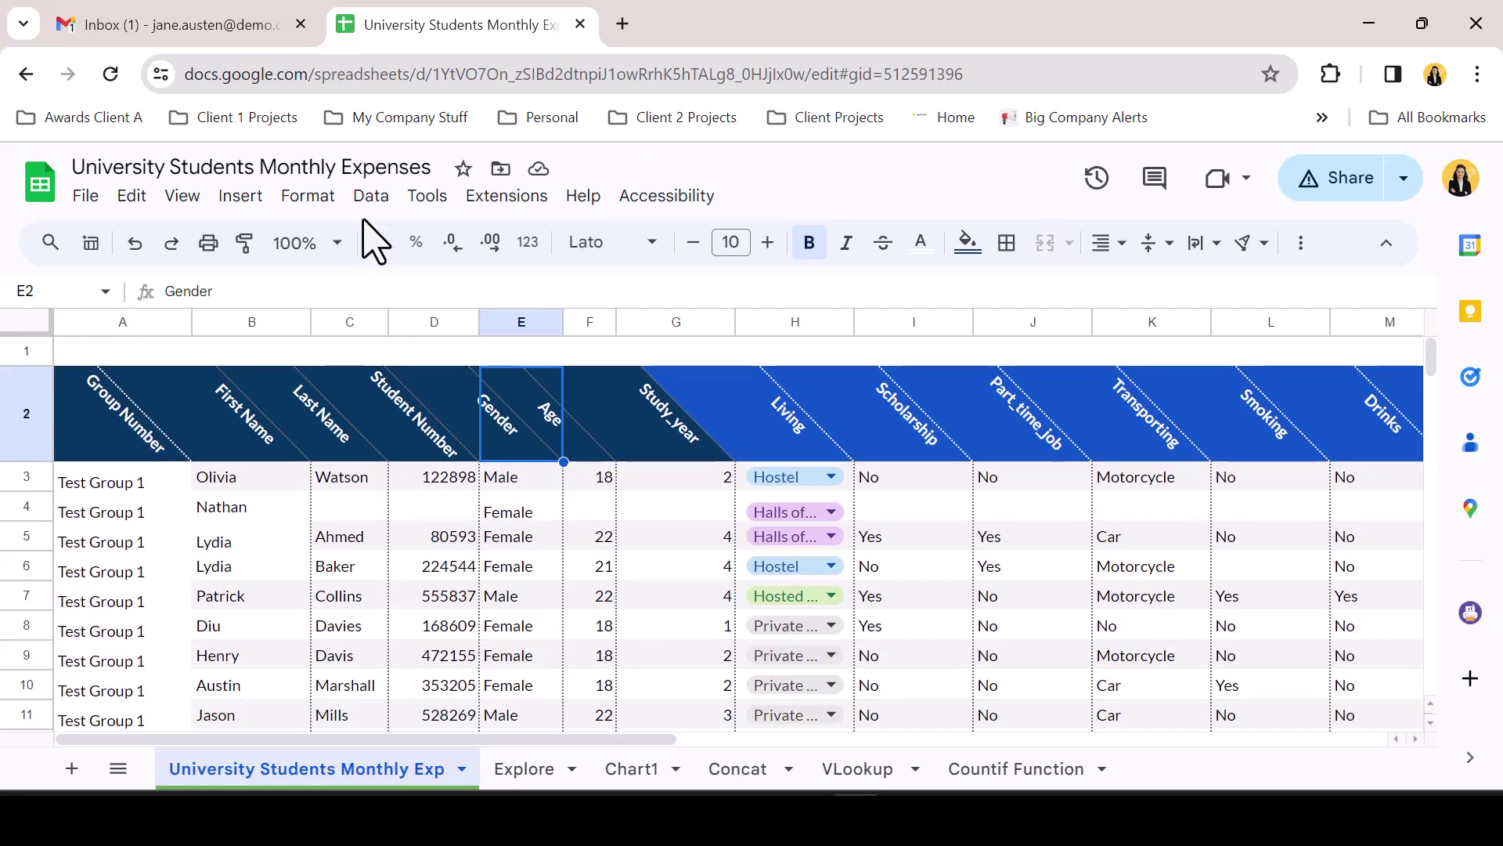
pyautogui.click(370, 197)
pyautogui.moveTo(429, 372)
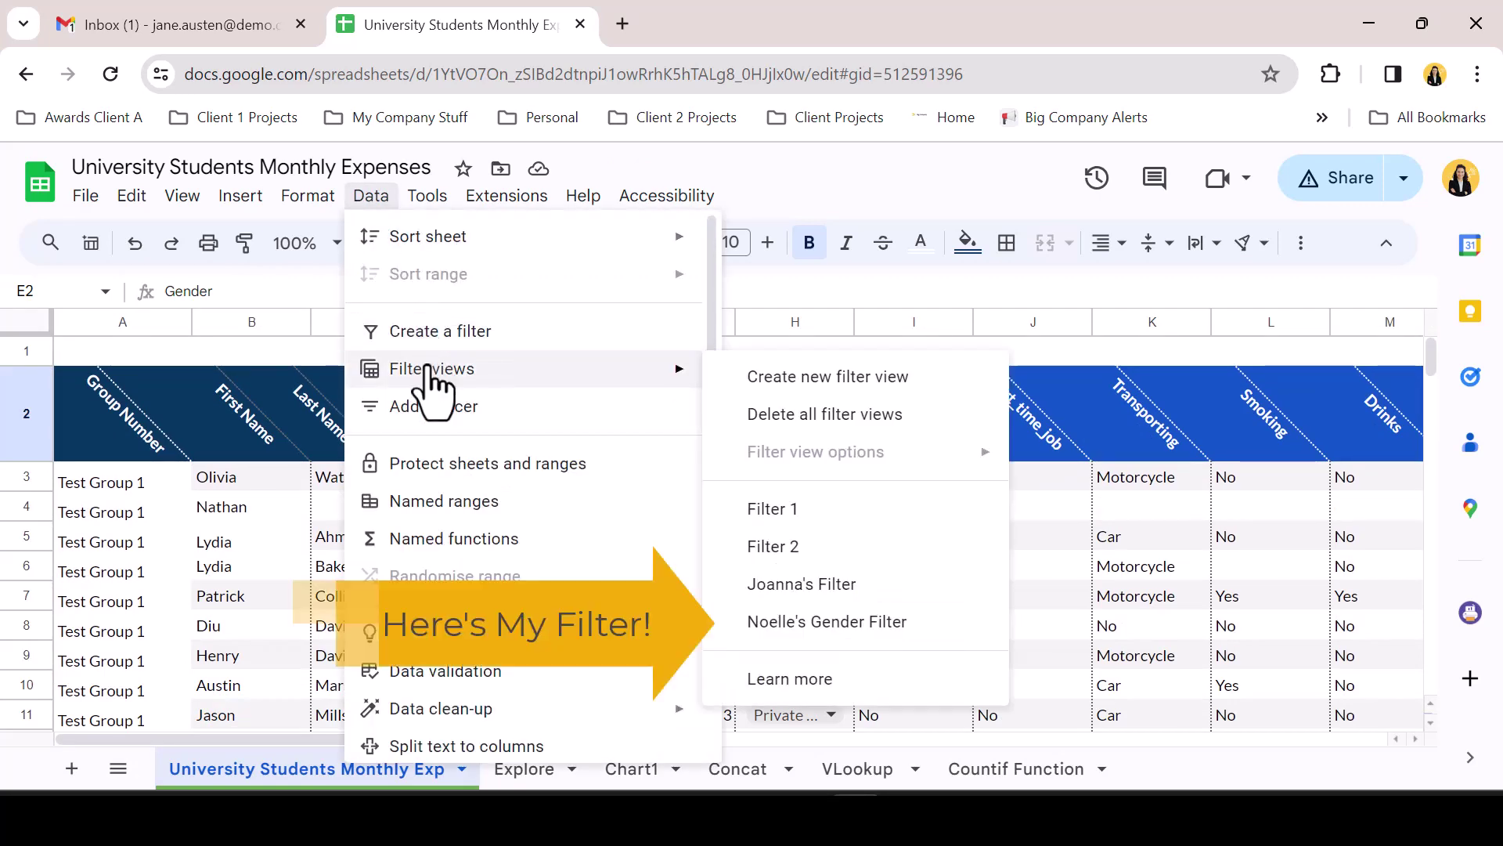
pyautogui.click(864, 633)
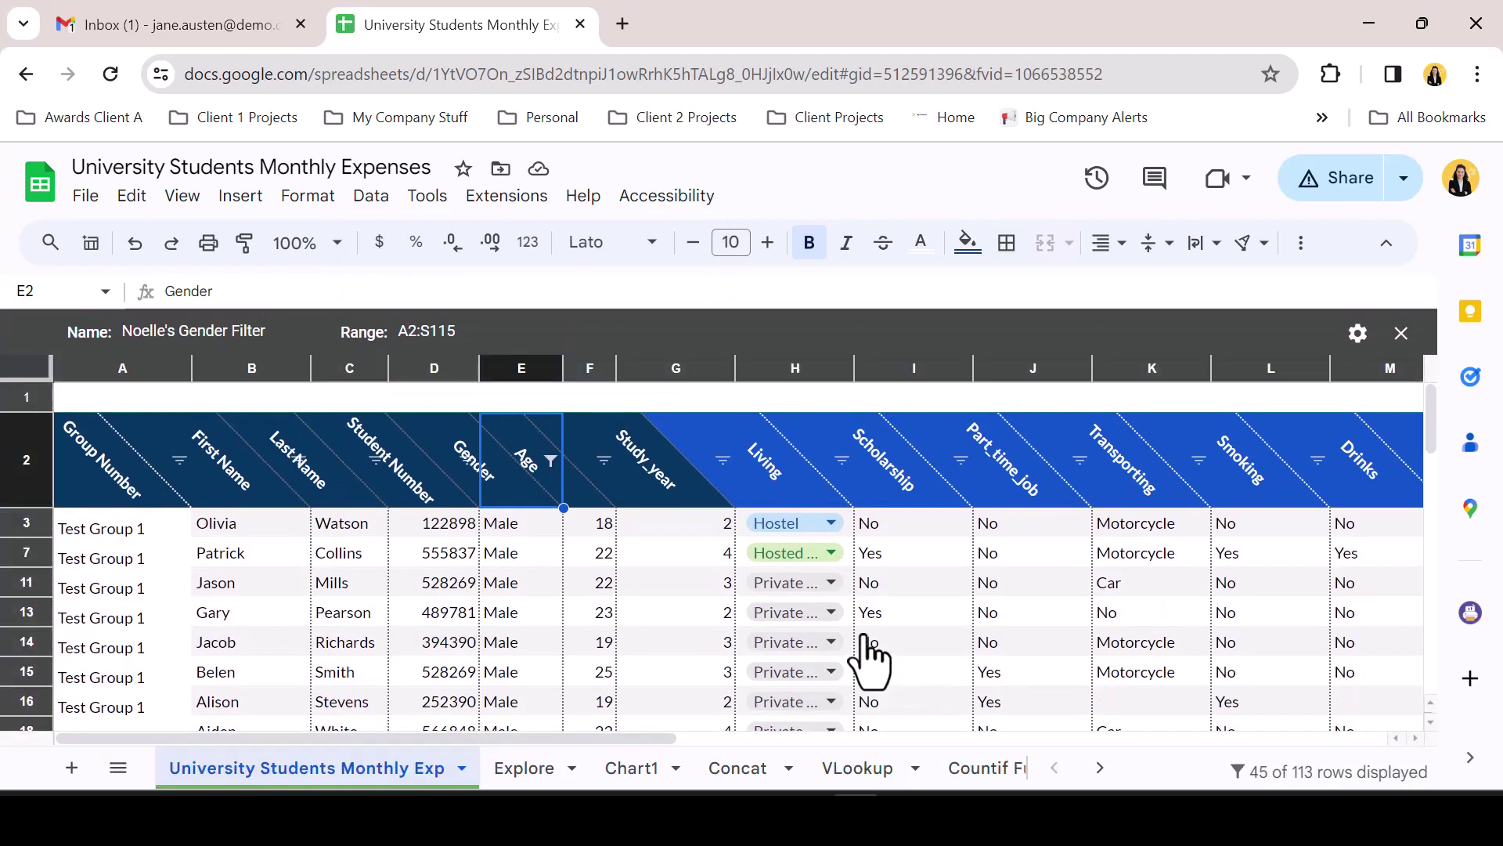